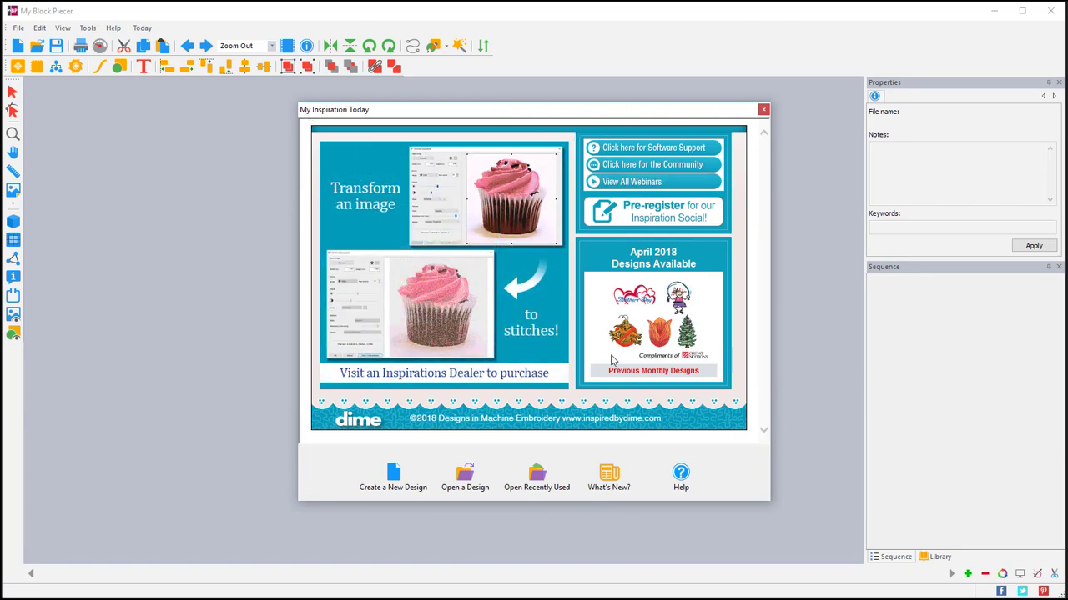
Dismiss the startup inspiration window and create a new blank design
click(763, 110)
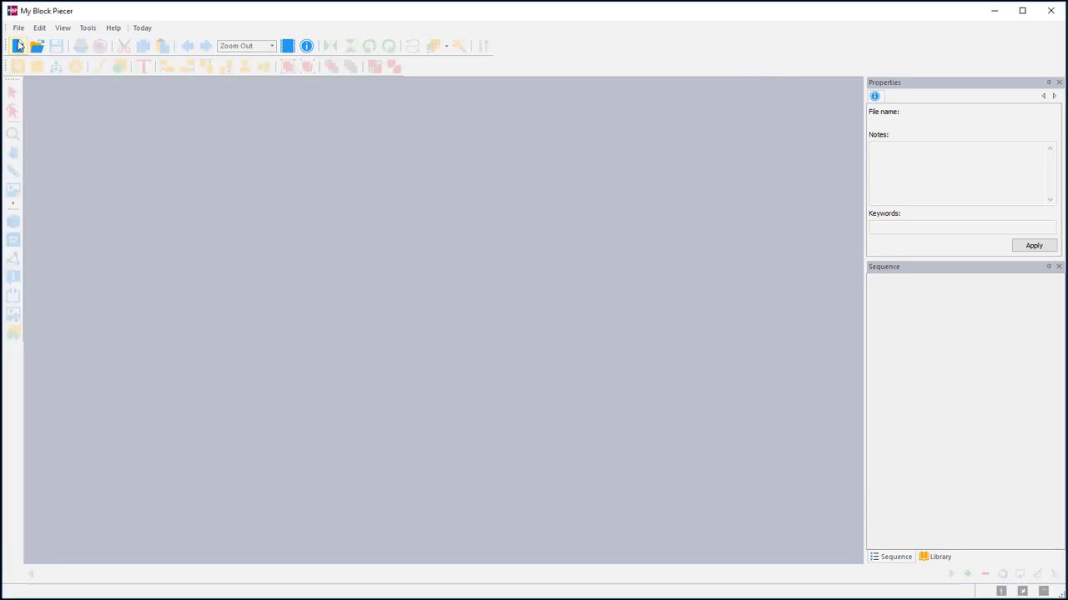
click(18, 45)
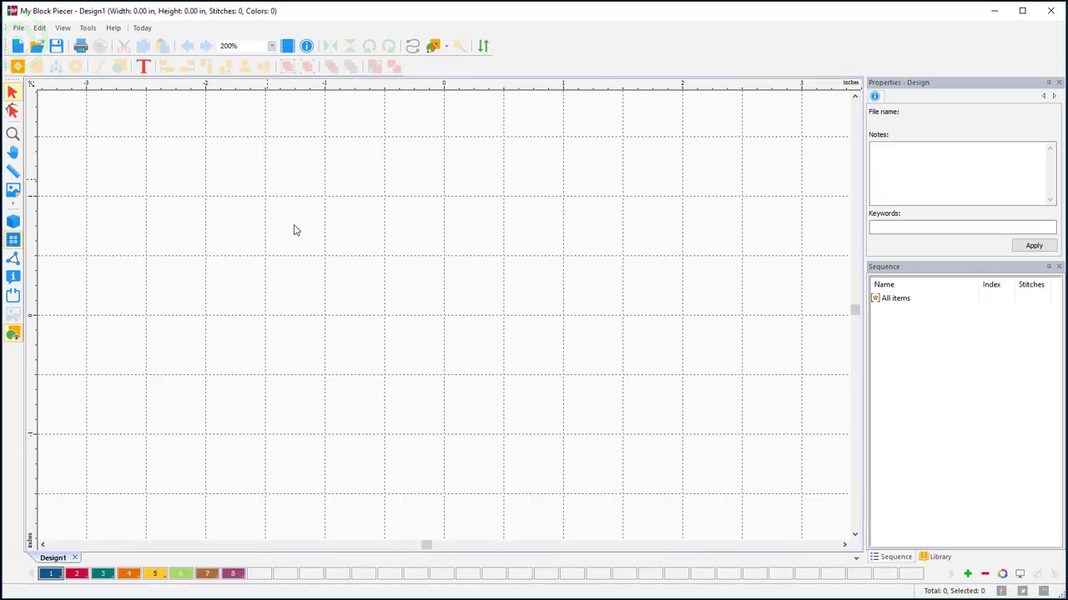
scroll(445, 290, down, 2)
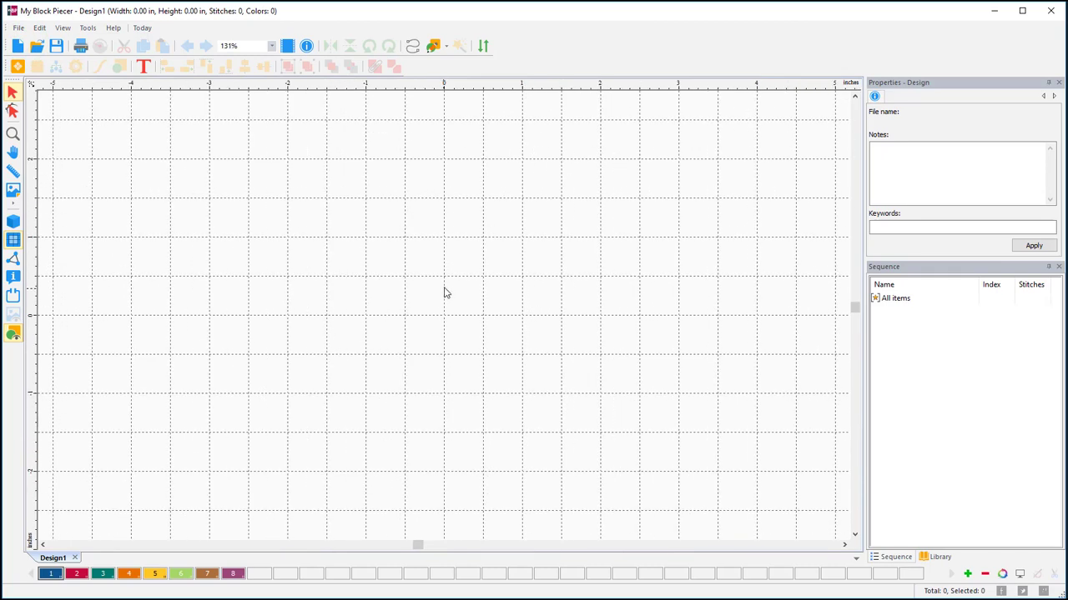
Check the grid spacing, snap and style options in the grid settings and accept them as they are
click(443, 47)
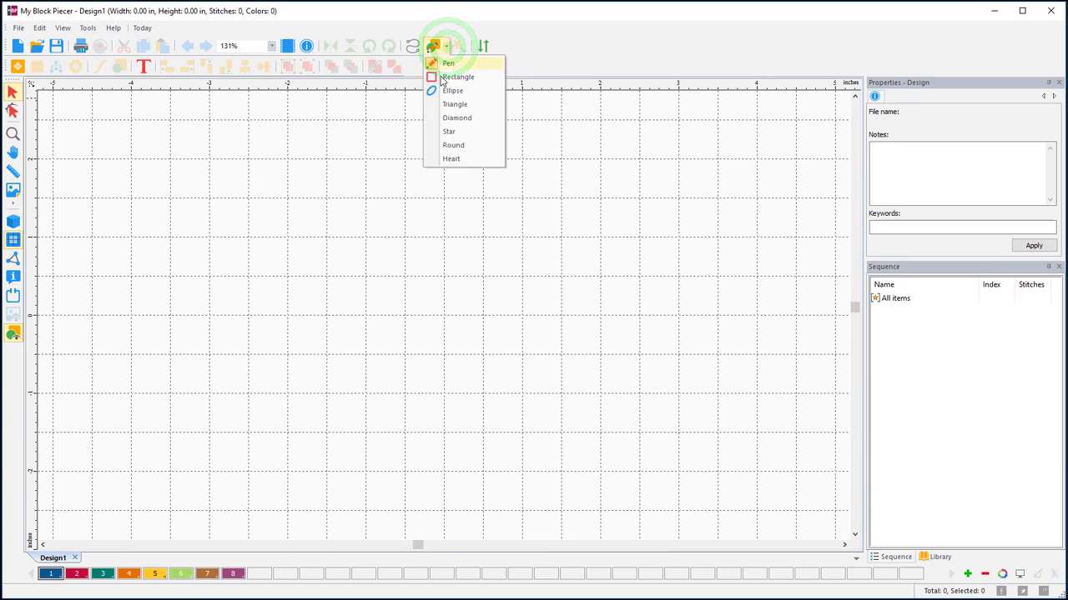
click(454, 76)
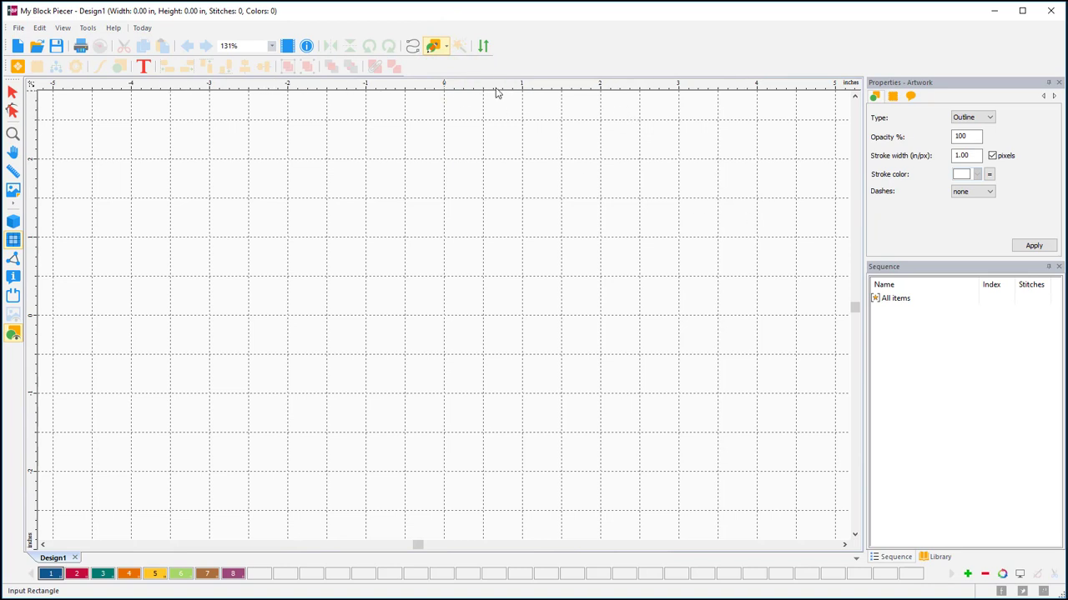
right_click(470, 85)
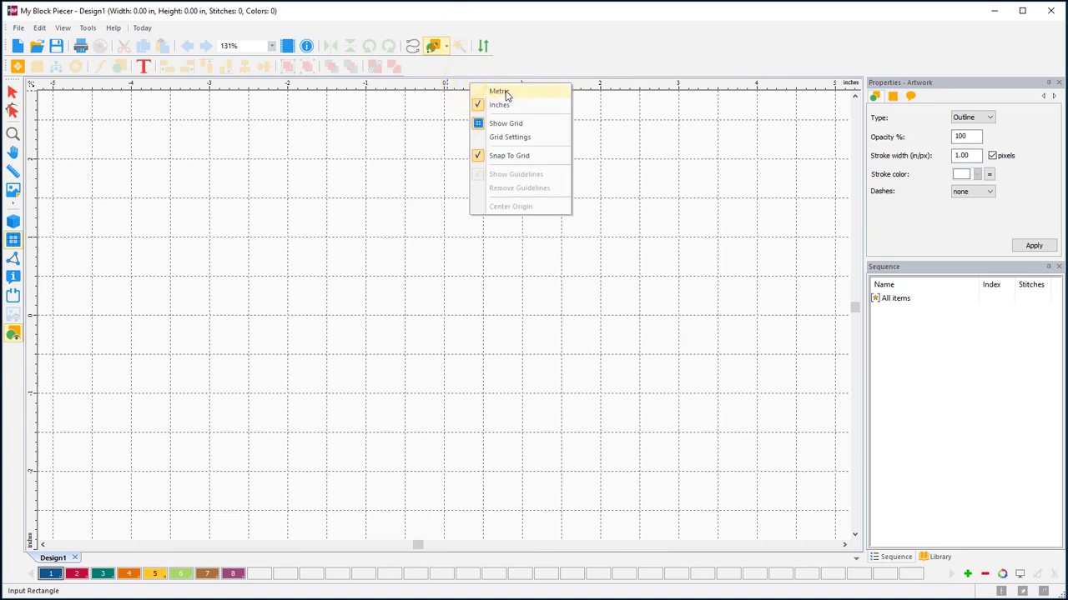
click(503, 140)
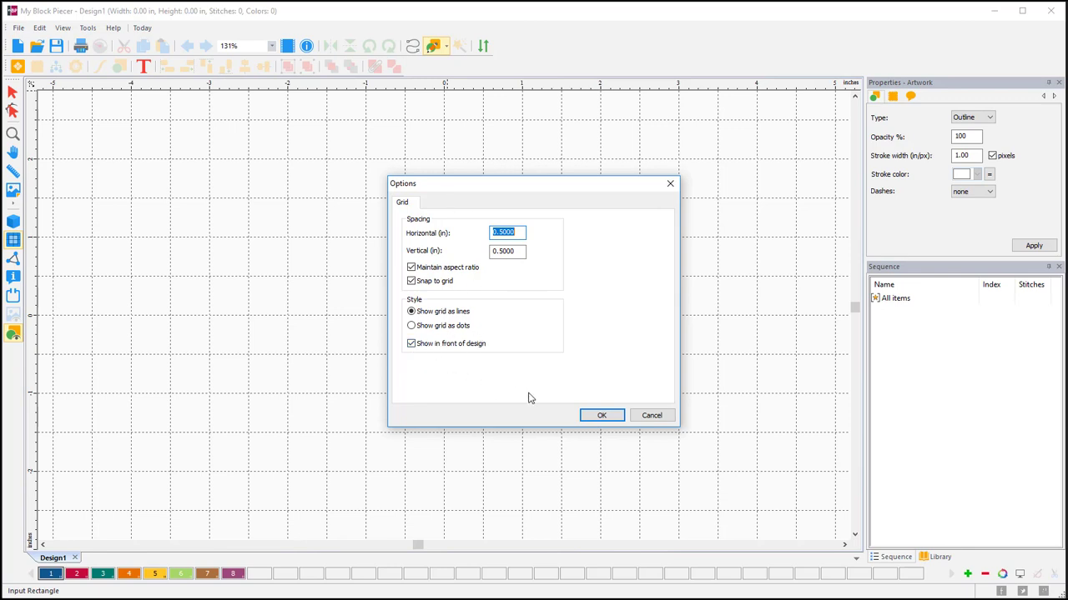
click(601, 416)
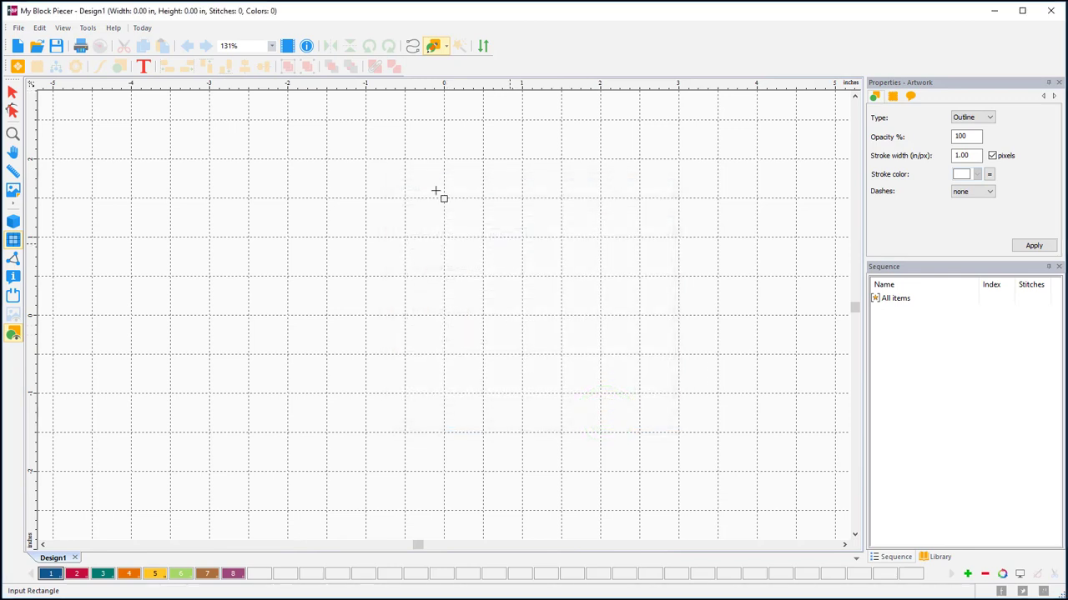
Draw an outline rectangle about 5.5 in wide and 5 in high around the middle of the workspace
click(442, 46)
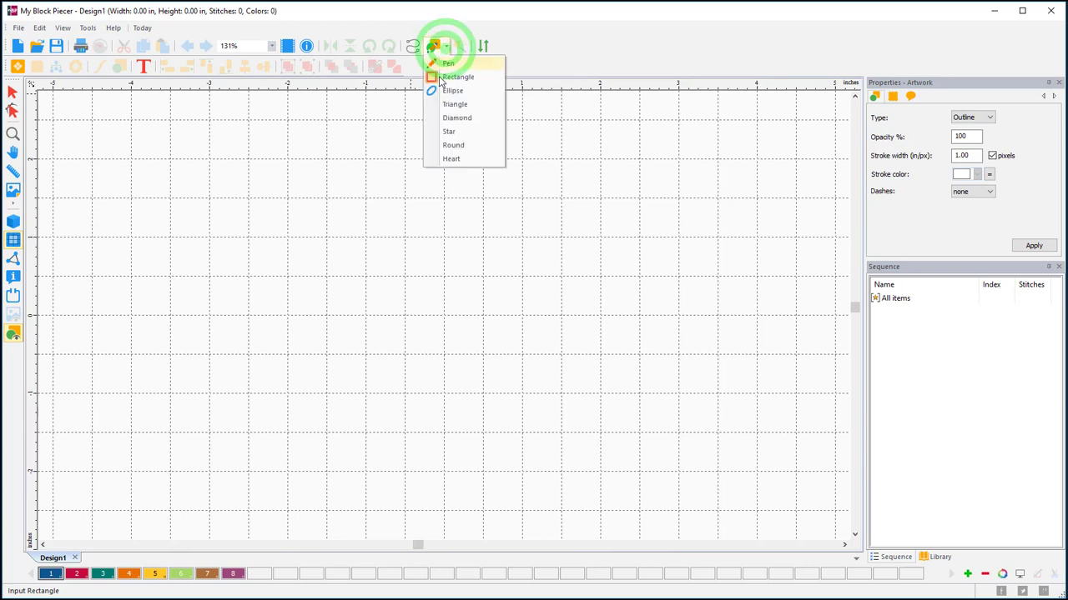
click(434, 74)
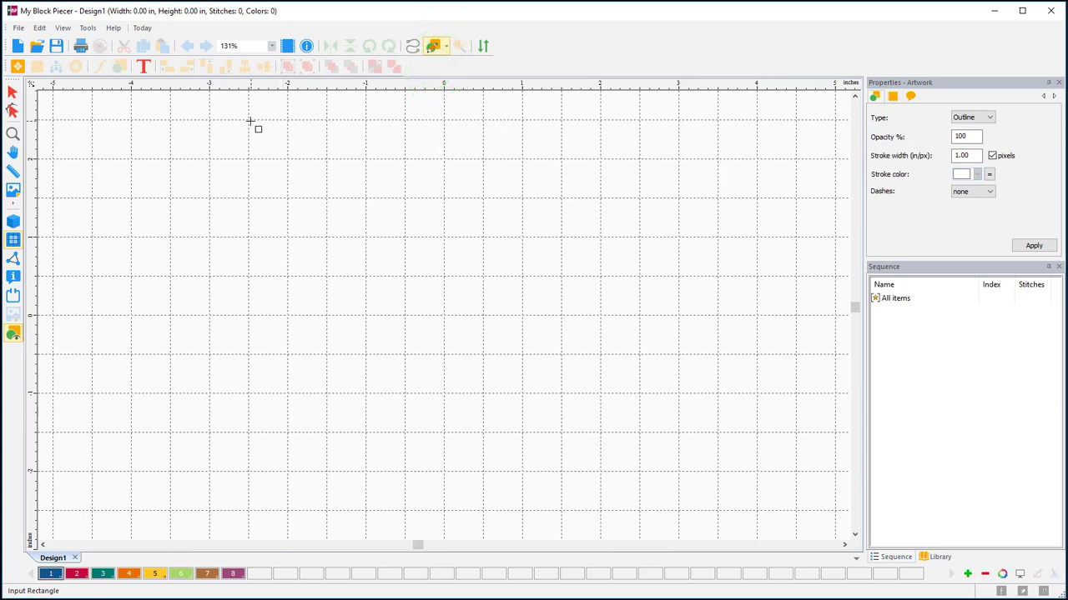
drag(248, 121, 678, 511)
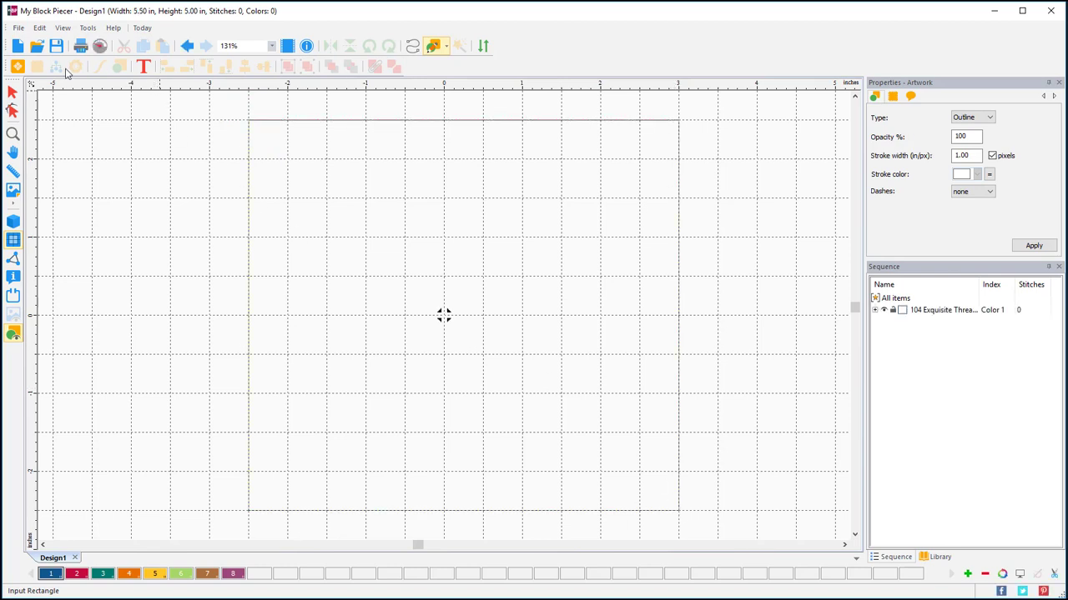
Turn off Maintain aspect ratio for the rectangle and set its width and height to 7 in each
click(11, 90)
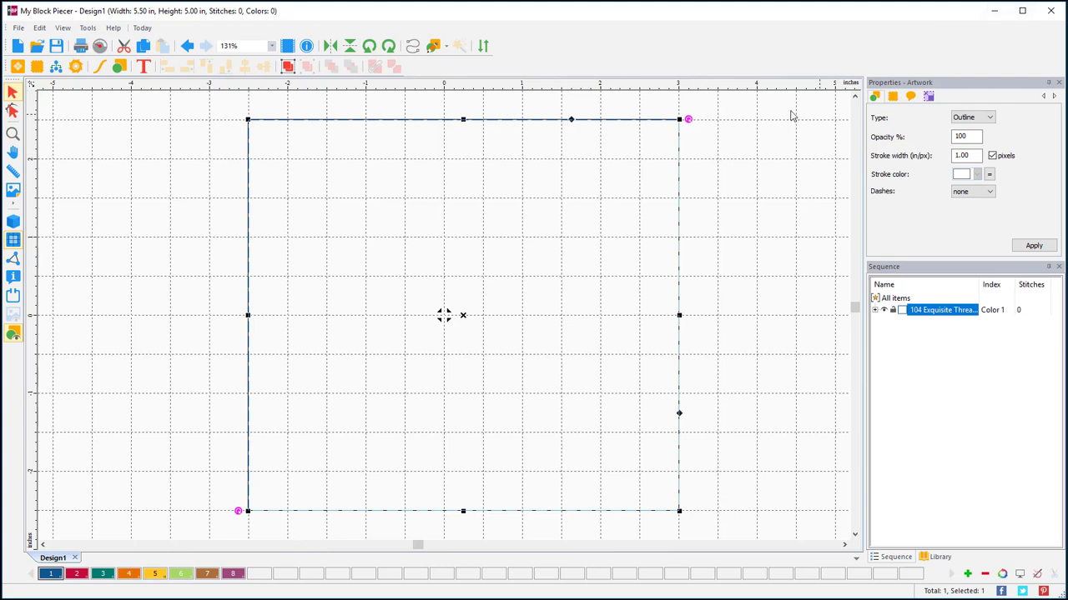
click(928, 97)
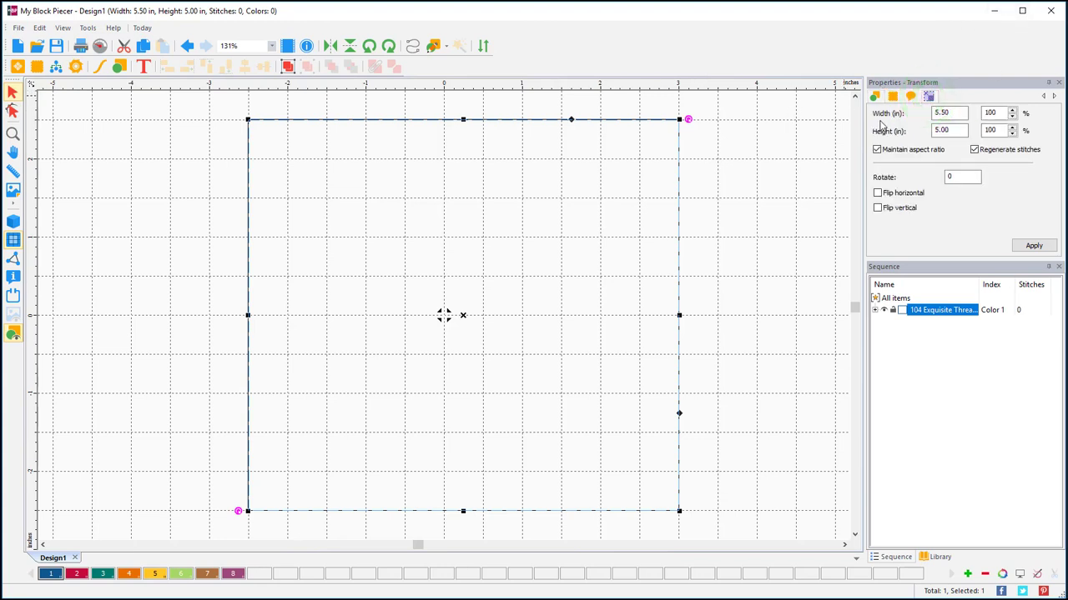
click(878, 150)
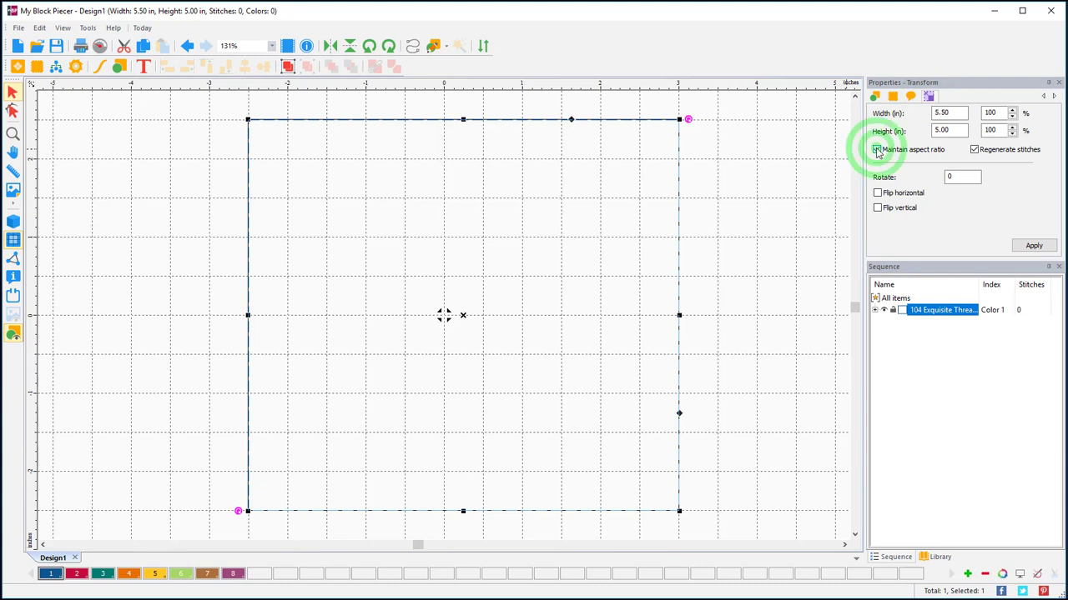
drag(951, 112, 932, 131)
text(7)
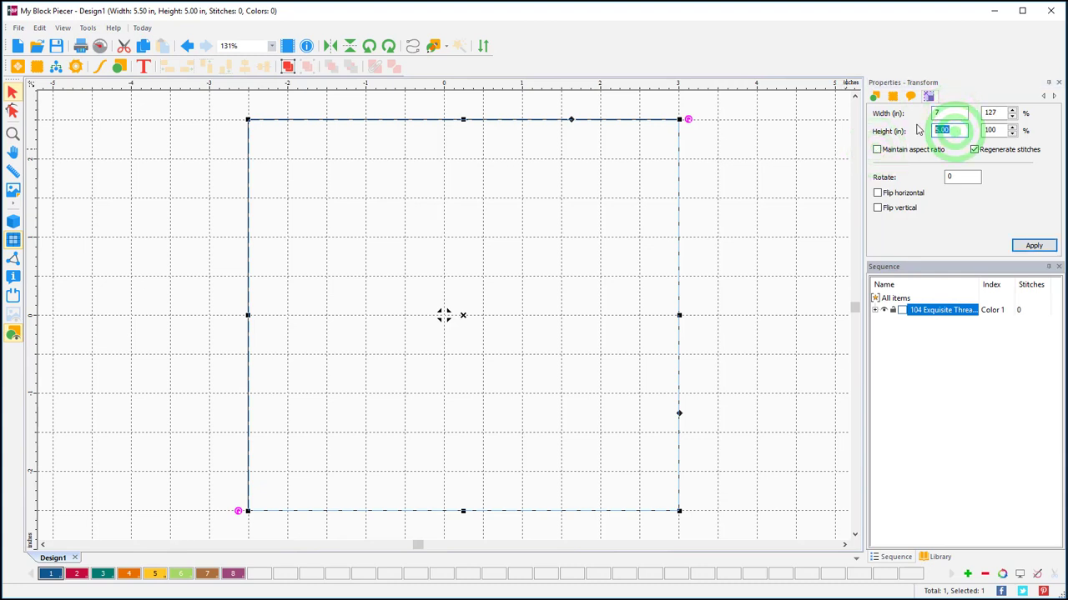
text(7)
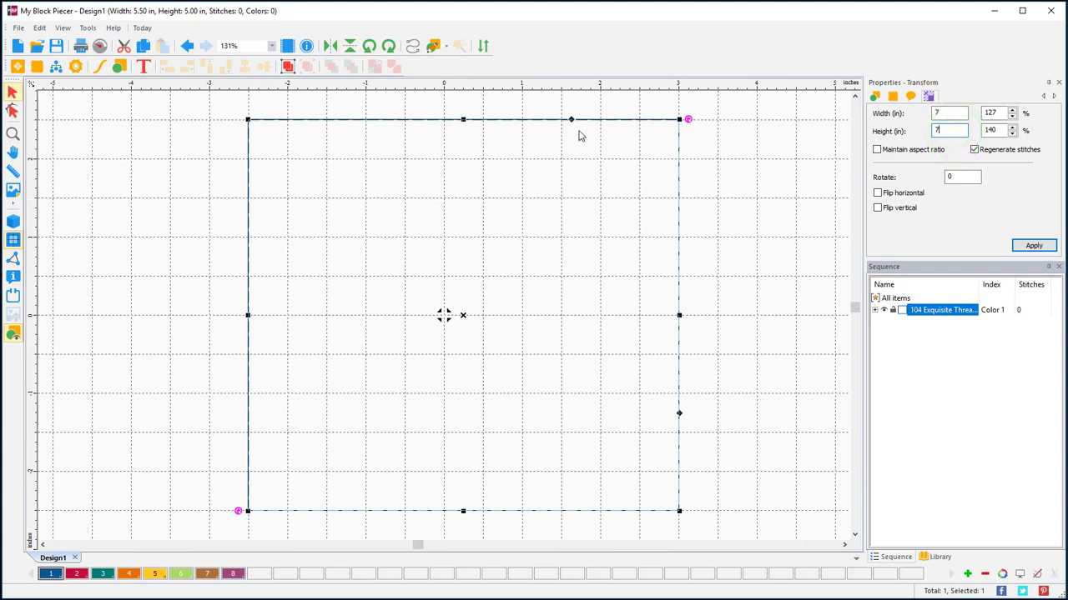
click(1034, 246)
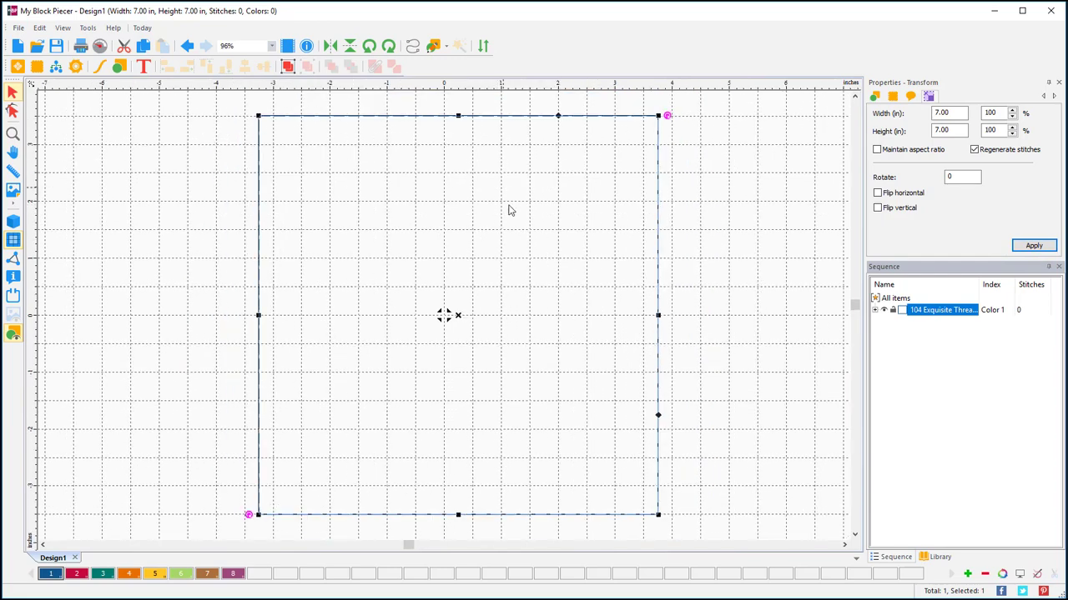
Center the origin on the 7 in square and clear the selection
right_click(480, 88)
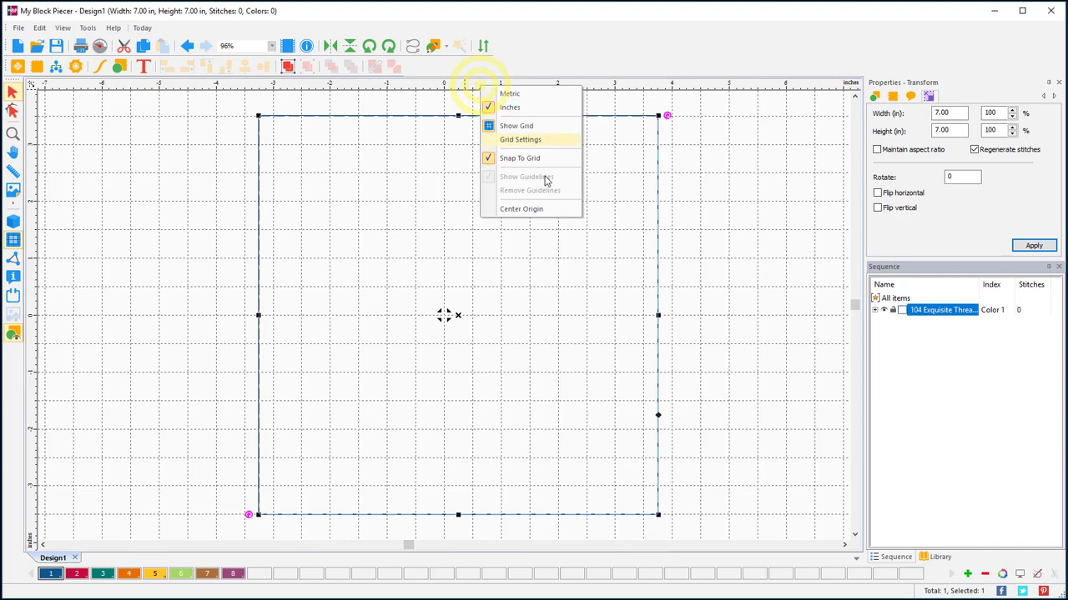
click(515, 209)
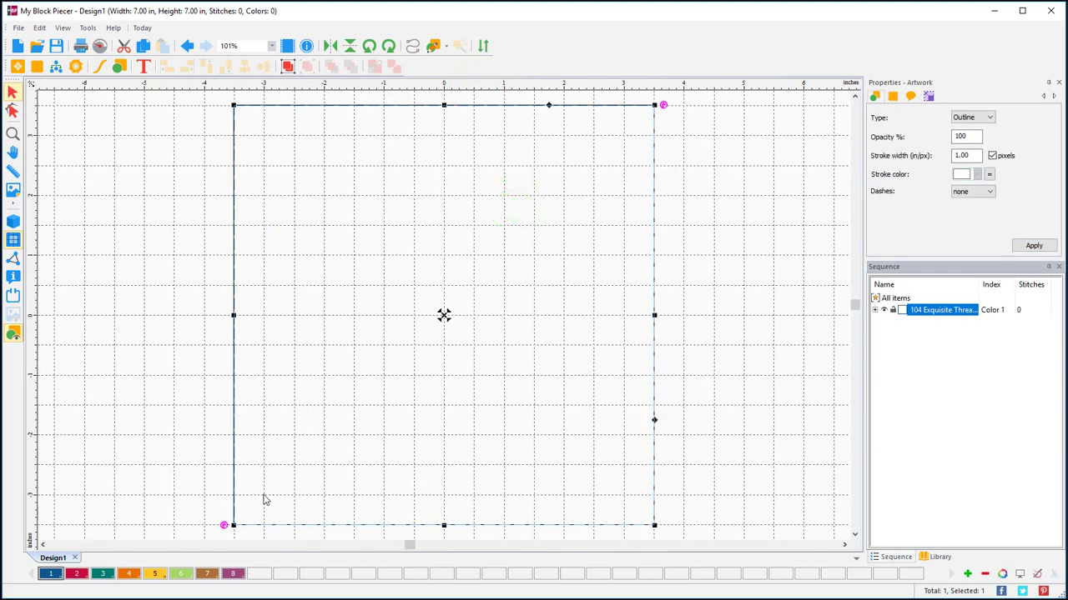
click(687, 188)
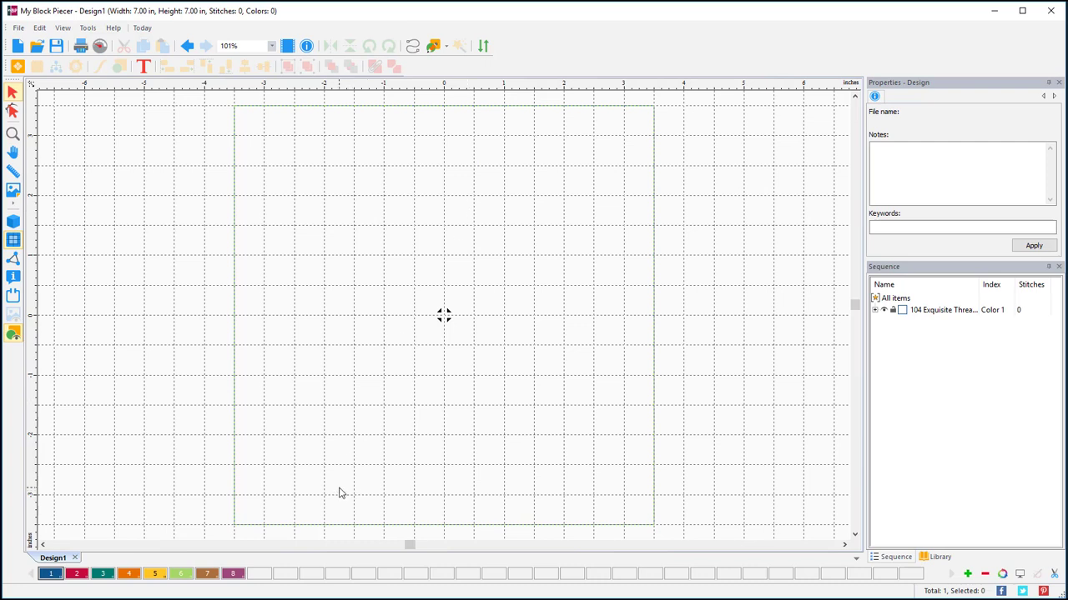
Draw an inverted triangle in the upper part of the square and a small upright triangle across its lower-left edge
click(445, 46)
click(445, 105)
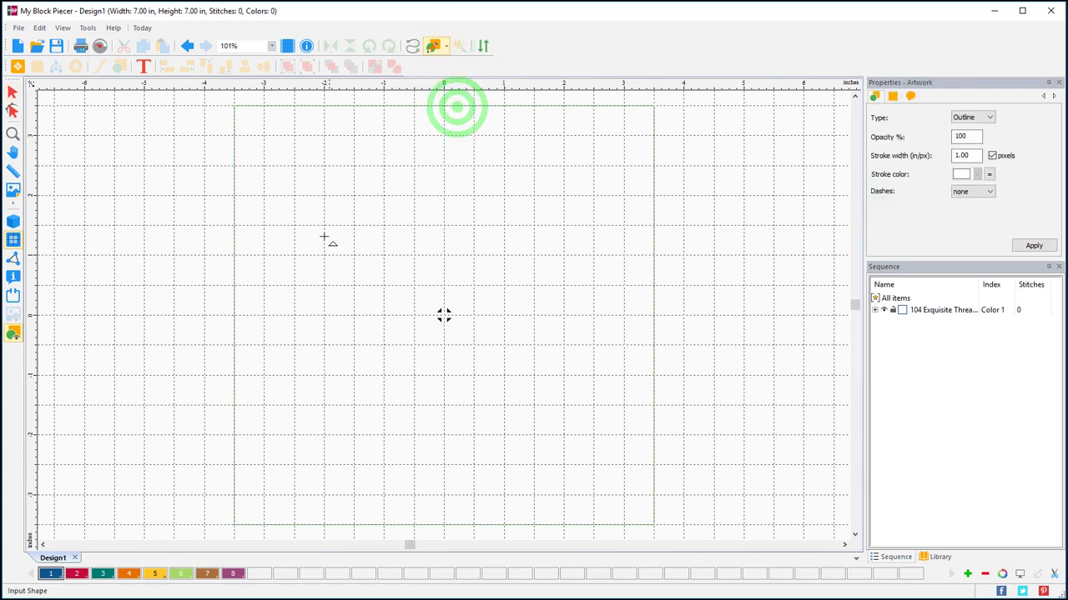
drag(295, 286, 638, 157)
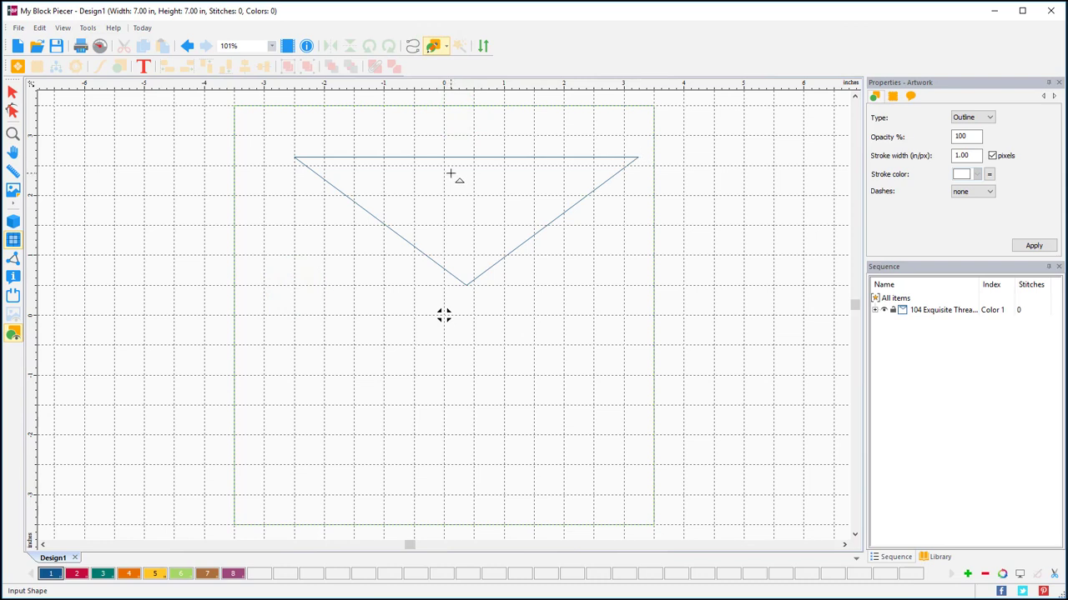
mouse_move(312, 416)
mouse_down()
mouse_move(353, 305)
mouse_move(301, 348)
mouse_move(312, 415)
mouse_up()
drag(160, 460, 137, 504)
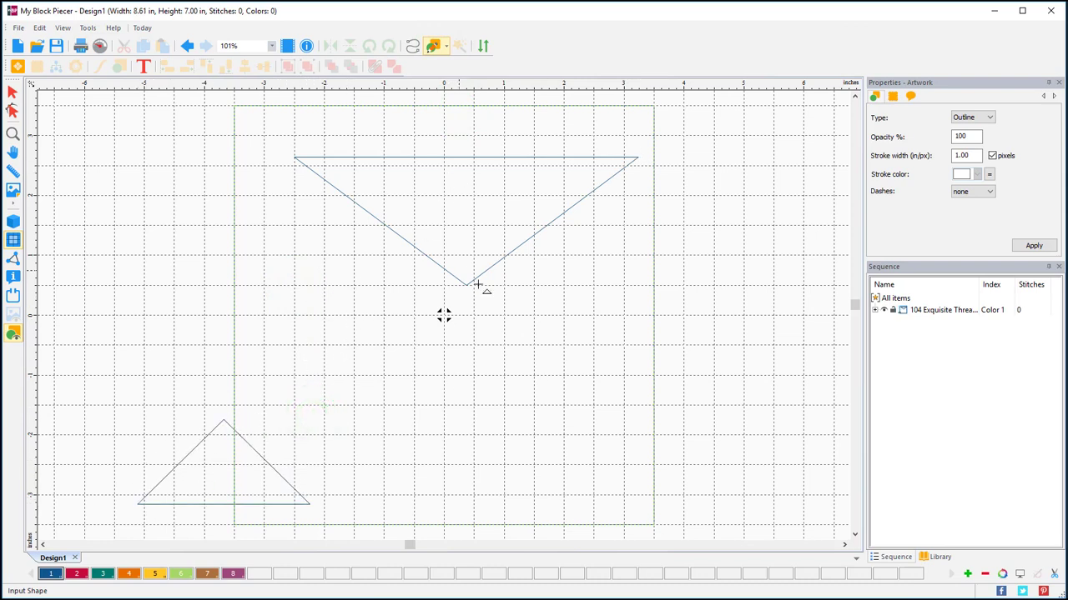
Delete both triangles so only the square remains
click(13, 91)
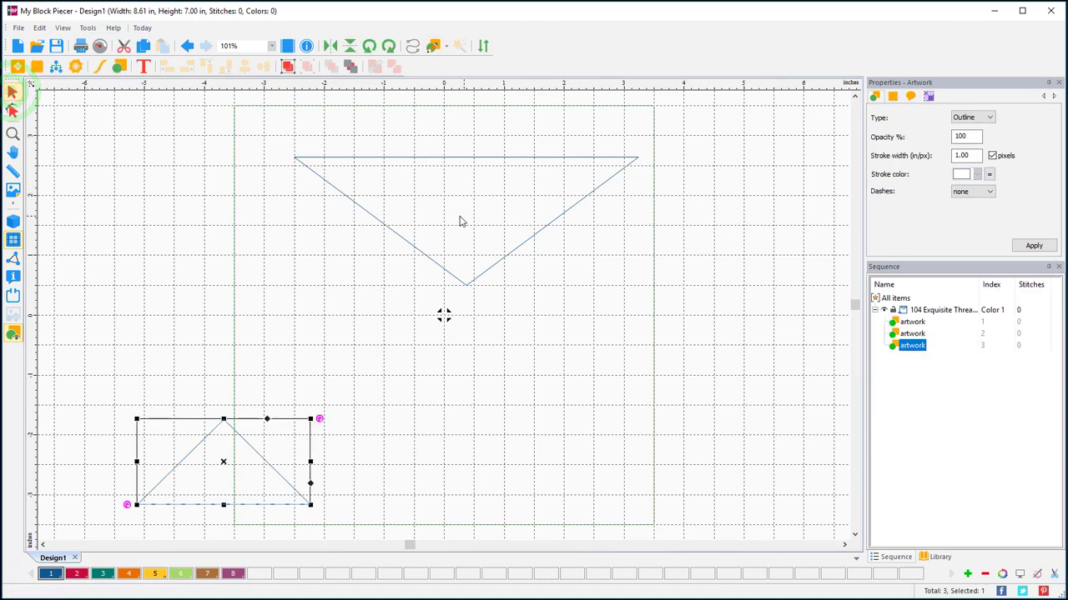
key(Delete)
key(Delete)
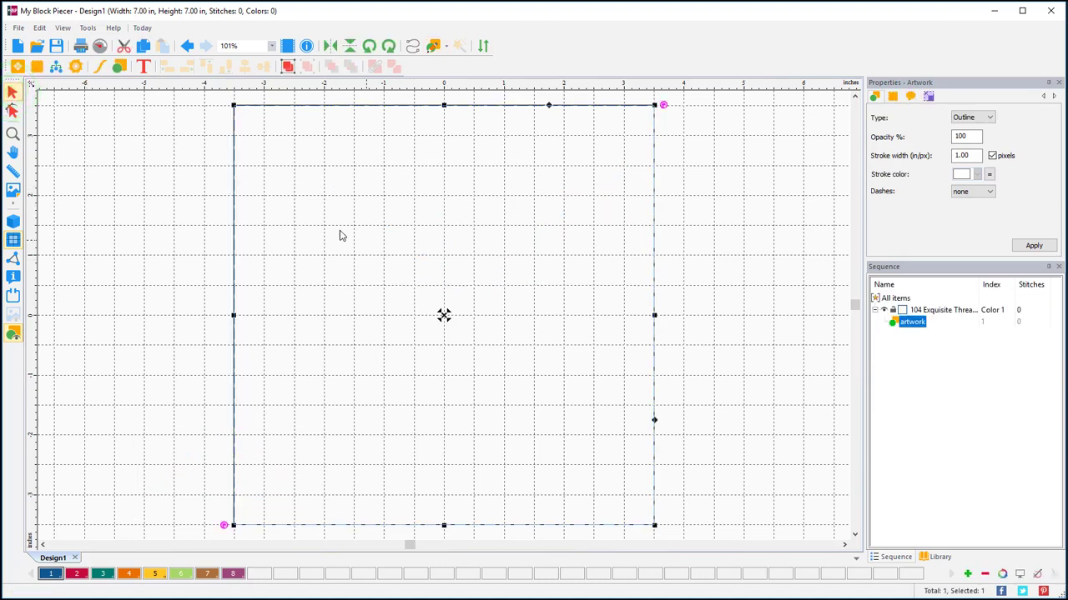
Draw a second rectangle about 4.5 by 4.5 in, fitted into the lower-left corner of the 7 in square
click(443, 90)
click(445, 45)
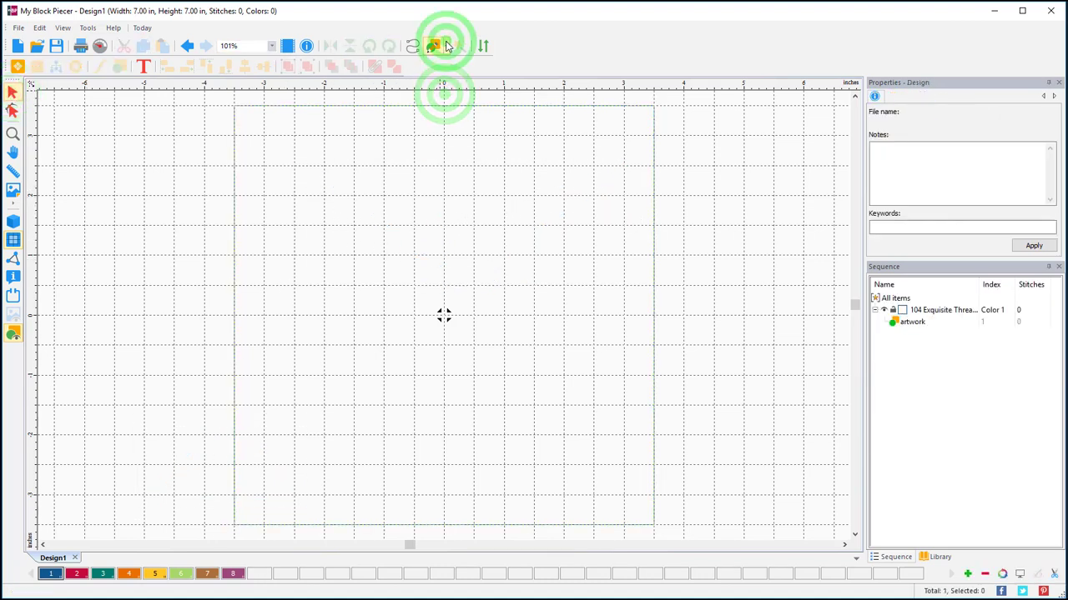
click(460, 77)
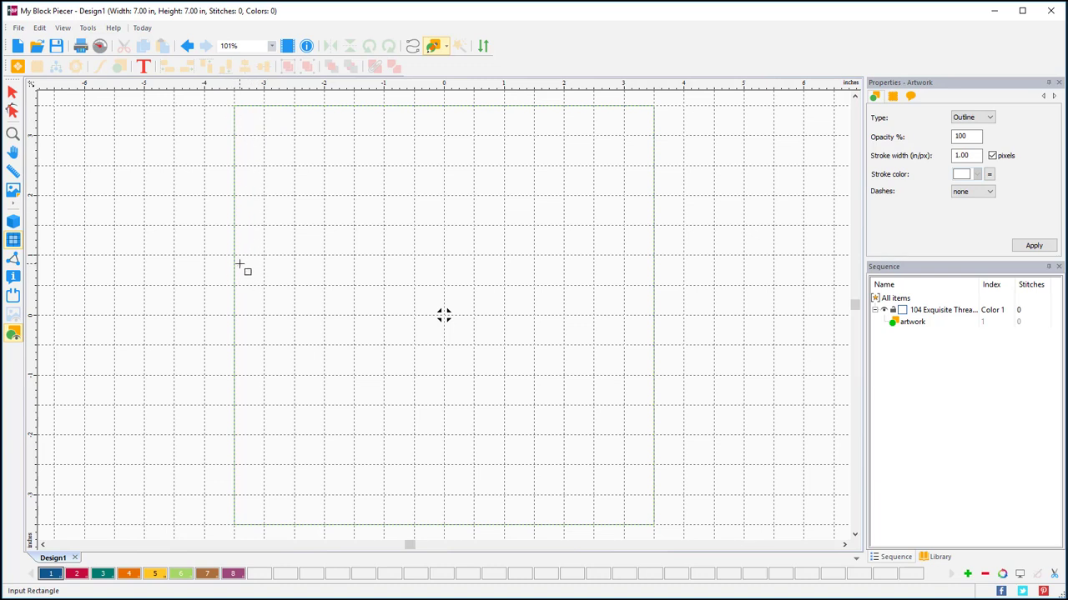
mouse_move(234, 255)
mouse_down()
mouse_move(489, 450)
mouse_move(649, 515)
mouse_move(545, 509)
mouse_move(504, 522)
mouse_up()
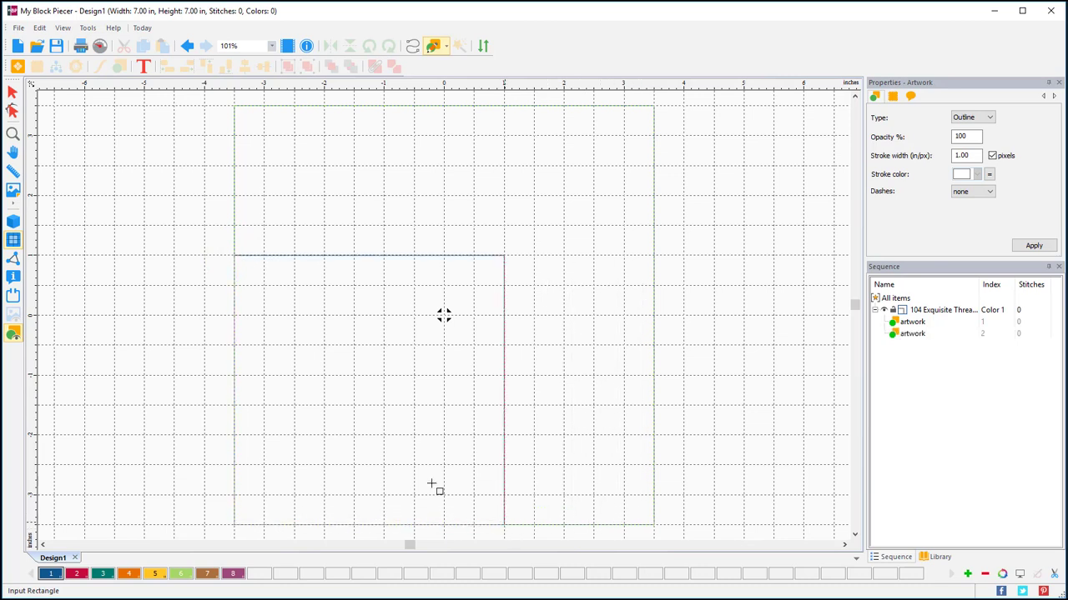
Change the artwork type of the smaller square to Fill
click(12, 90)
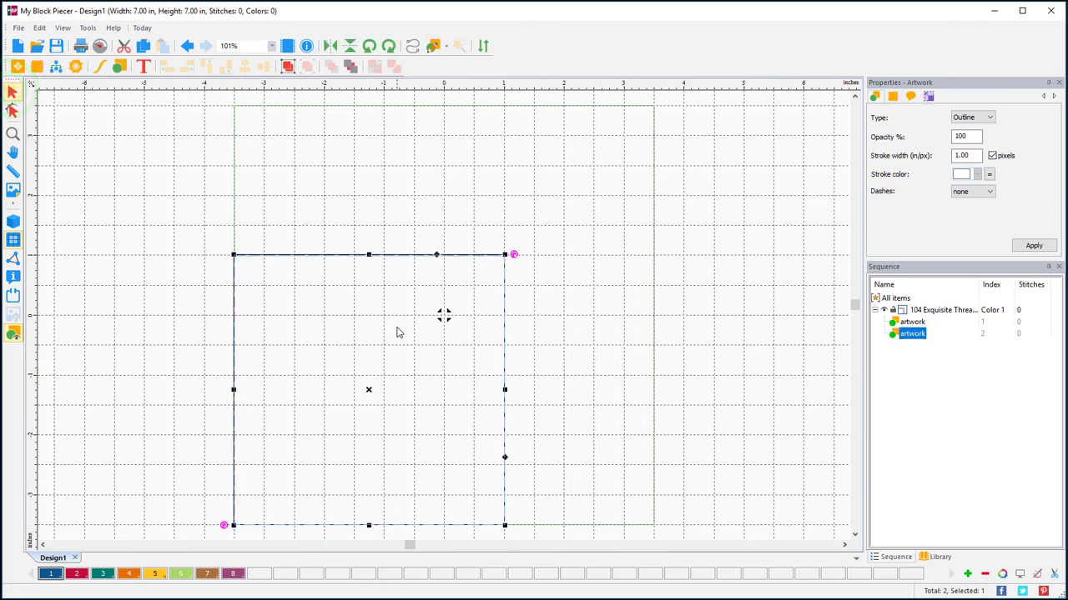
click(991, 118)
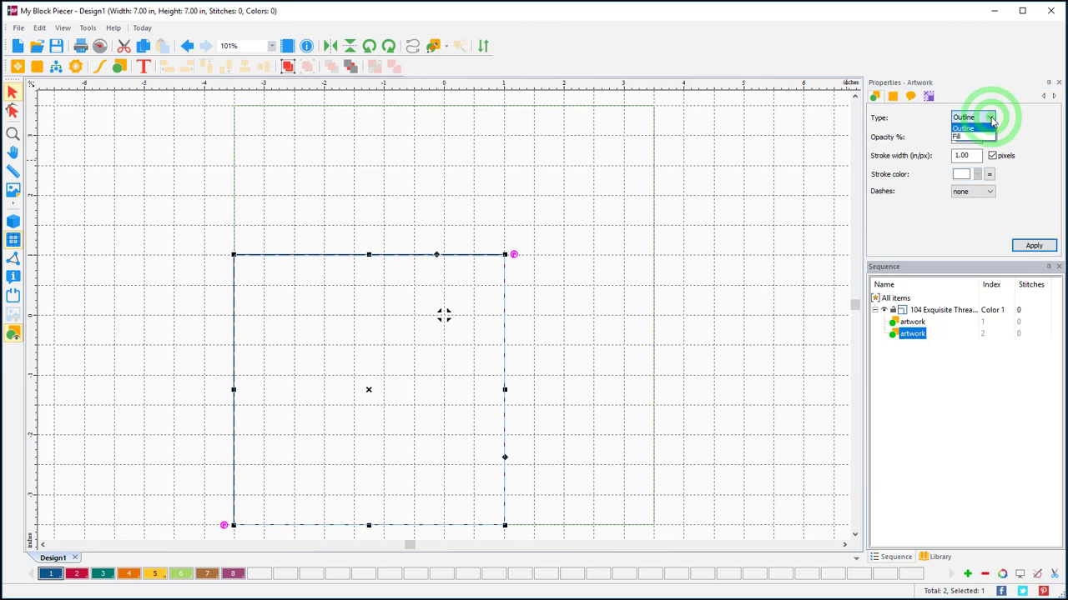
click(970, 135)
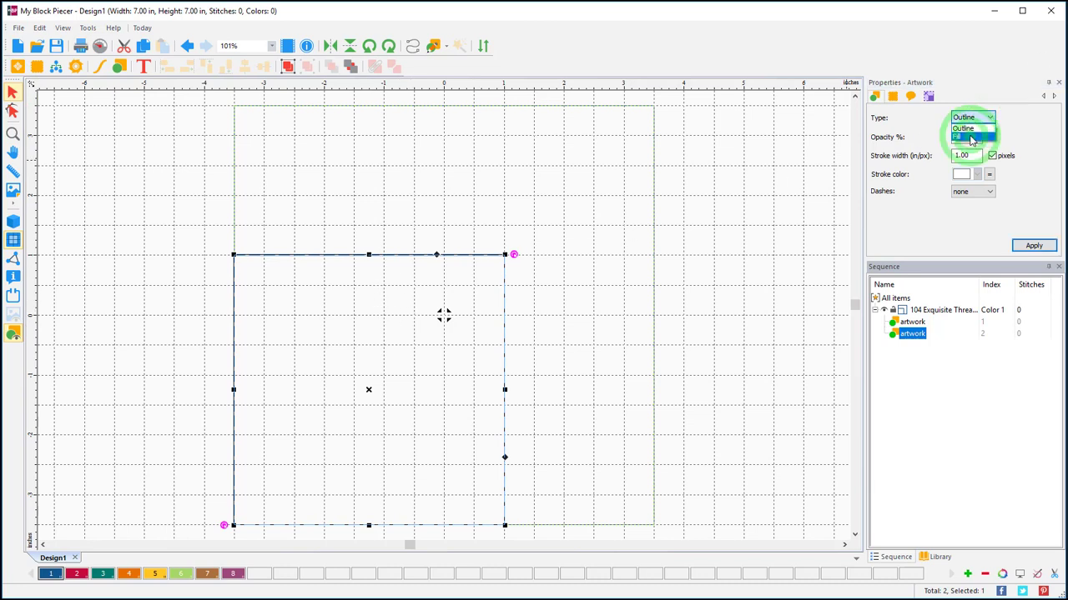
click(1034, 245)
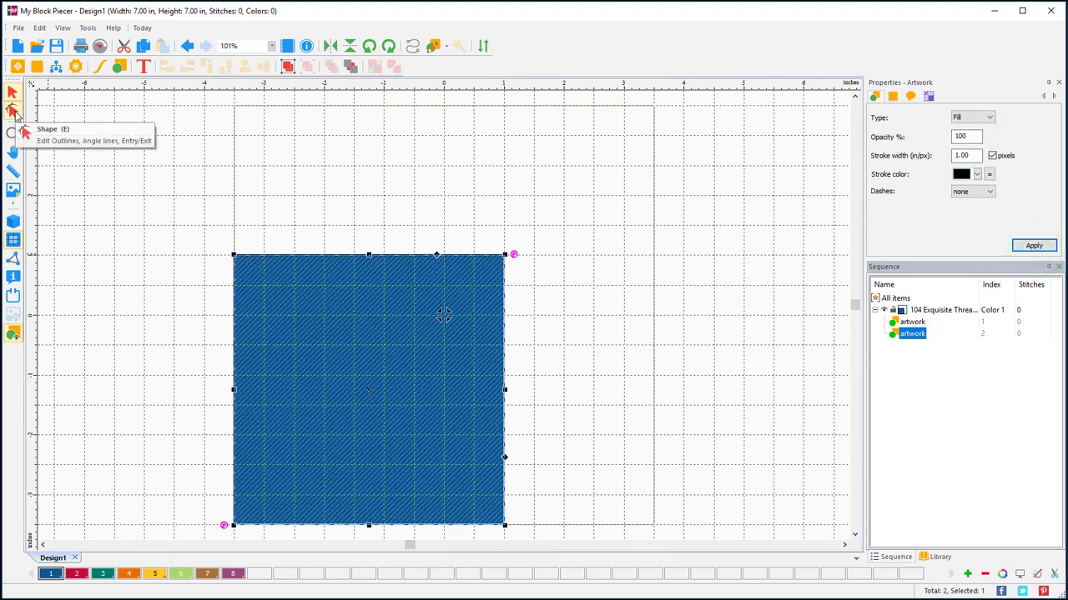
Delete the smaller filled square's upper-right corner point so it becomes a right triangle
click(13, 111)
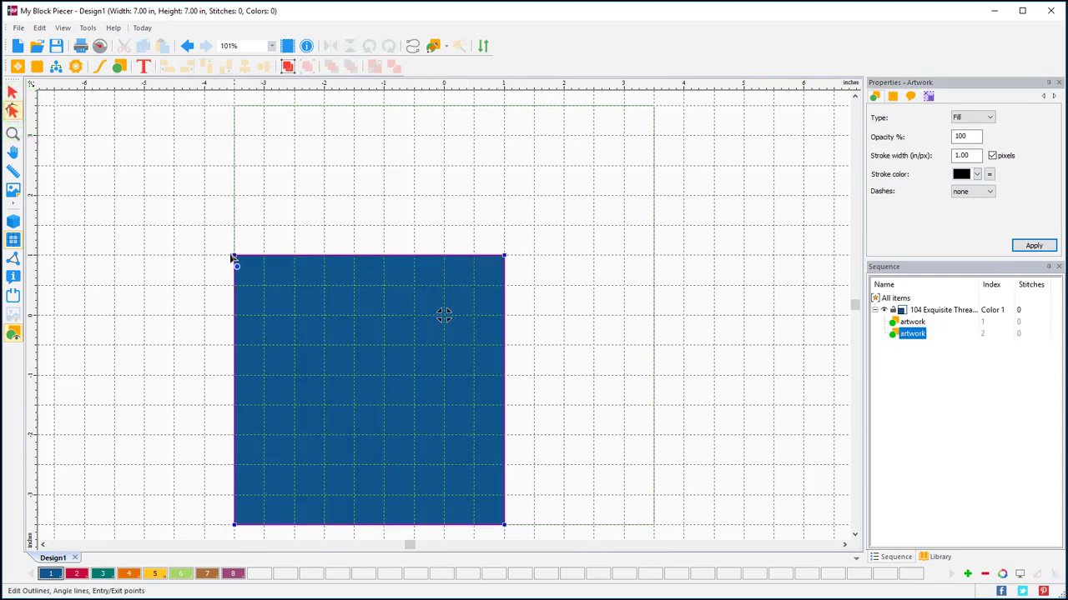
click(505, 259)
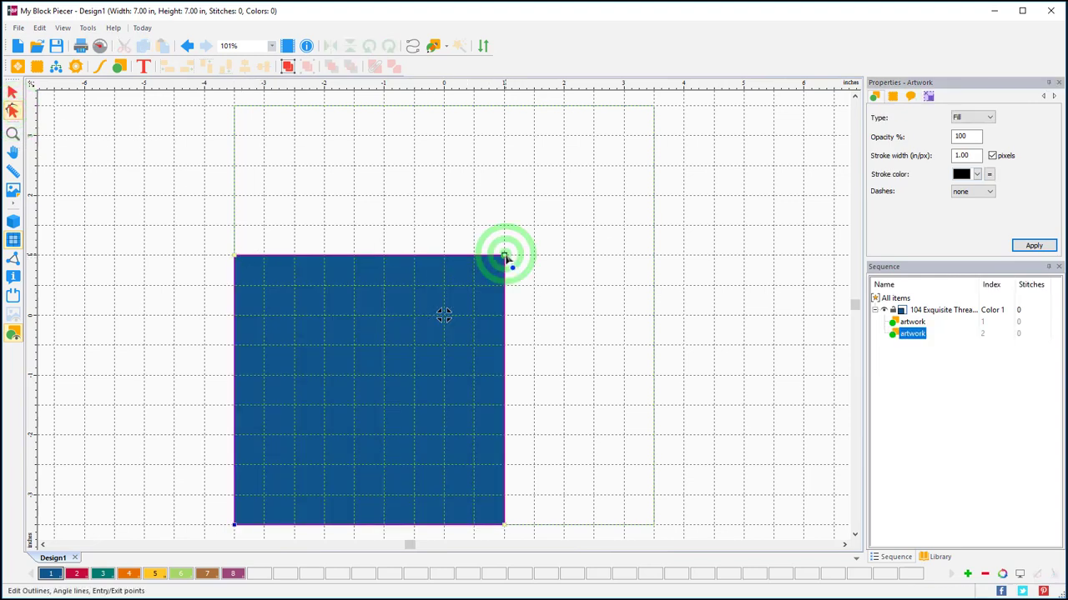
right_click(506, 259)
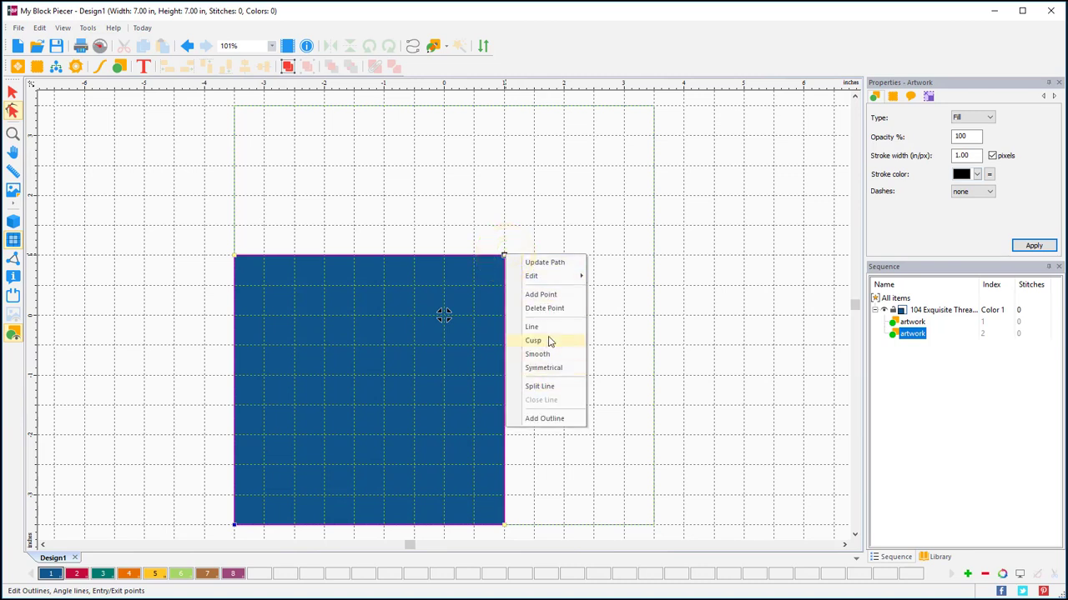
click(556, 308)
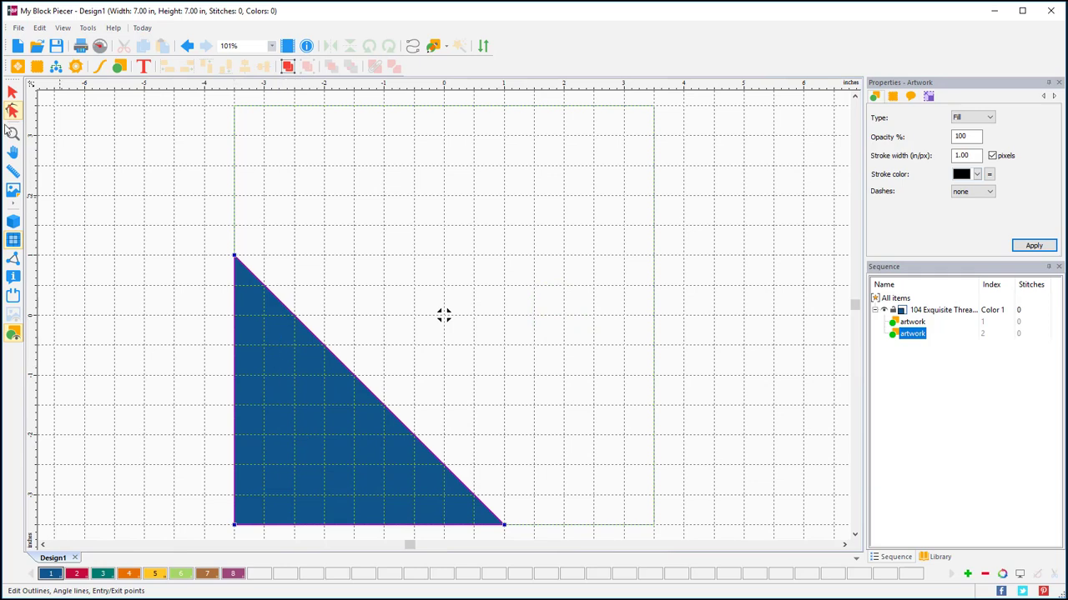
Select the triangle as a whole object and paste a copy of it over the original
click(12, 90)
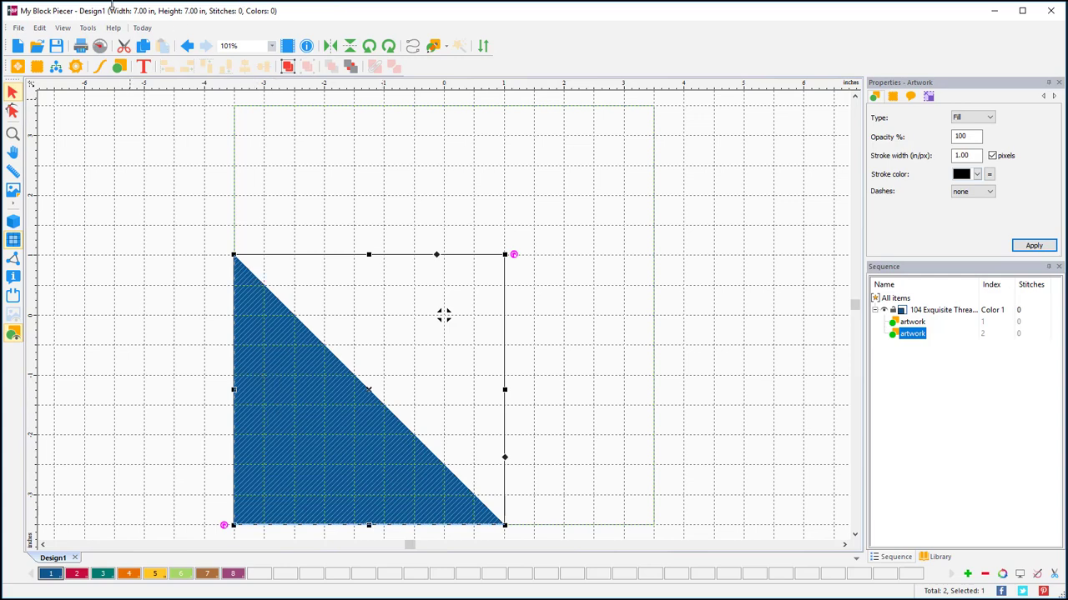
click(143, 45)
click(161, 45)
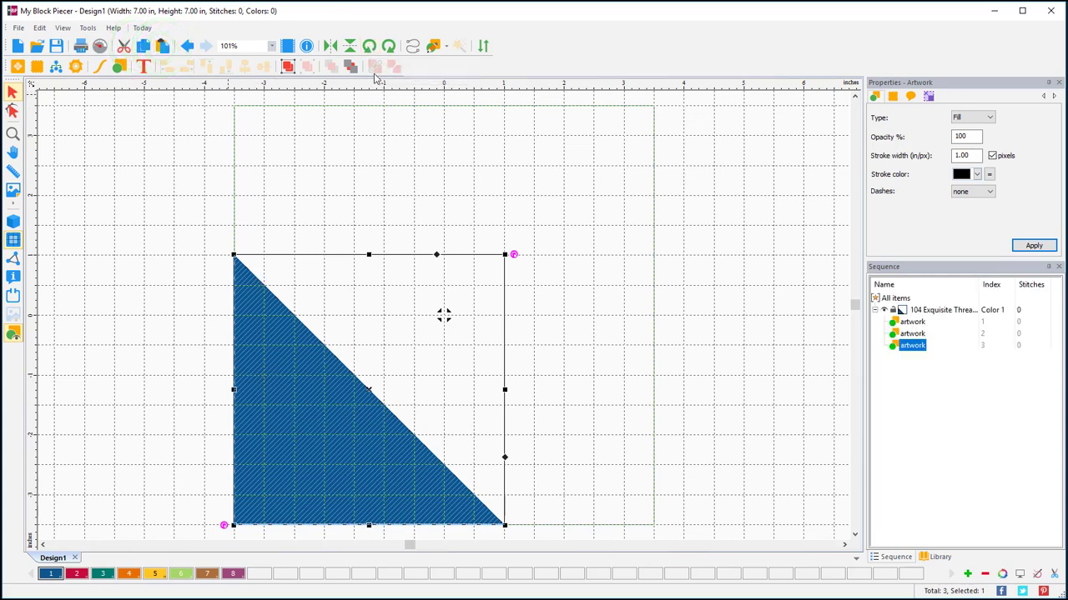
Rotate the copied triangle 180 degrees and move it into the upper-right corner of the 7 in square
click(370, 46)
click(369, 46)
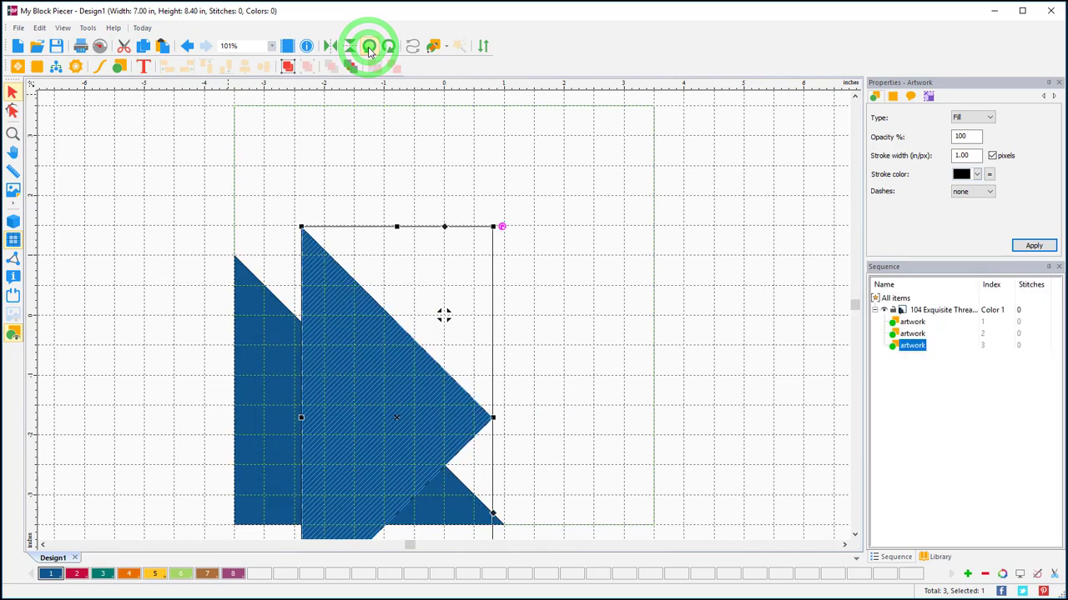
click(369, 46)
drag(367, 367, 559, 129)
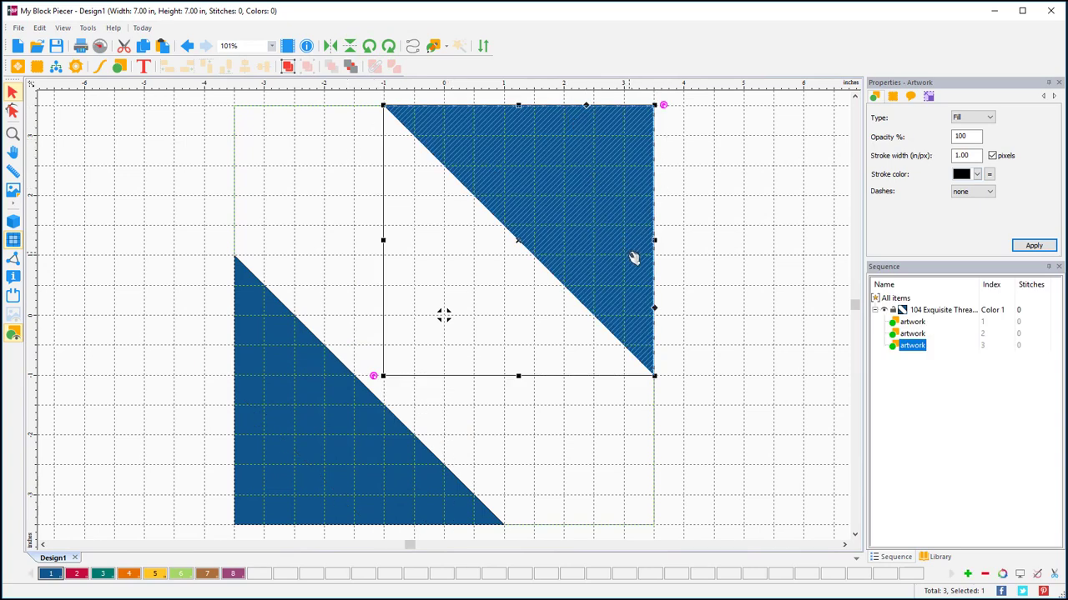
click(94, 213)
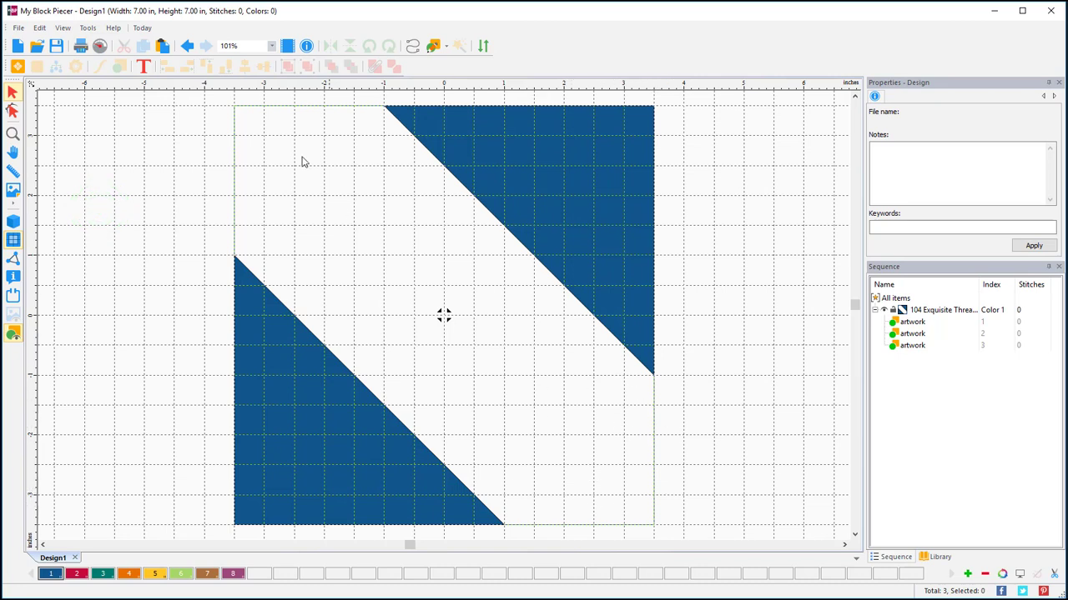
Edit the 7 in square outline, moving its lower-left node up to the top vertex of the lower-left triangle
click(236, 141)
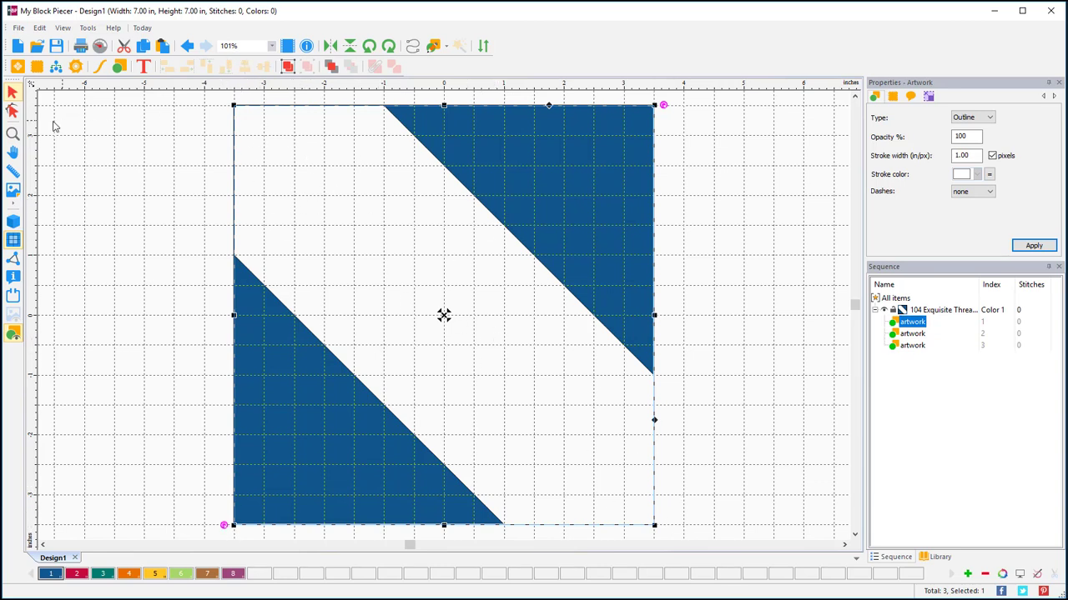
click(13, 112)
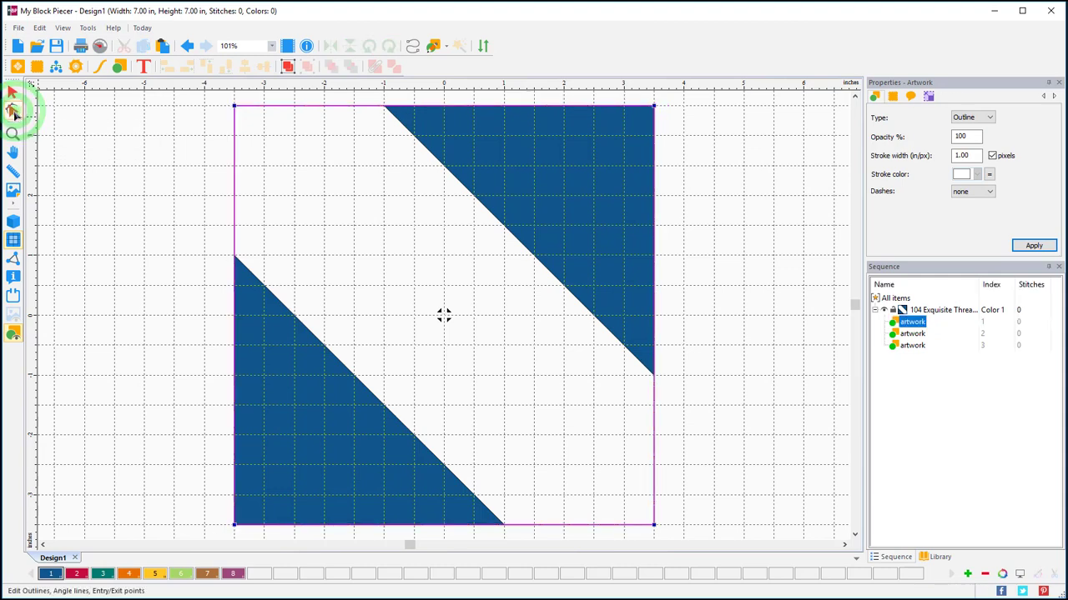
drag(234, 526, 242, 262)
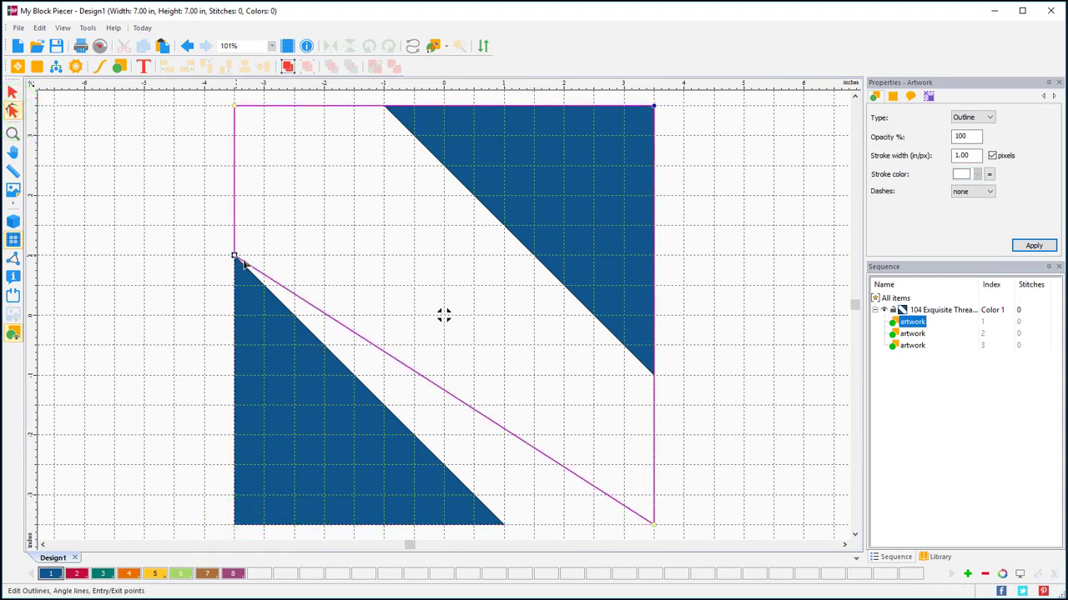
Add a Line-type point on the outline's slanted lower edge and move it to the lower-left triangle's right-hand vertex
right_click(565, 469)
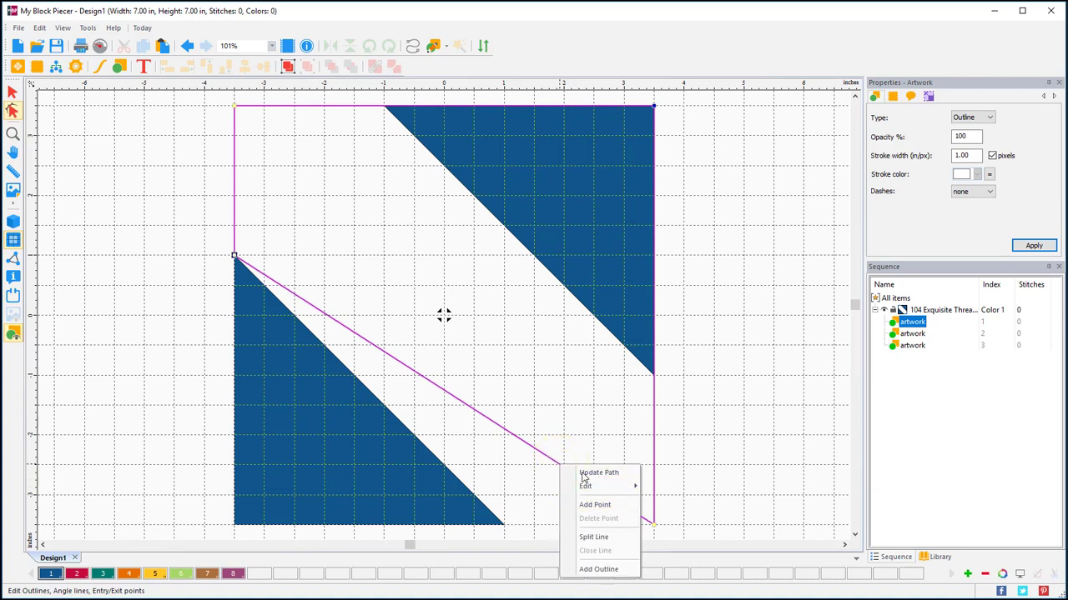
click(608, 504)
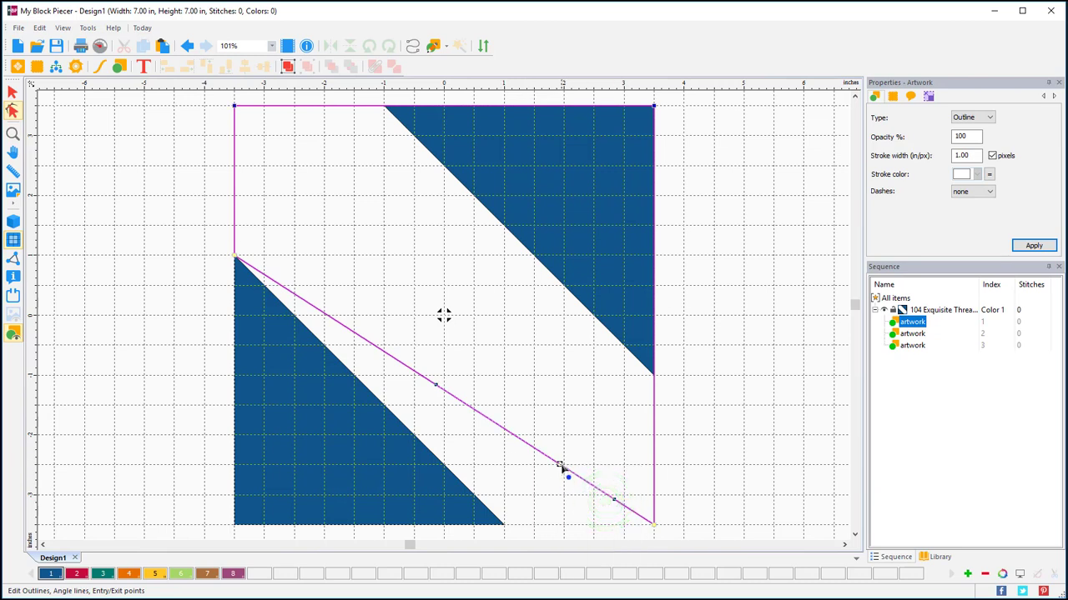
right_click(565, 469)
click(589, 534)
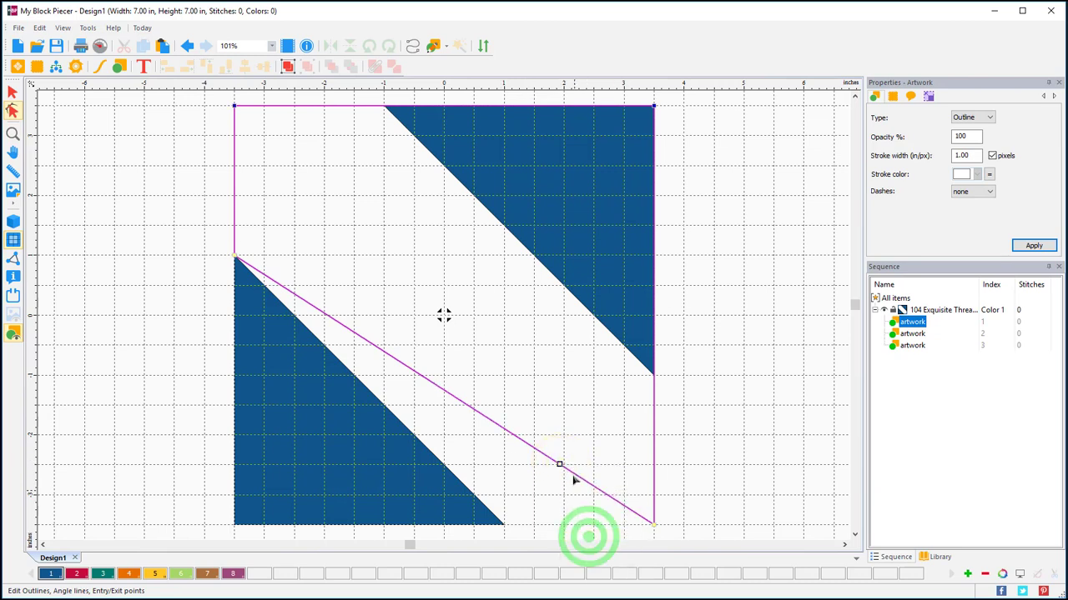
drag(559, 465, 505, 525)
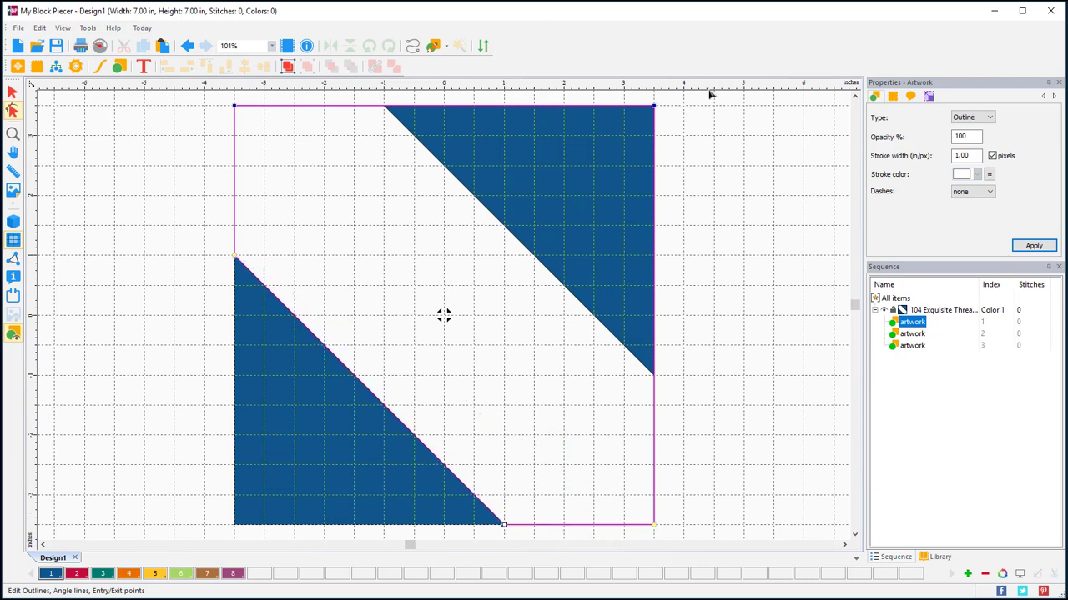
Move the outline's upper-right node to the upper triangle's bottom vertex, then add a Line-type point and place it on that triangle's left vertex
click(653, 103)
drag(665, 167, 653, 375)
right_click(369, 194)
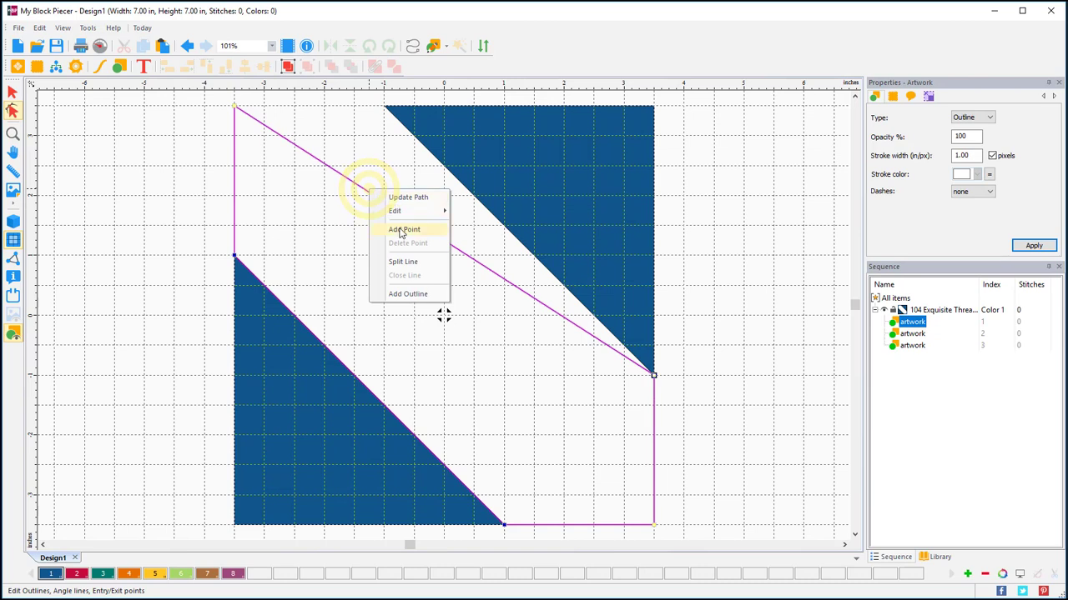
click(400, 227)
right_click(368, 193)
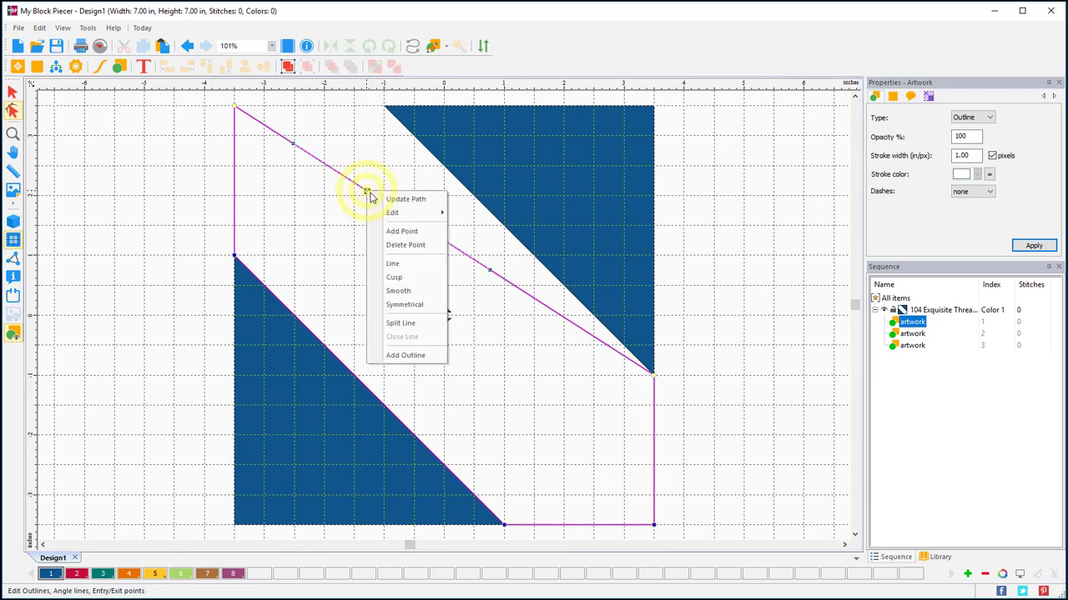
click(398, 270)
drag(368, 194, 383, 108)
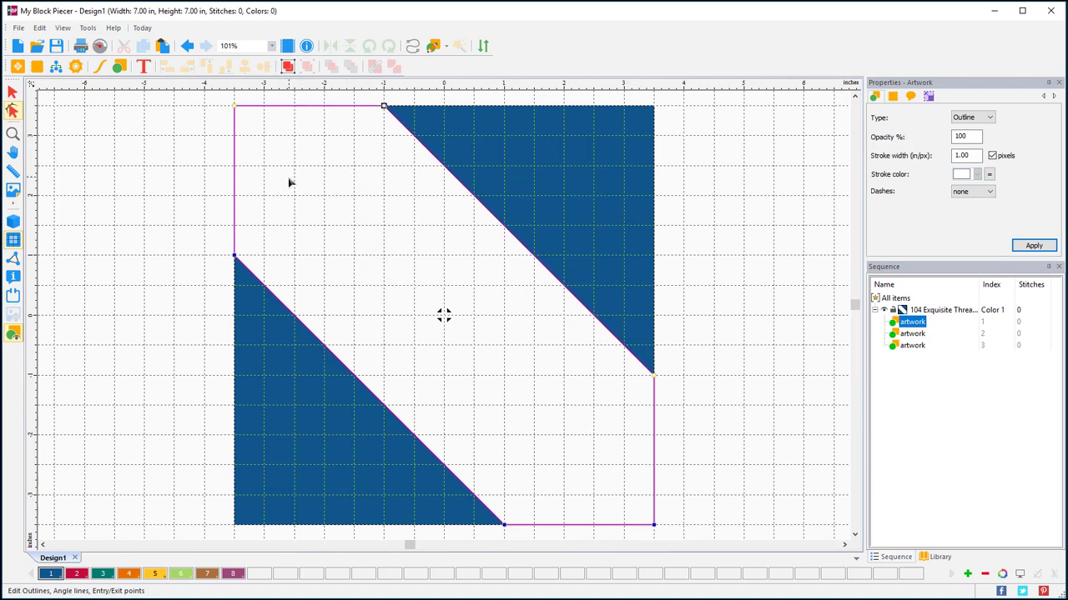
Change the artwork type of the reshaped middle band to Fill
click(990, 118)
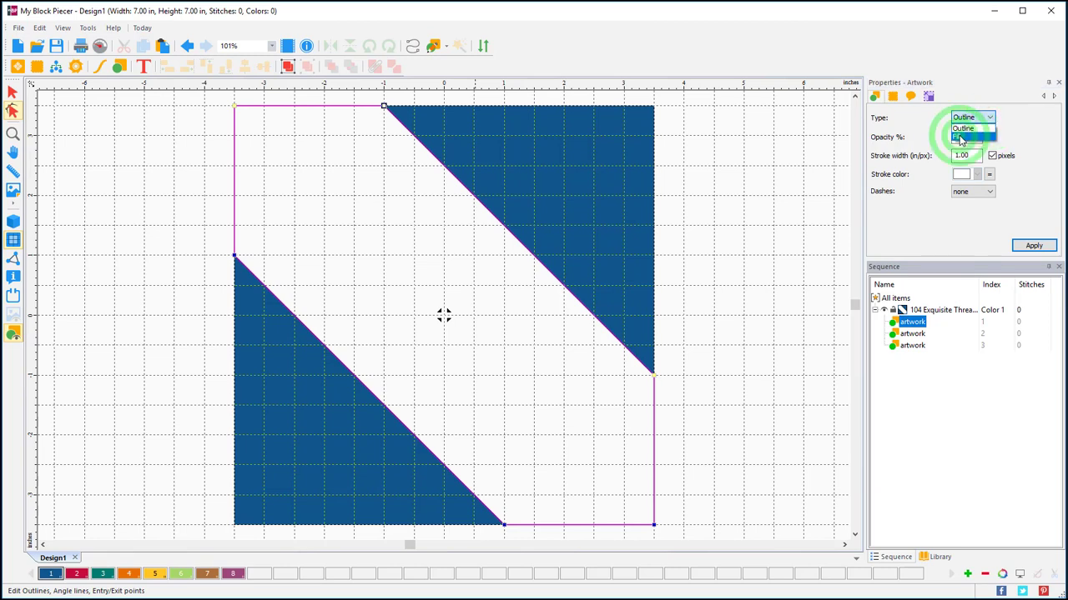
click(960, 138)
click(1032, 245)
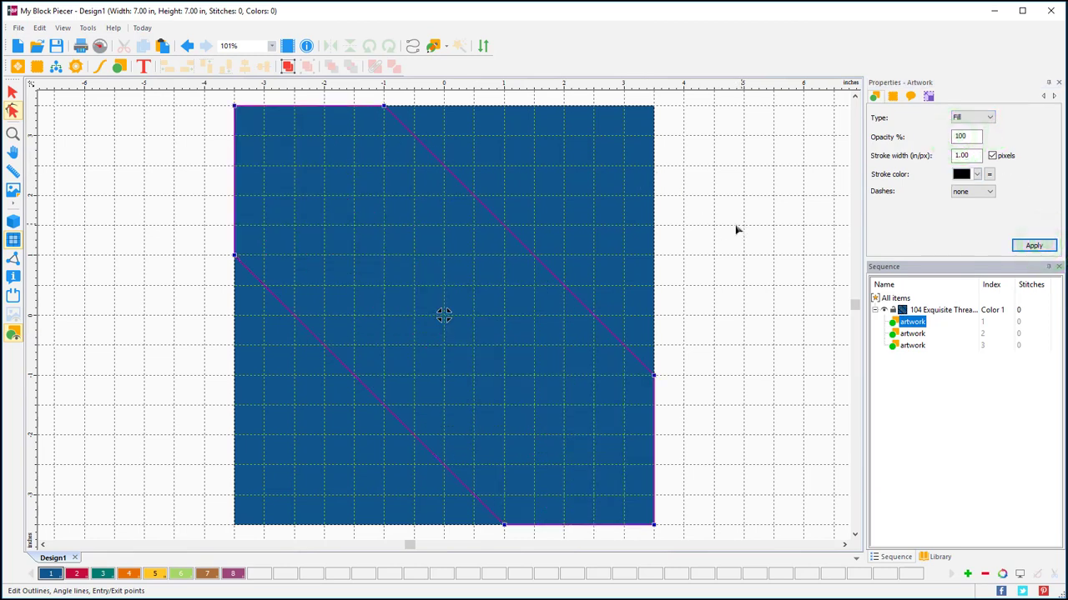
Recolor the middle band with the Green Apple thread, color 6
click(180, 574)
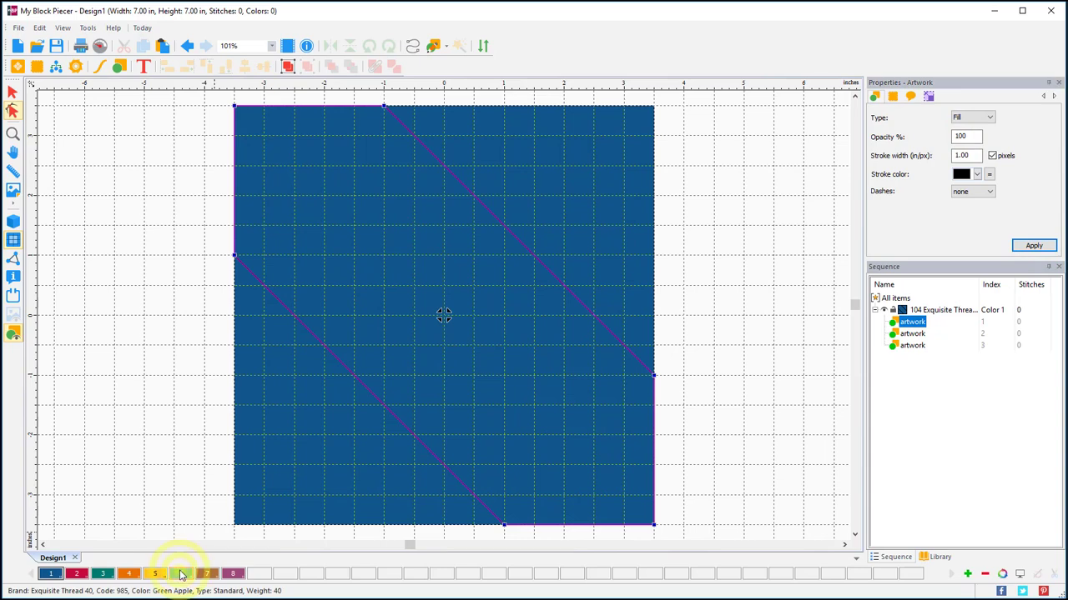
click(167, 283)
click(291, 384)
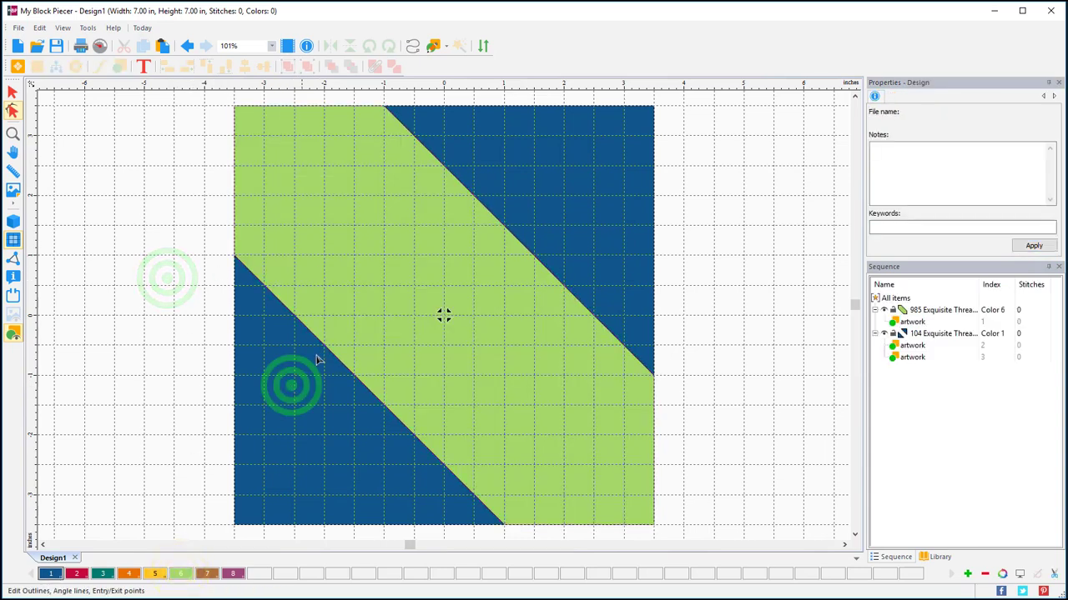
click(404, 294)
click(575, 188)
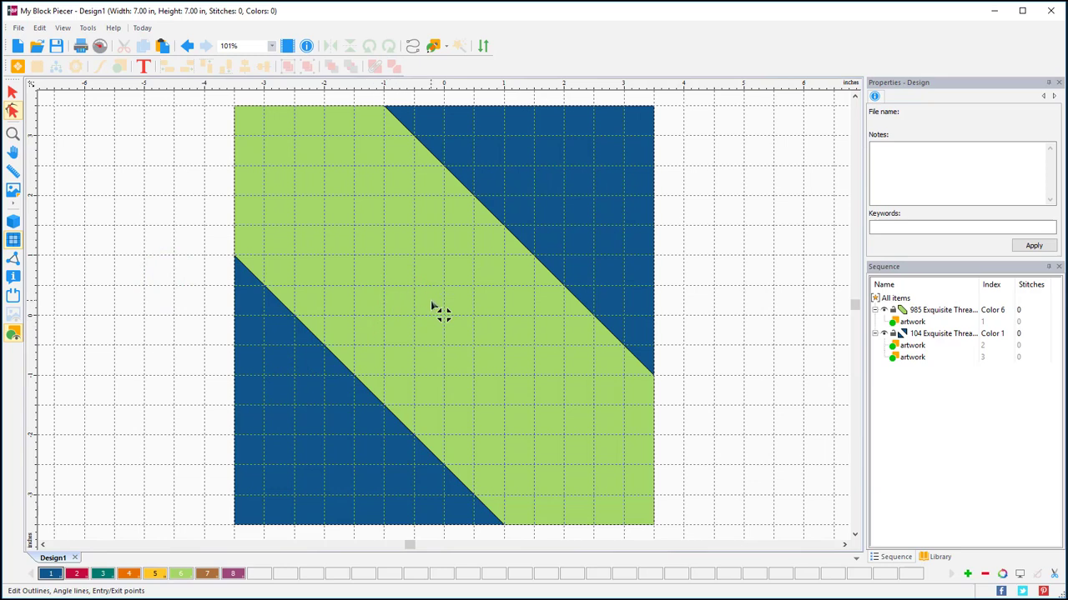
Select the green band and browse the 2018 Beach Sewing fabrics without applying one
click(935, 306)
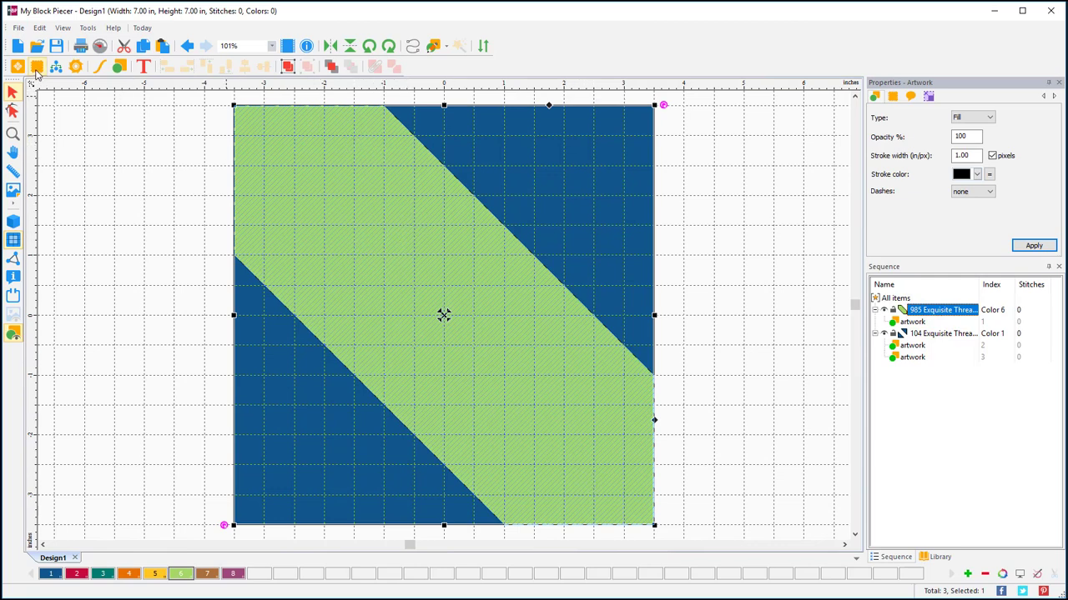
click(894, 98)
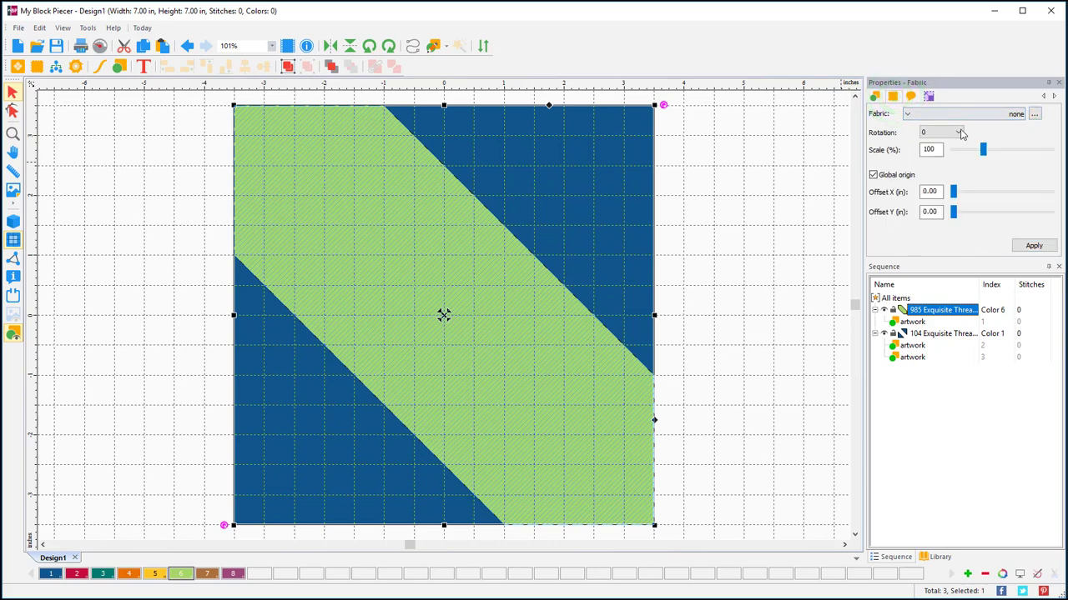
click(1034, 117)
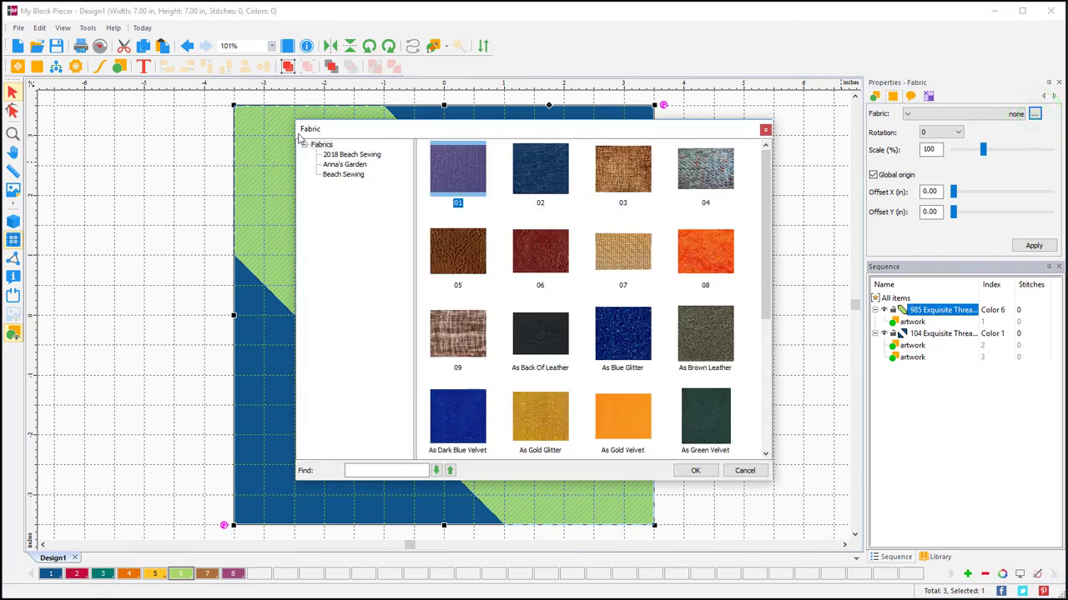
click(352, 154)
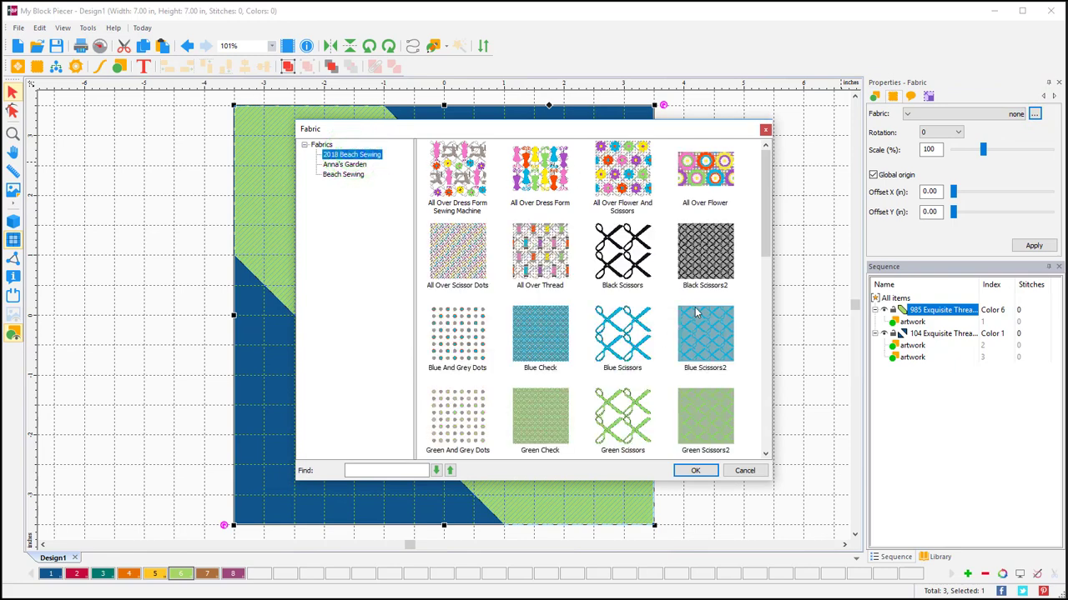
click(756, 470)
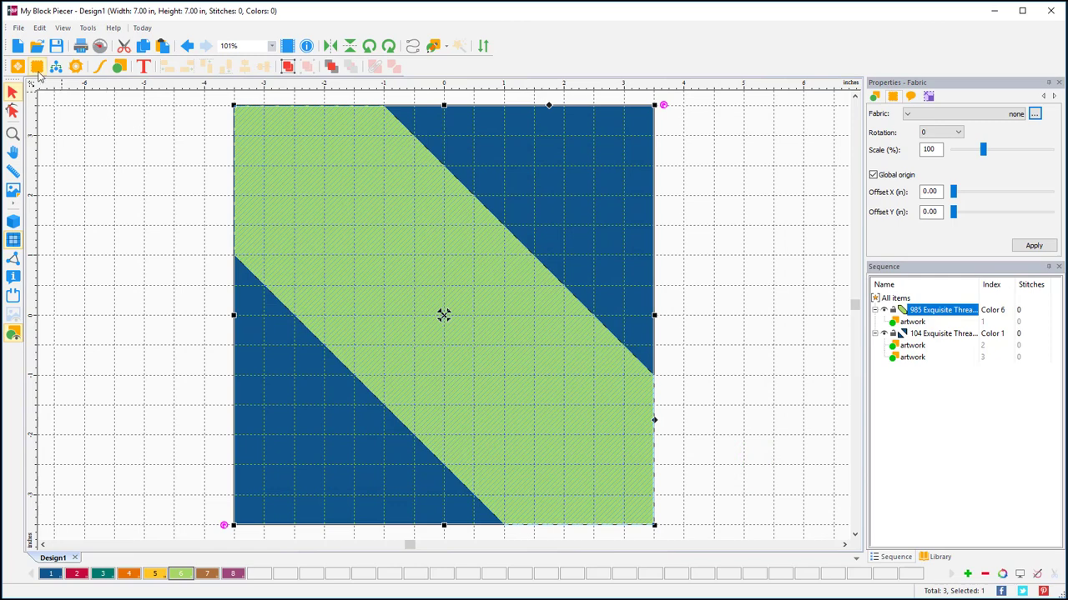
Assign the White Scissors fabric from the 2018 Beach Sewing collection to the middle band
click(37, 68)
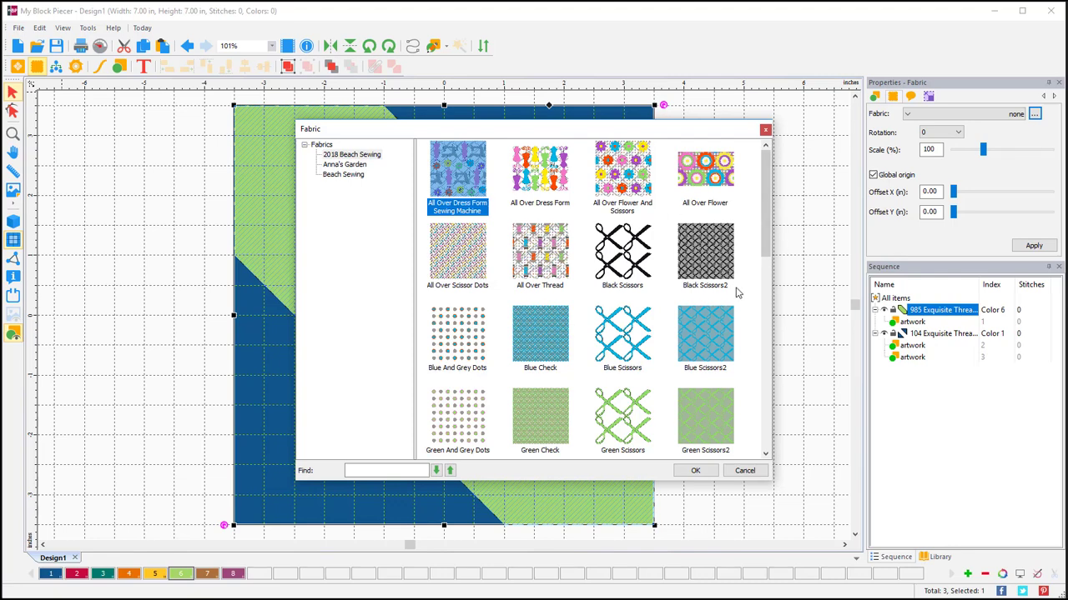
drag(765, 187, 771, 379)
click(621, 342)
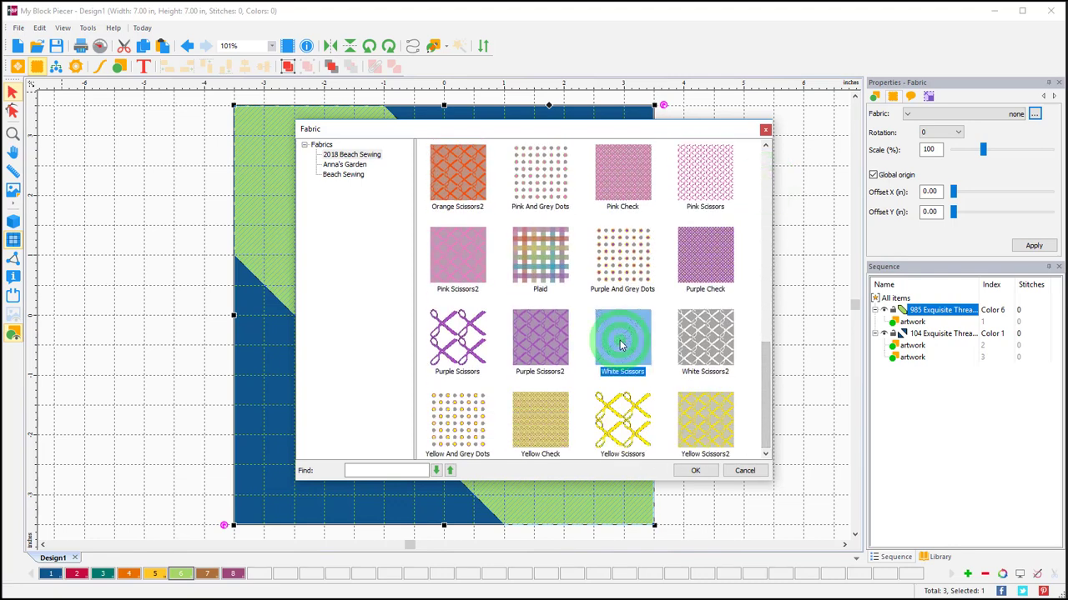
click(694, 471)
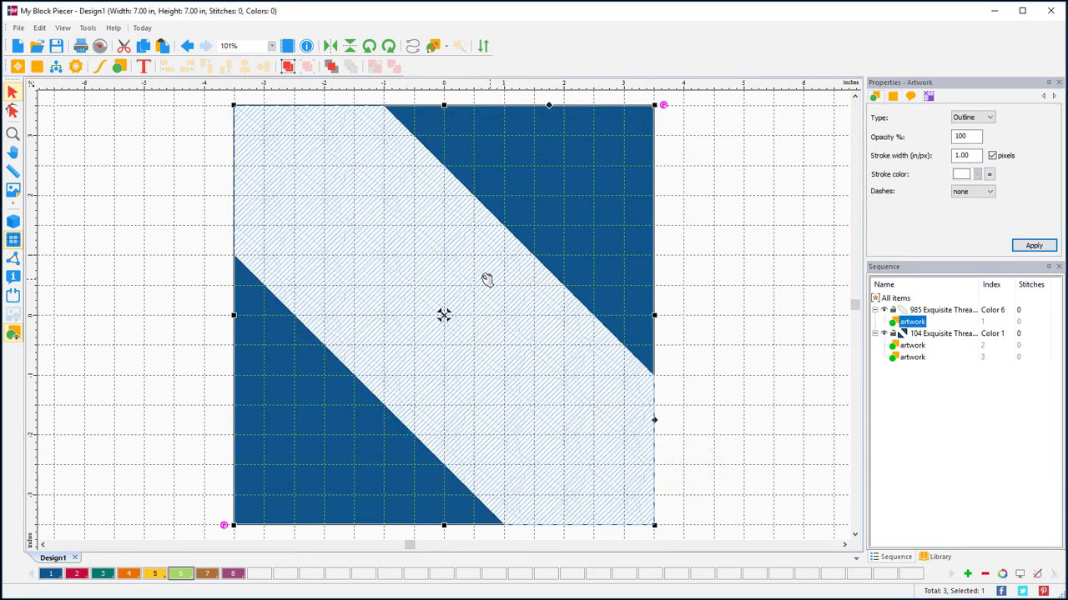
Assign the White Scissors2 fabric from the 2018 Beach Sewing collection to both blue corner triangles
click(582, 170)
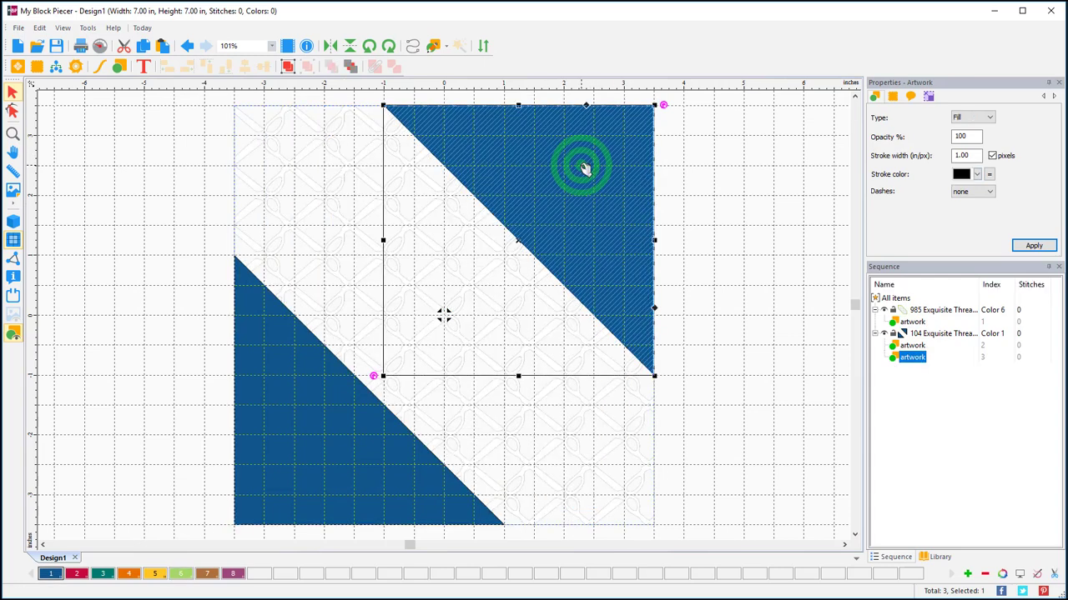
shift+click(322, 423)
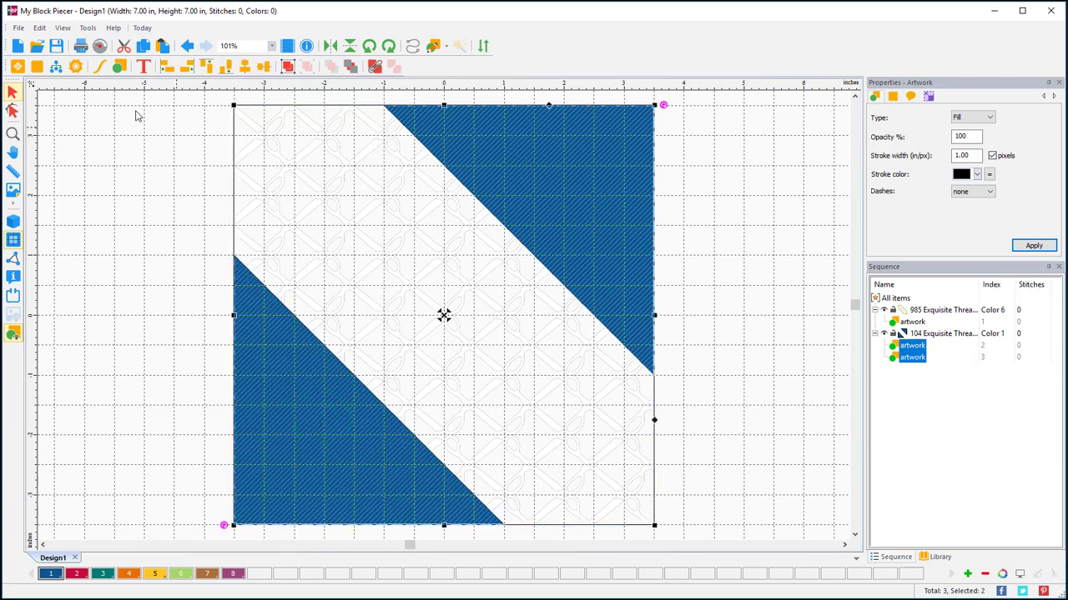
click(37, 67)
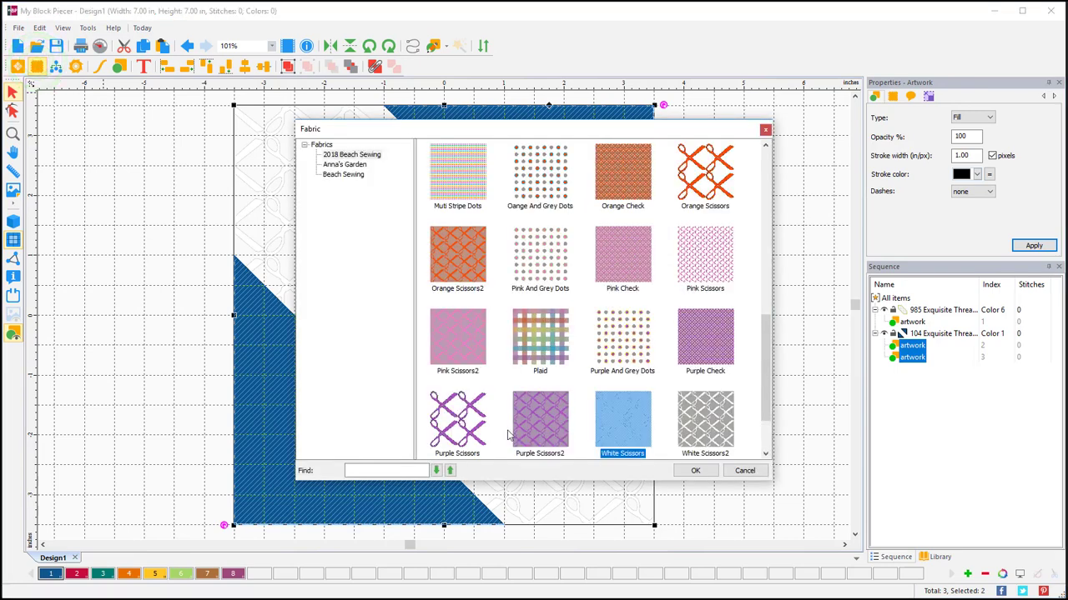
click(546, 360)
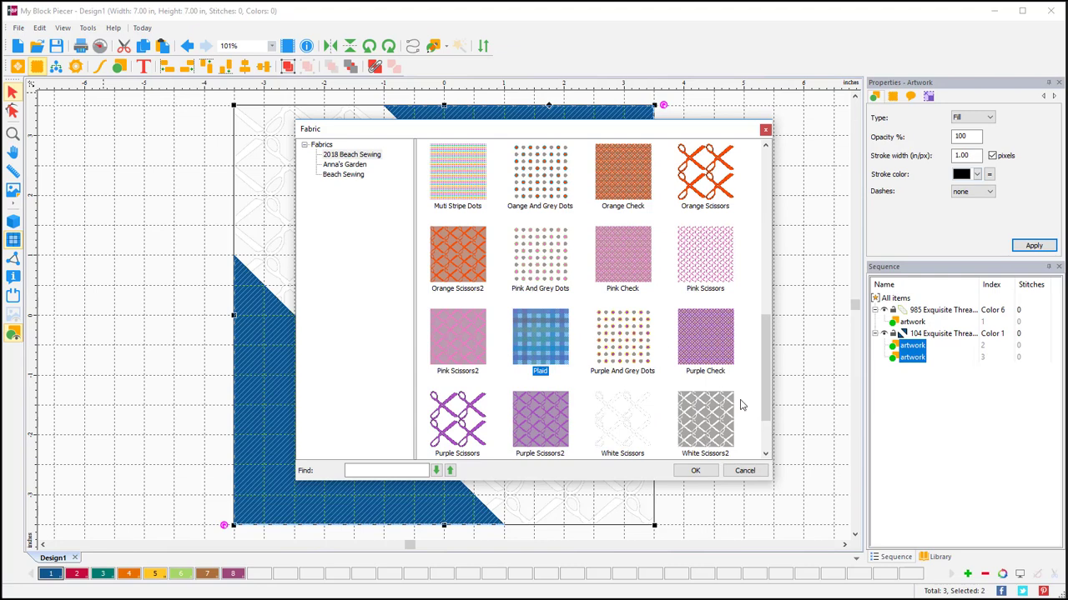
click(707, 407)
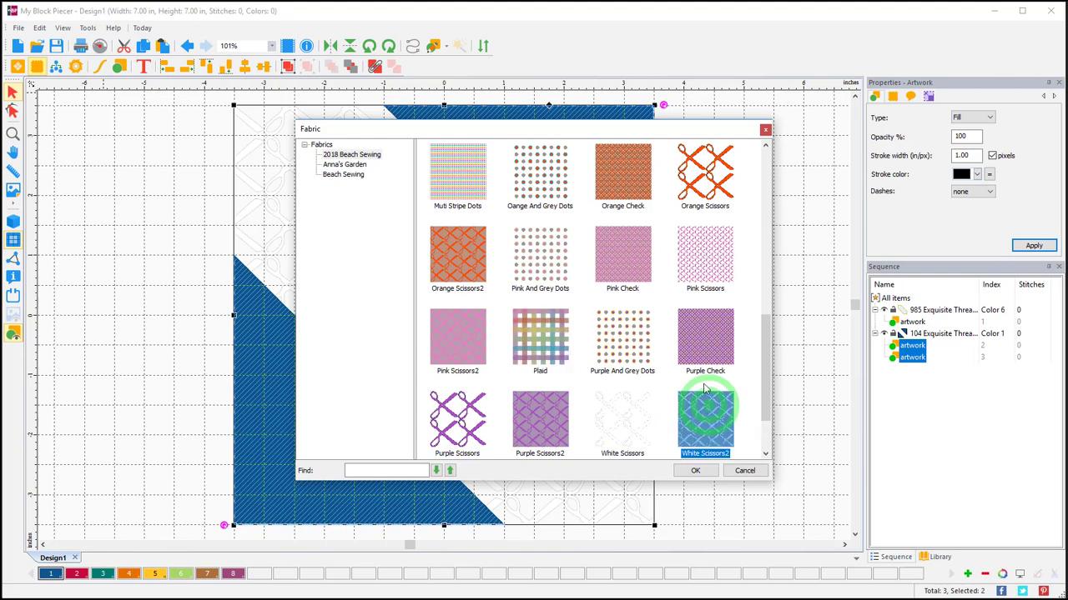
click(695, 470)
click(114, 357)
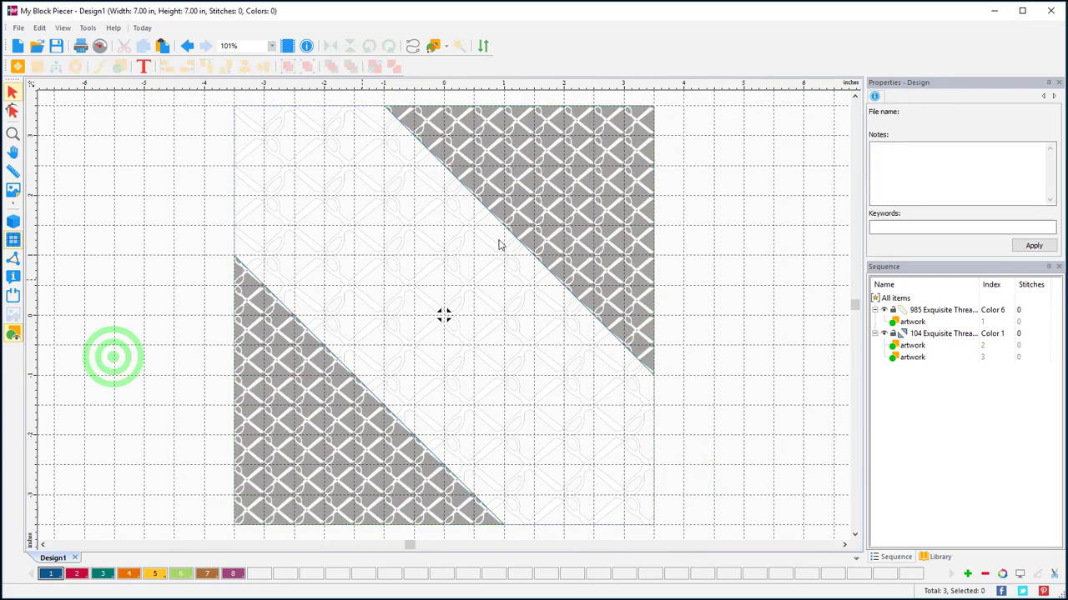
Assign the Plaid fabric from the 2018 Beach Sewing collection to both corner triangles, then clear the selection
click(251, 408)
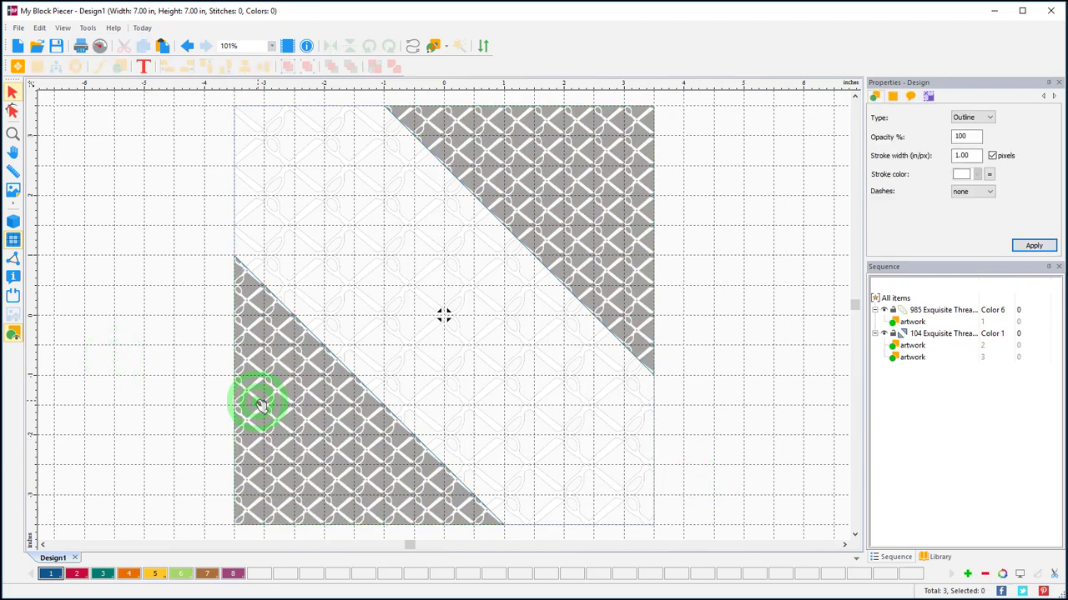
shift+click(549, 194)
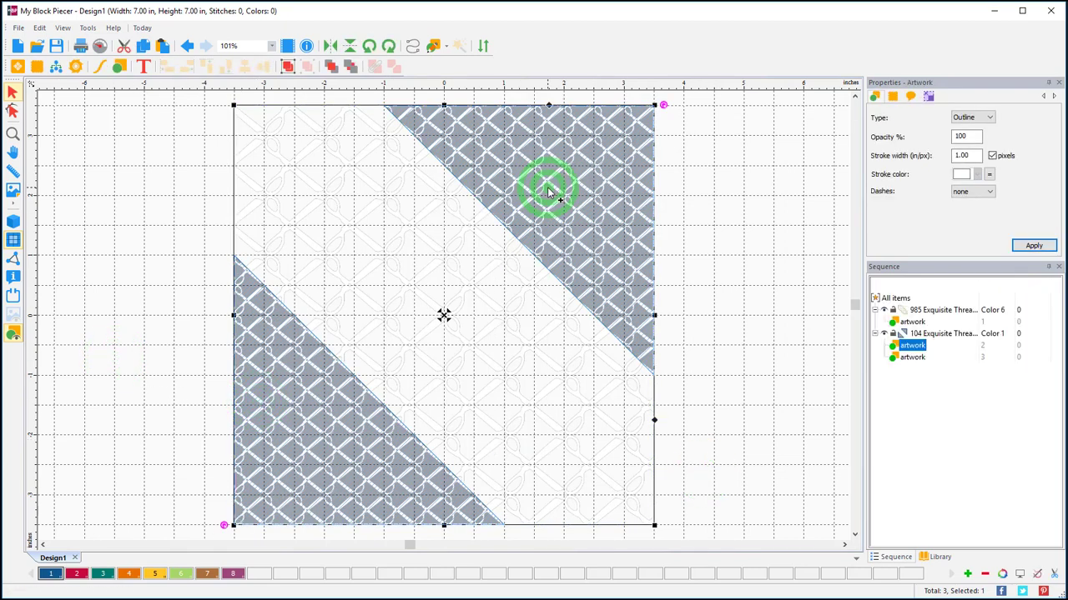
click(37, 67)
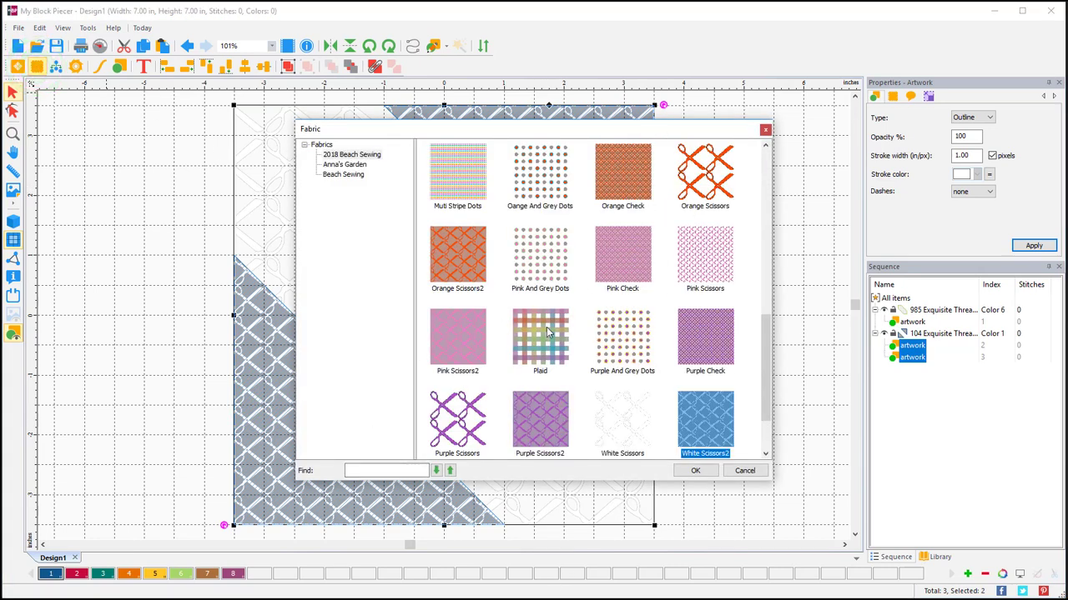
click(547, 335)
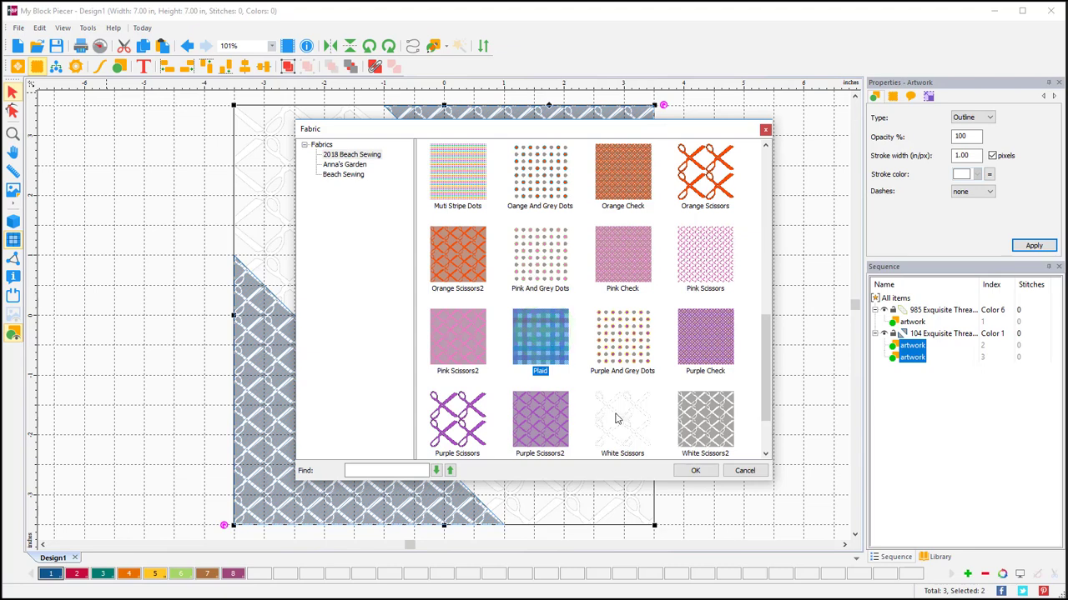
click(692, 471)
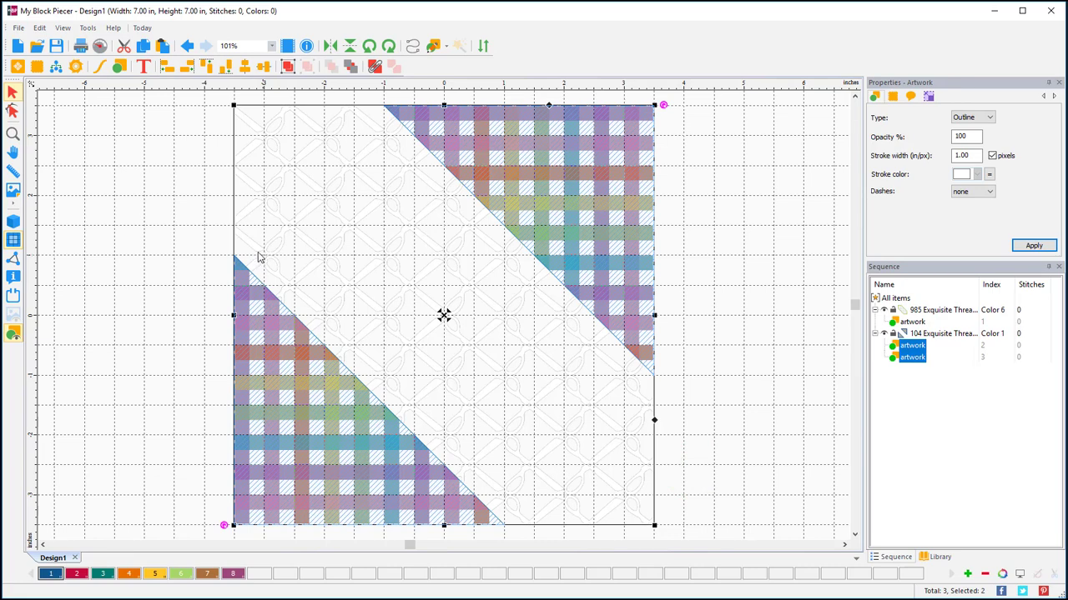
click(209, 232)
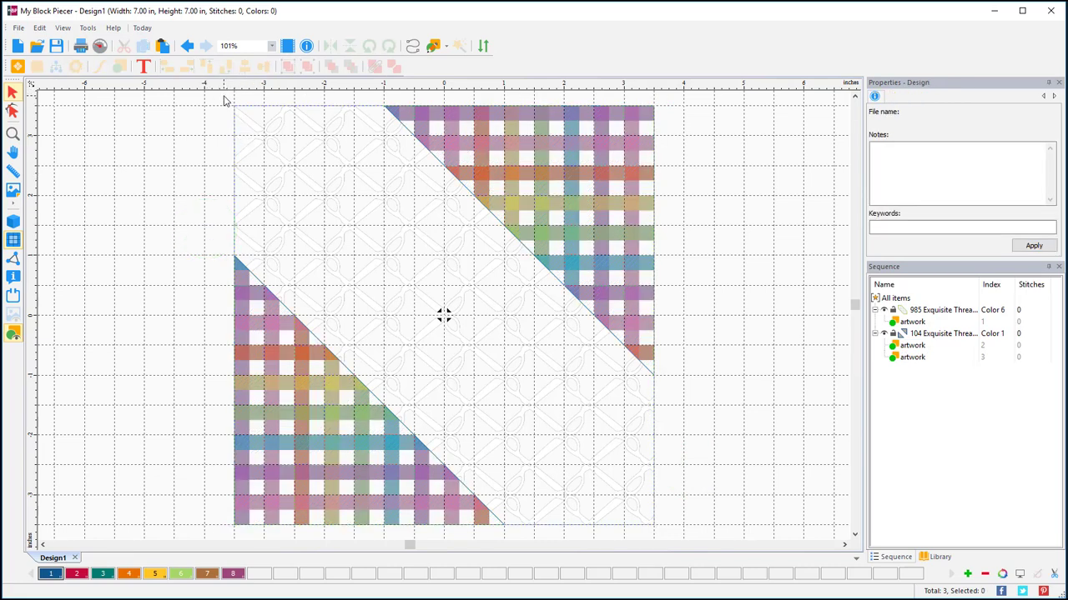
Open the Workflow for all three block pieces and set the seam allowance spacing to 0.375 in
drag(221, 100, 670, 539)
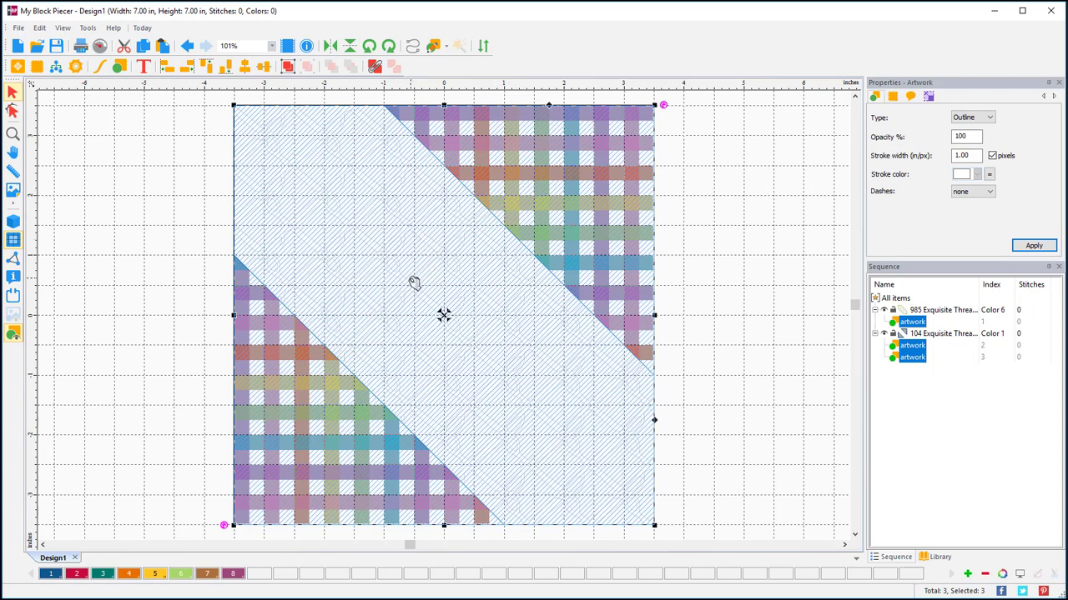
click(57, 68)
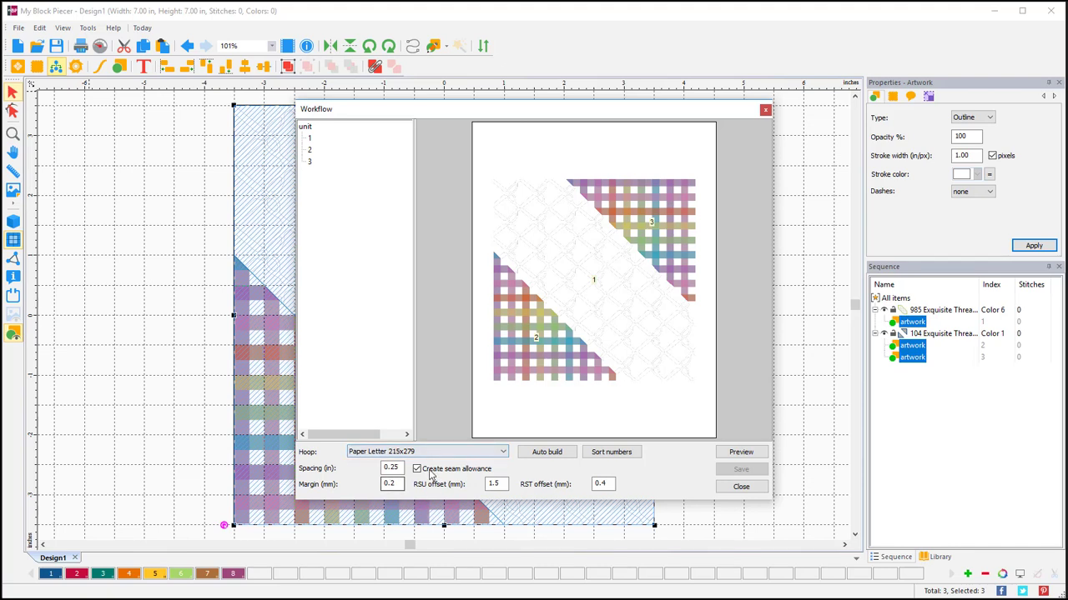
click(391, 468)
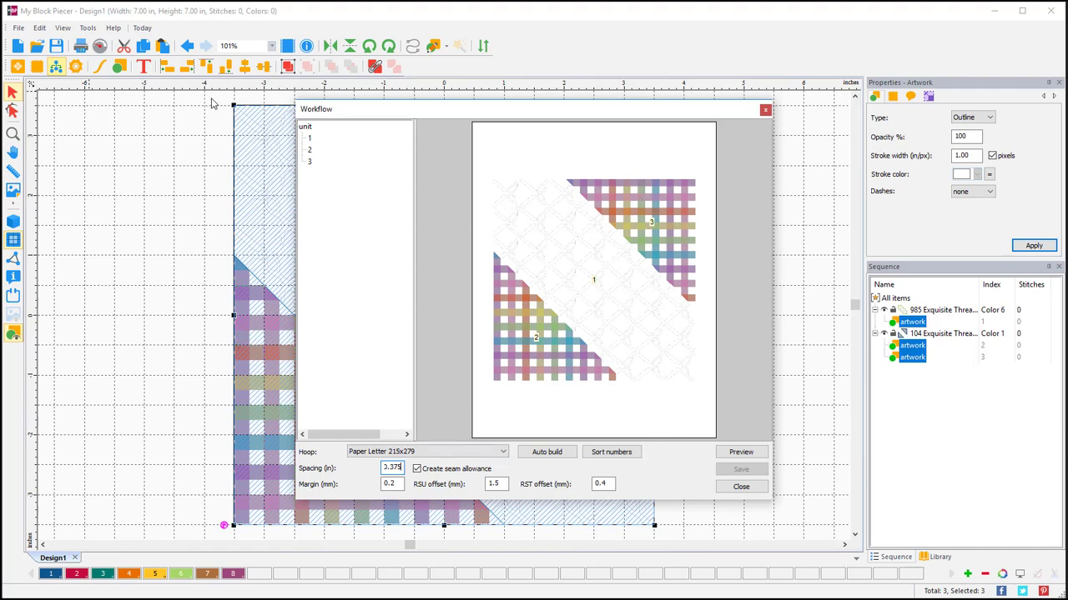
Auto build the piecing order and sort the piece numbers to match it, accepting the design update
click(549, 452)
click(616, 456)
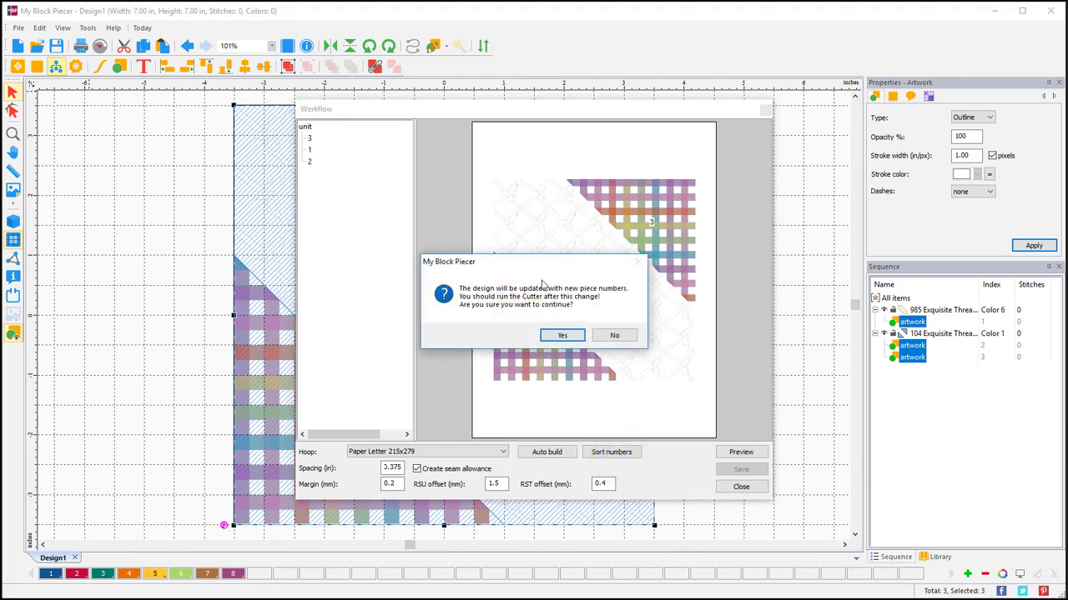
click(562, 336)
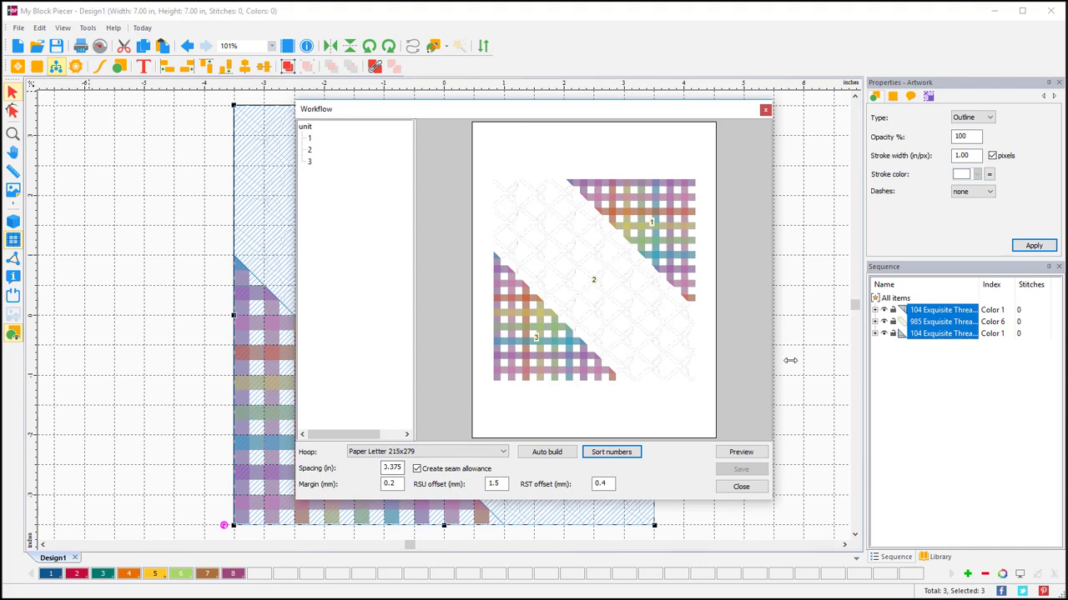
Preview the workflow output and save it as "02 Signature 375" in C:\dime\Designs\2018 BOM as Inspiration Series (C2S)
click(744, 454)
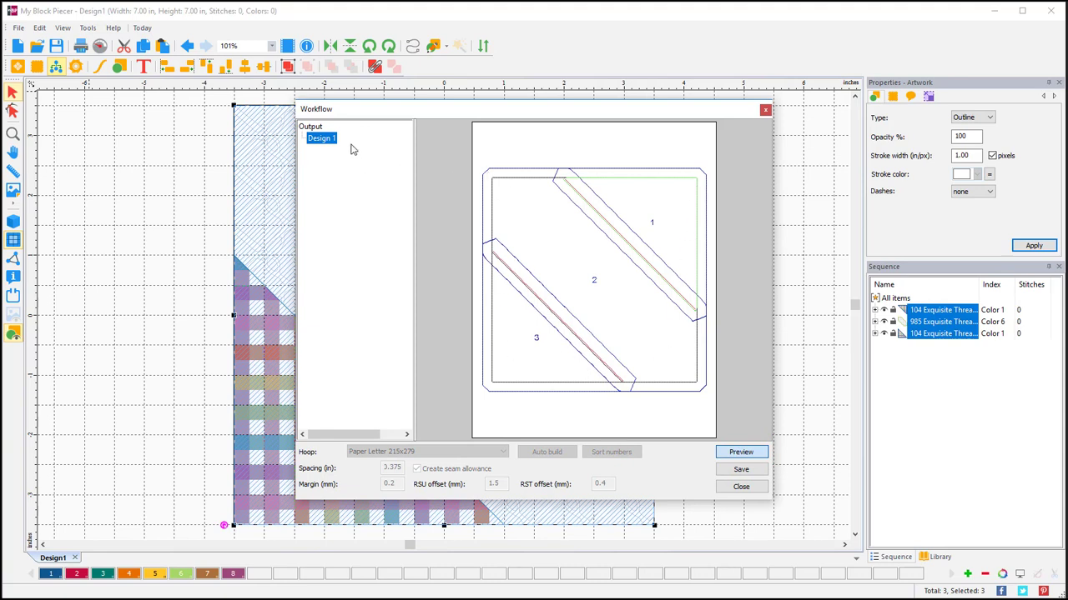
click(755, 474)
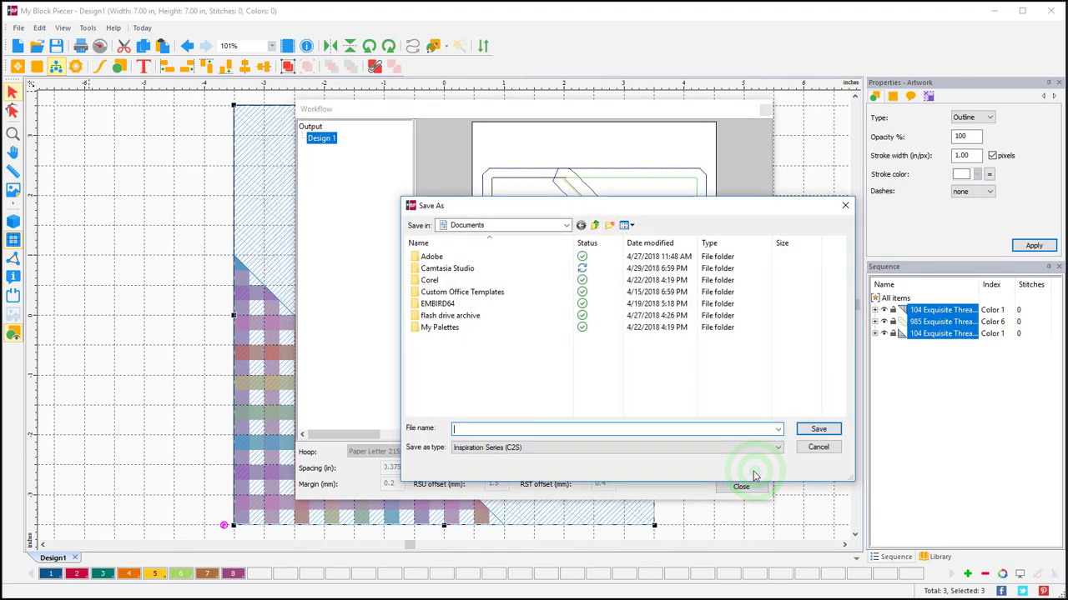
click(566, 225)
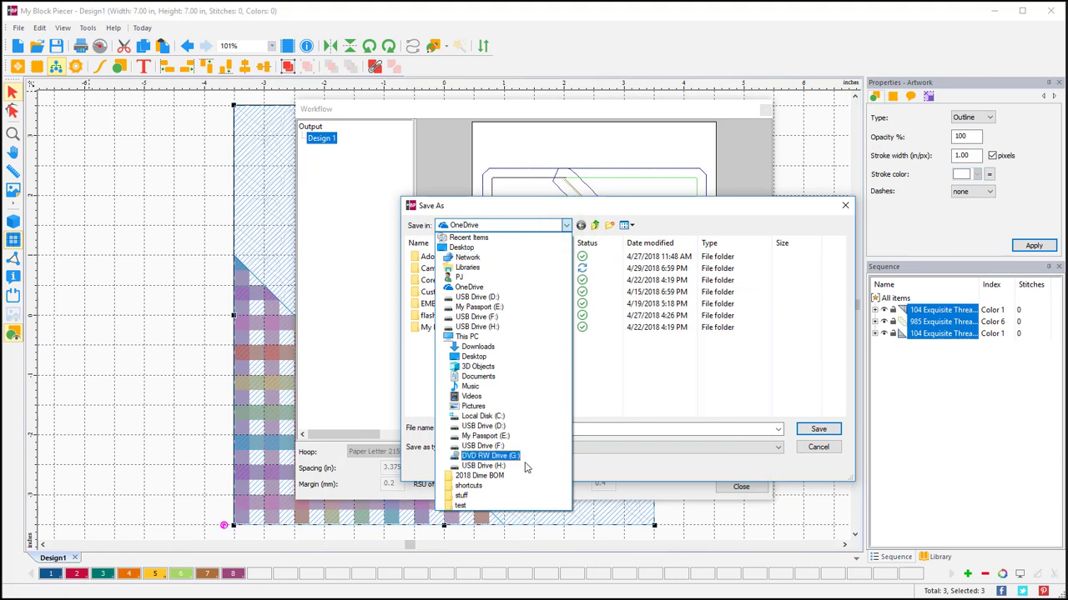
click(479, 416)
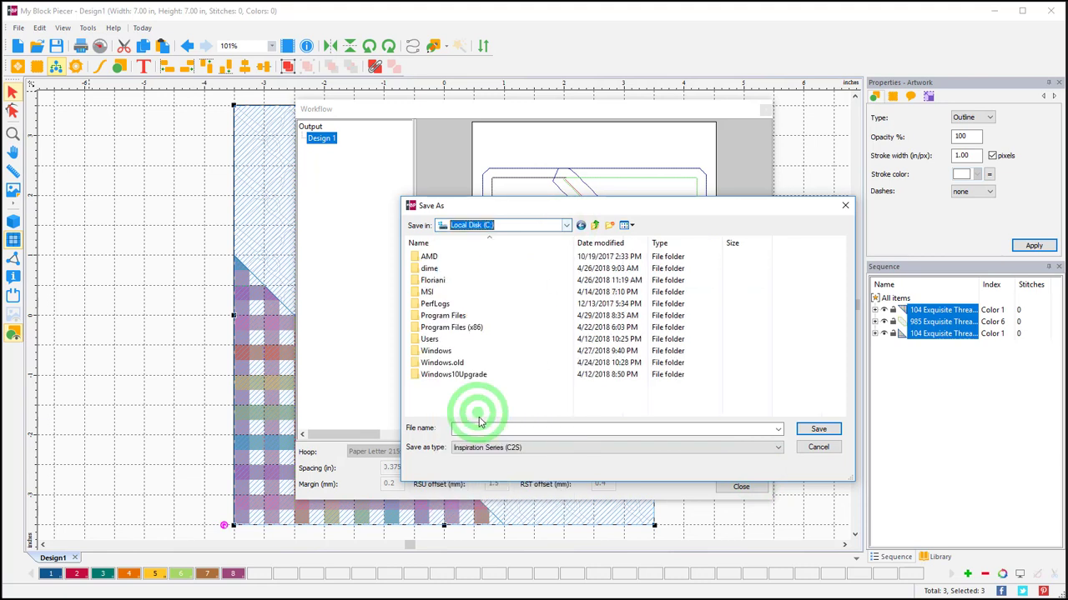
double_click(429, 268)
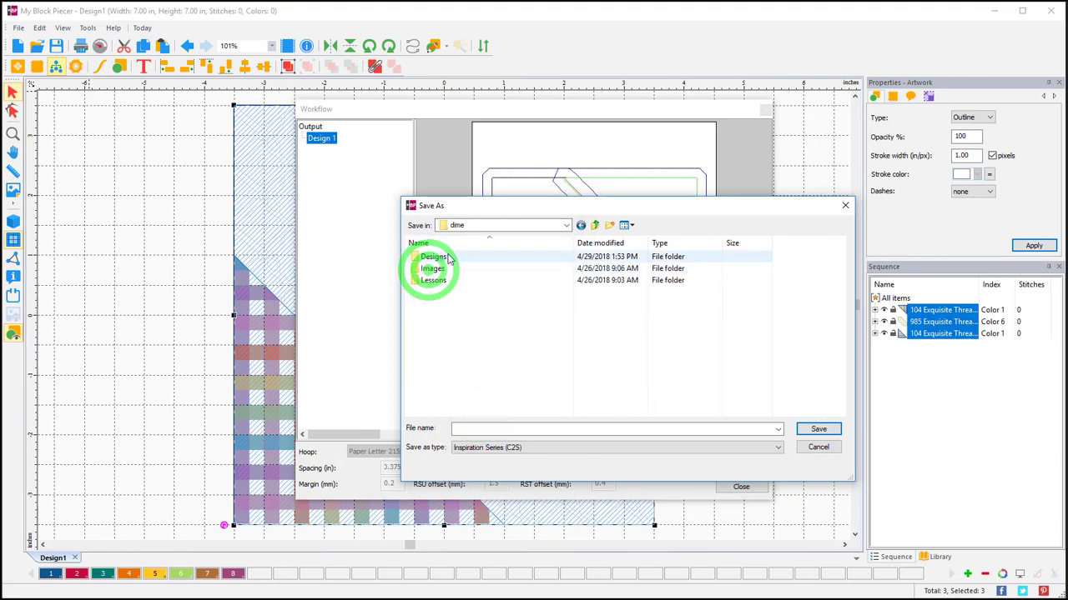
double_click(439, 256)
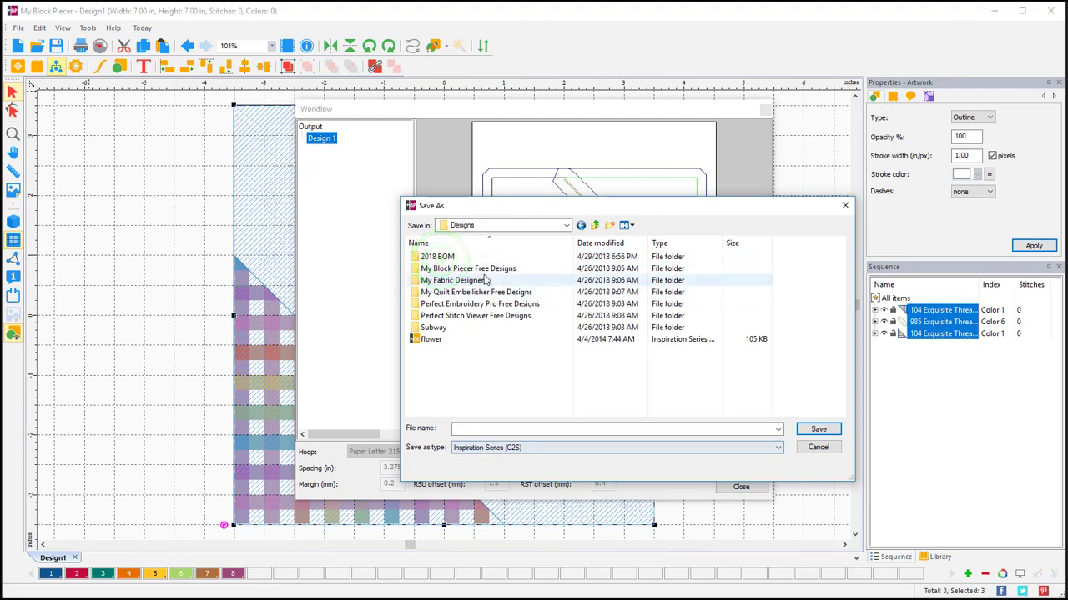
double_click(422, 260)
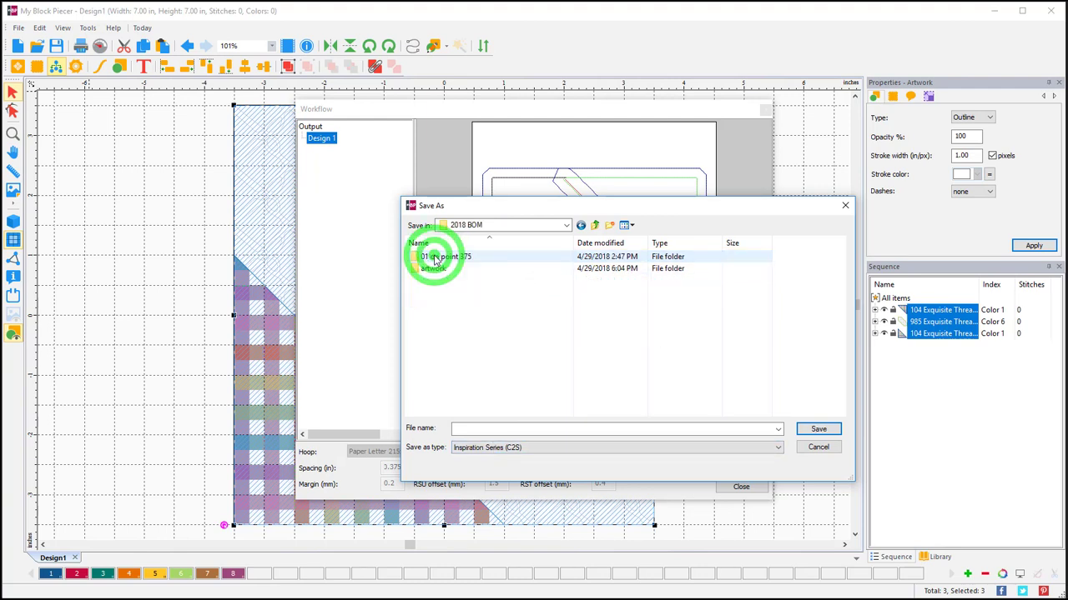
click(460, 427)
text(02 Signature 375)
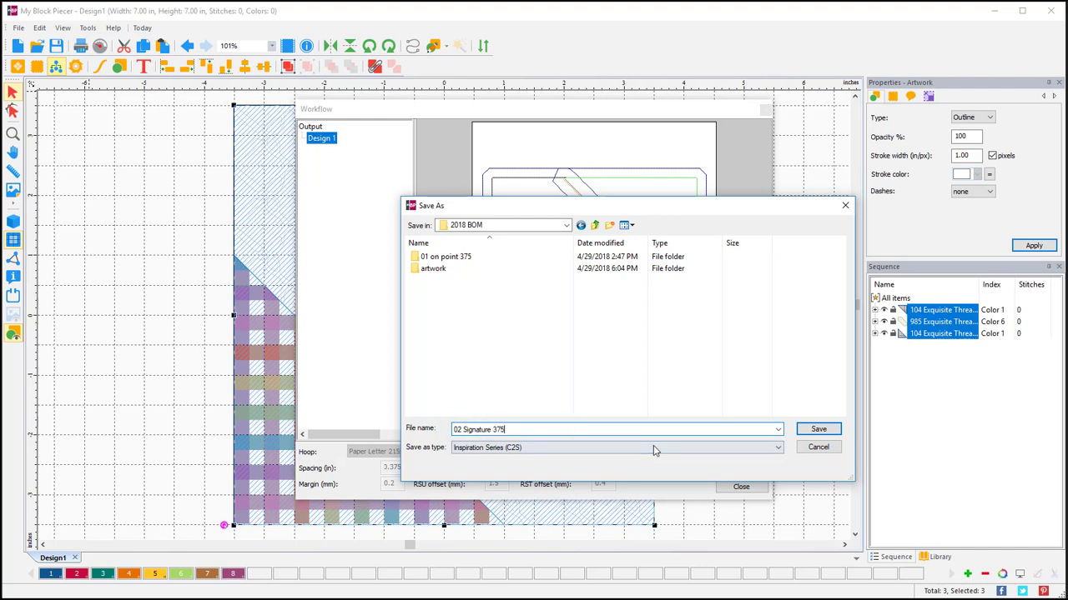
click(817, 429)
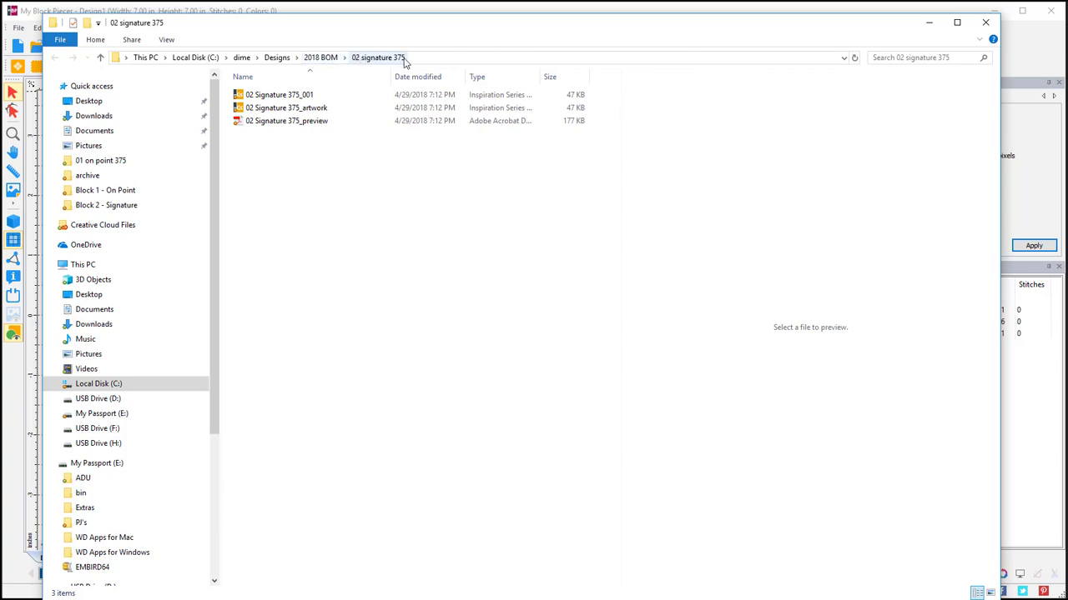
Examine the saved stitch file, the artwork file and all pages of the preview PDF in the 02 signature 375 folder
click(278, 95)
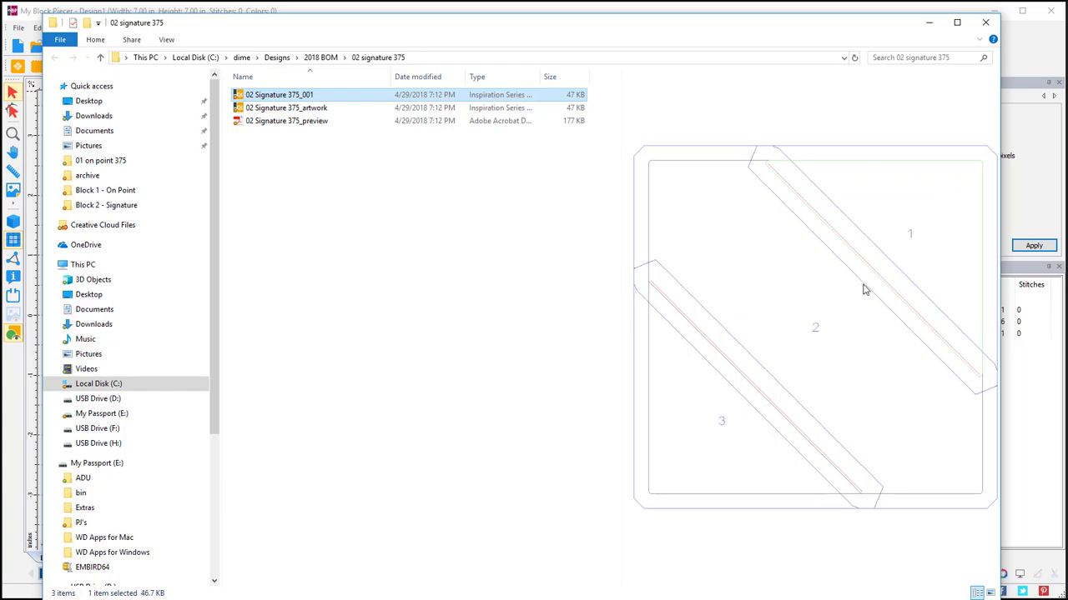
click(289, 109)
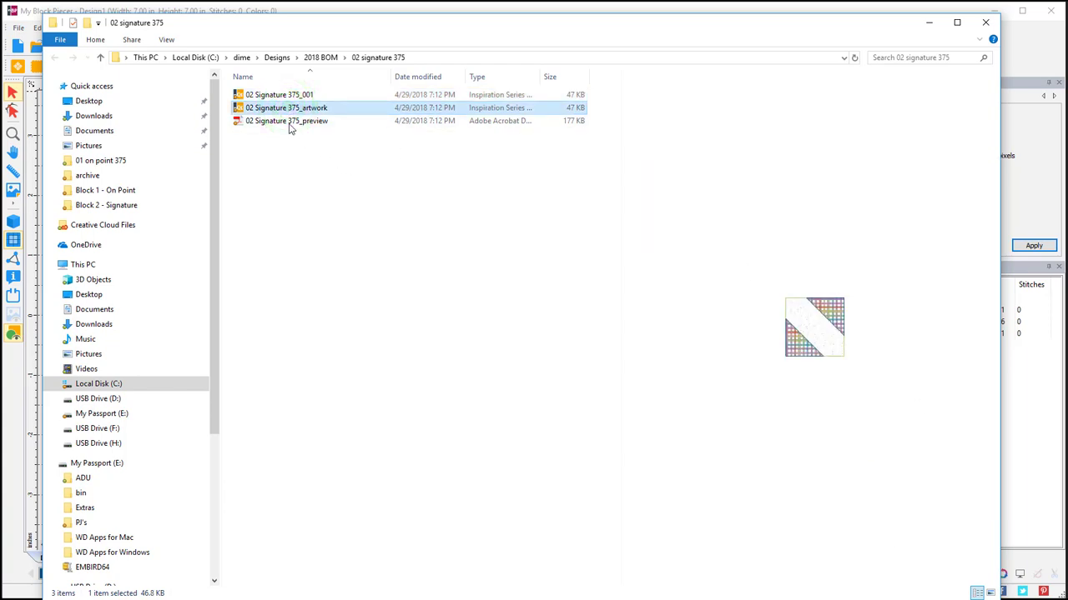
click(288, 122)
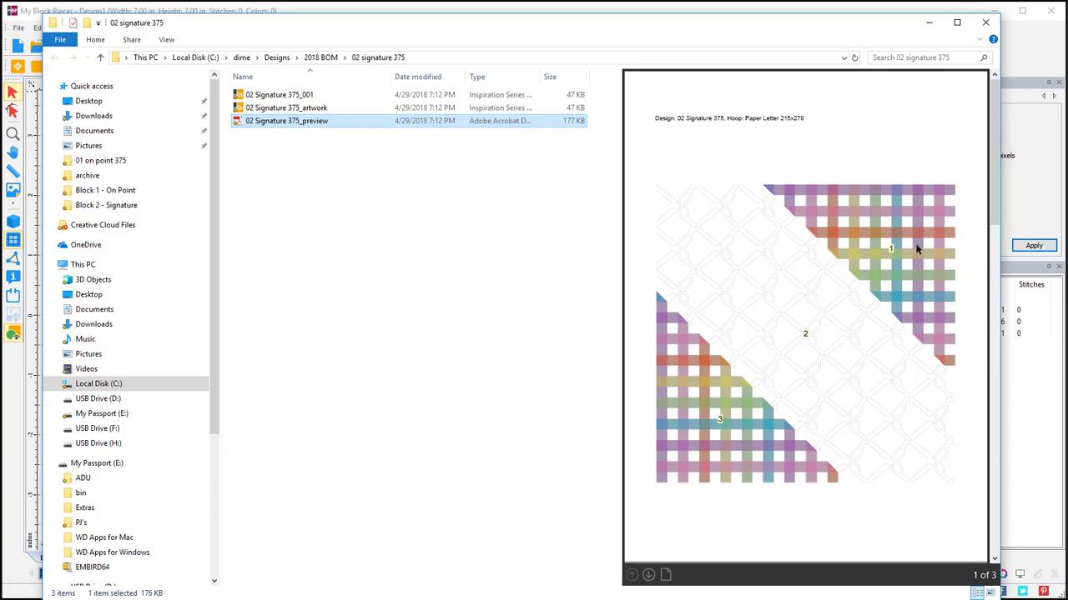
drag(994, 148, 994, 298)
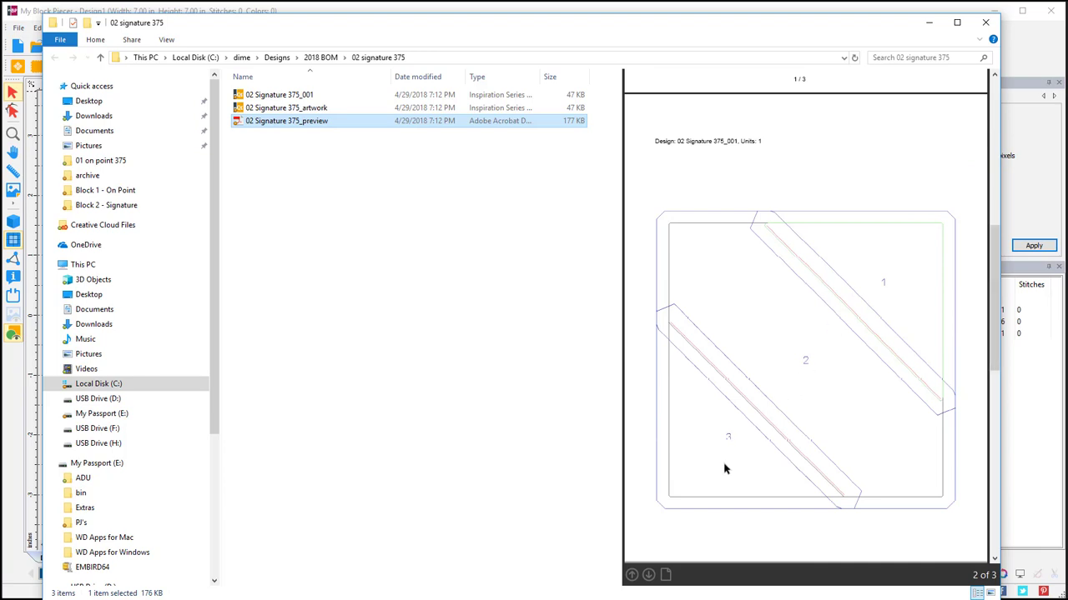
drag(996, 267, 904, 389)
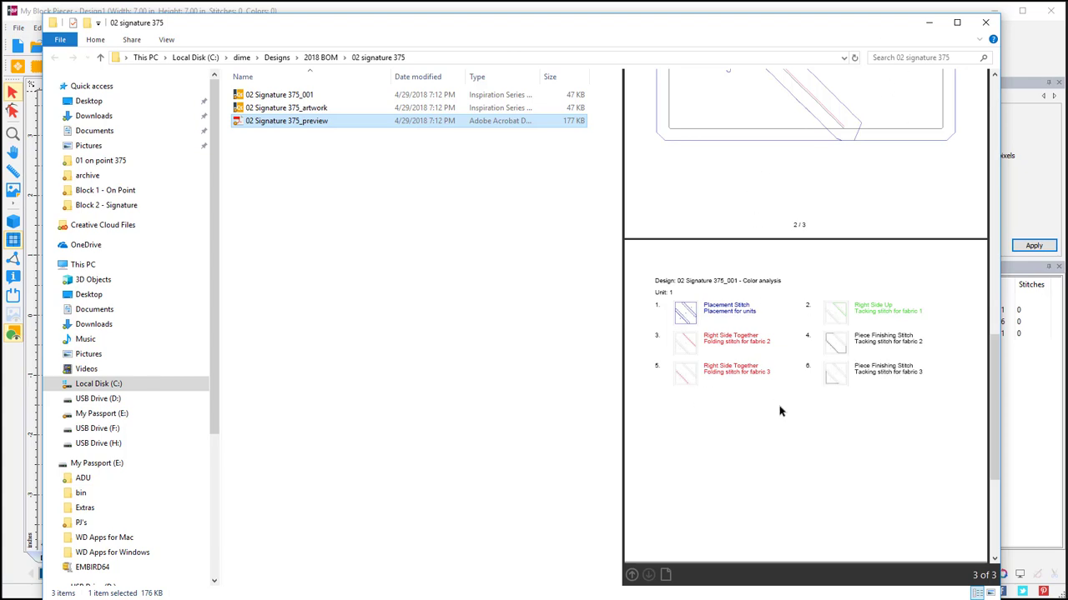
scroll(786, 346, up, 10)
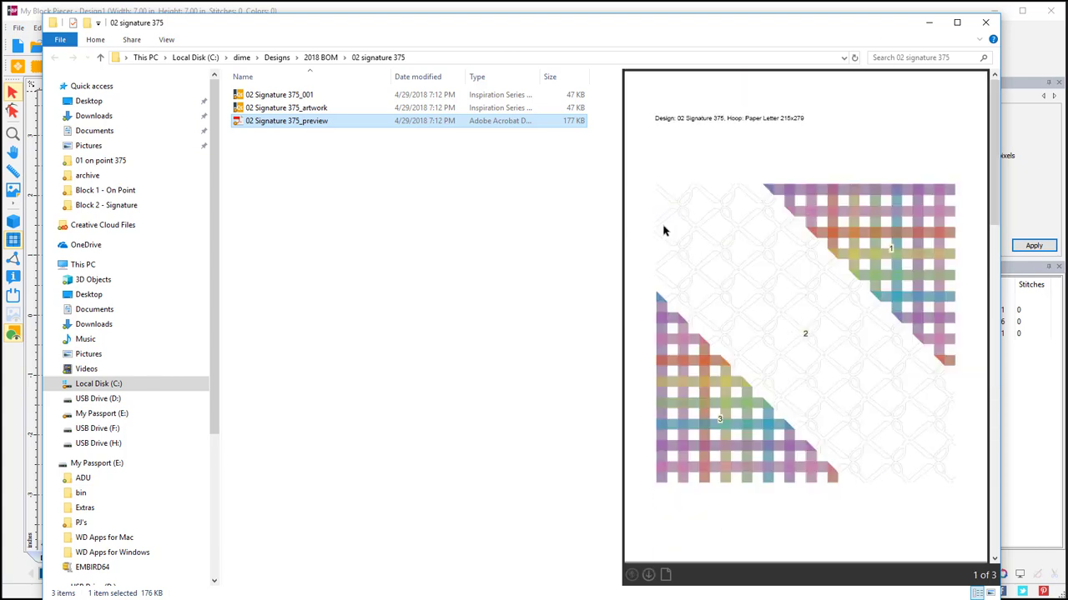
Switch back to My Block Piecer and close the Workflow dialog
drag(187, 30, 691, 48)
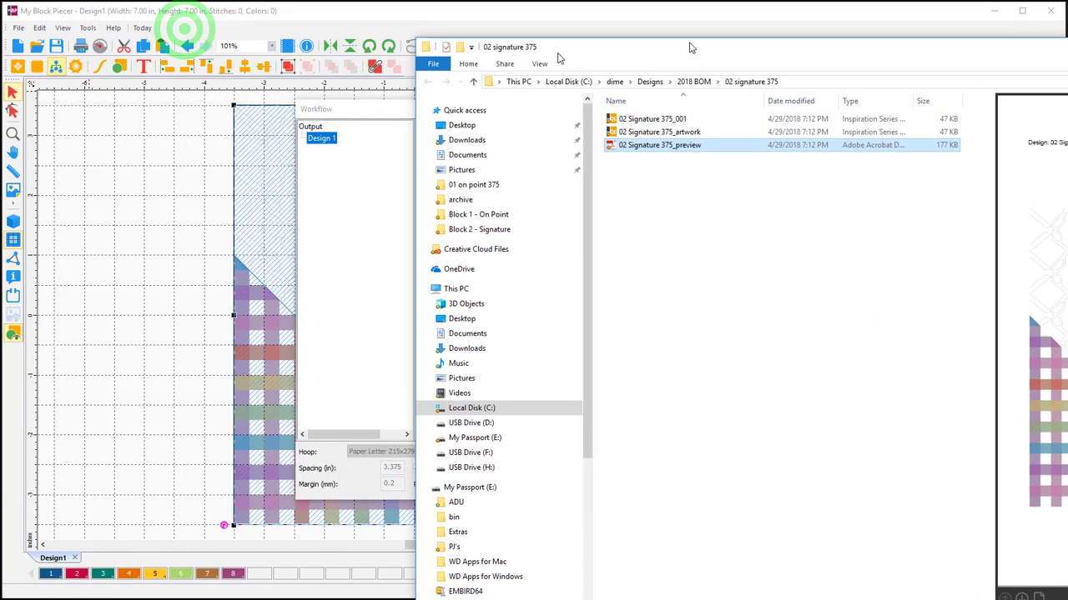
click(189, 18)
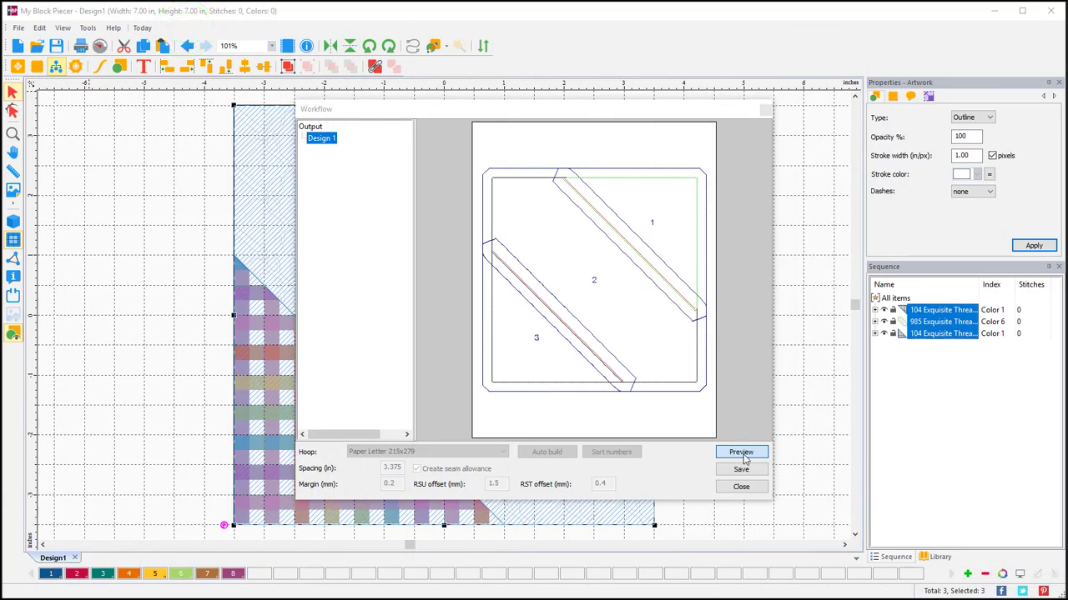
click(740, 486)
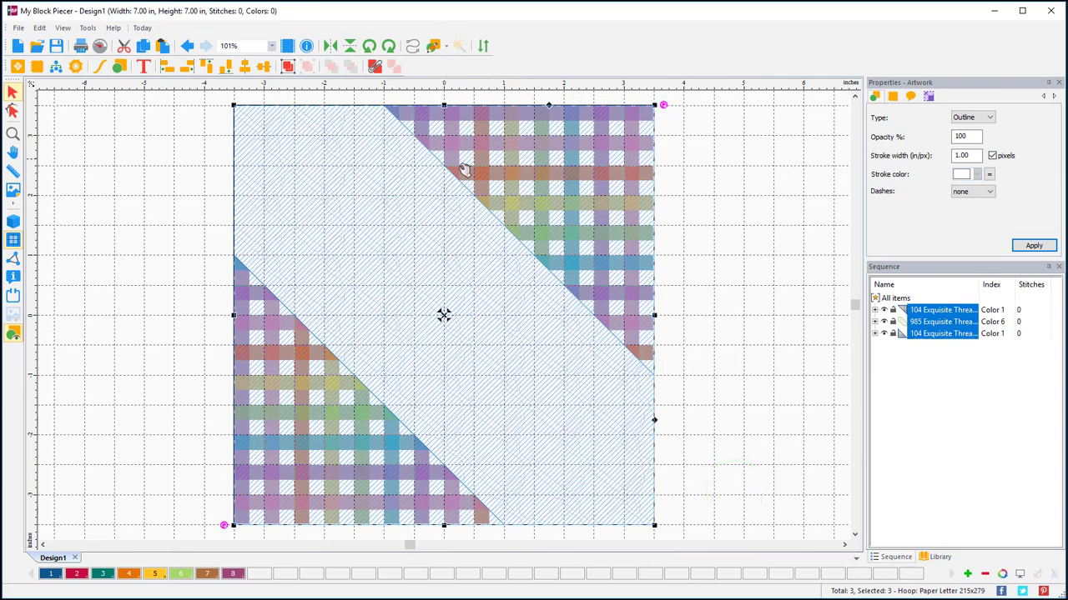
Open the Cutter for the block, keep the Paper Letter 215x279 hoop, apply a 0.375 in seam allowance and preview the white scissors frame
click(77, 68)
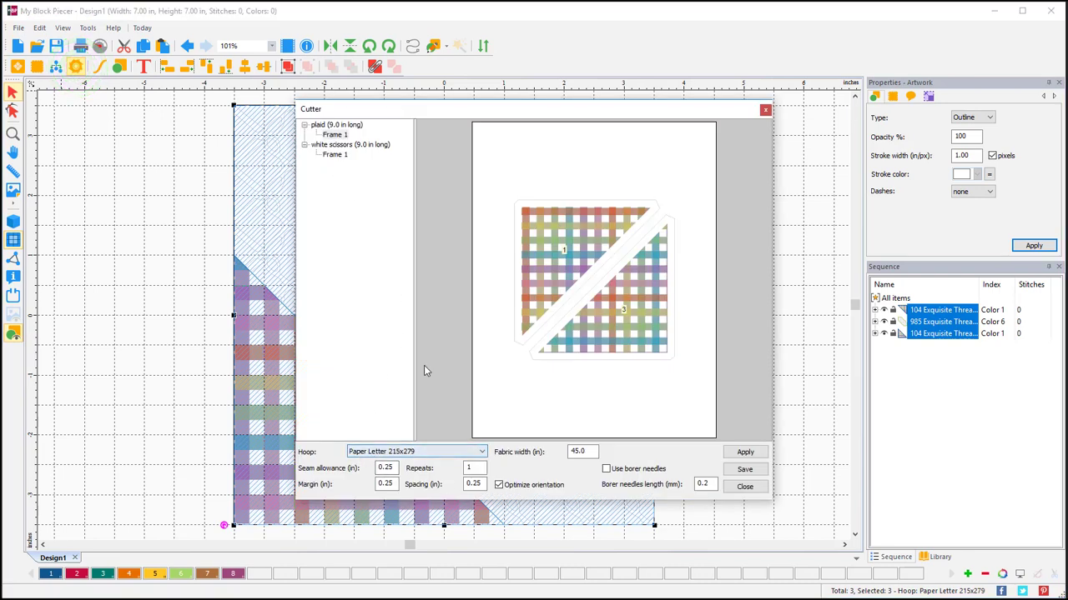
click(472, 457)
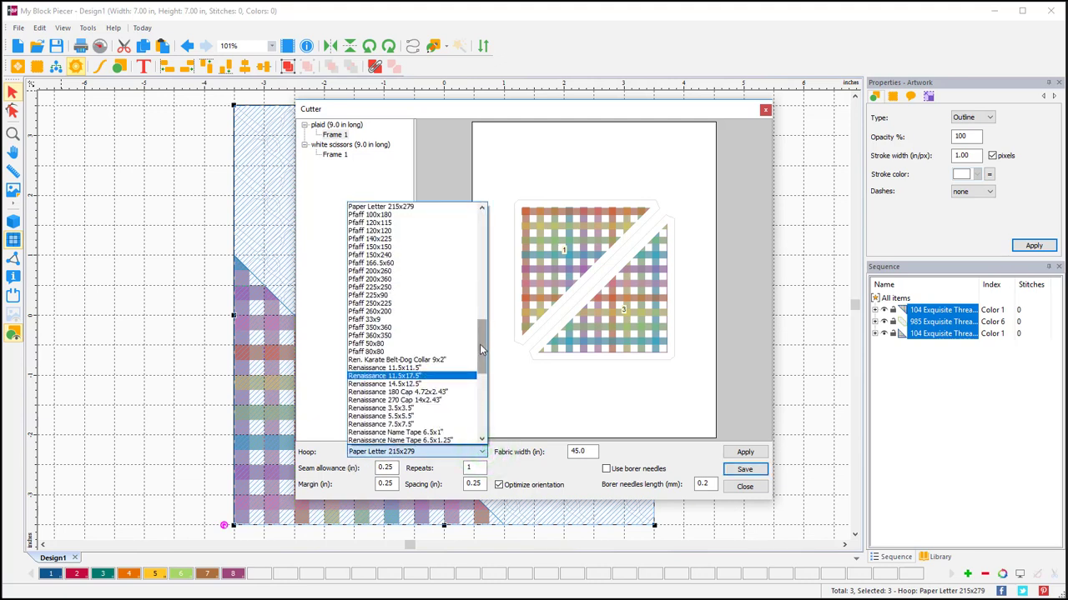
scroll(484, 357, up, 3)
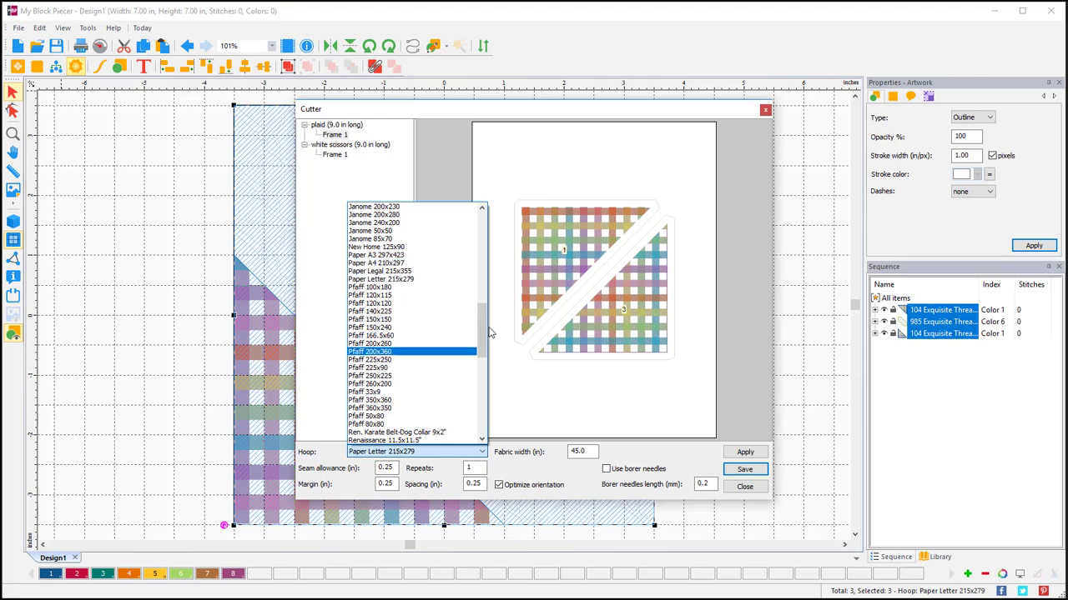
click(484, 451)
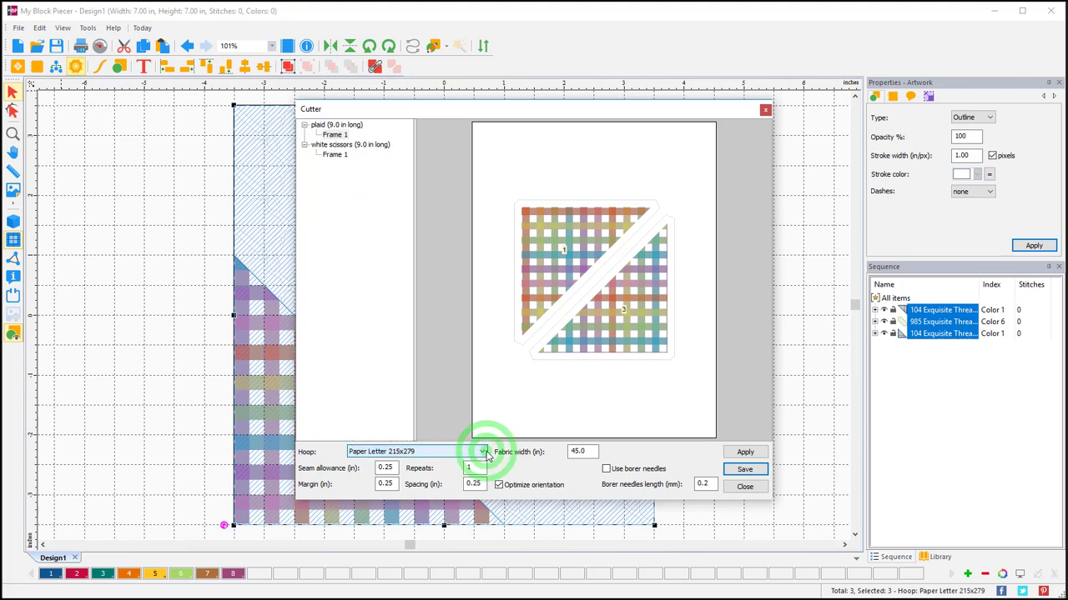
double_click(386, 467)
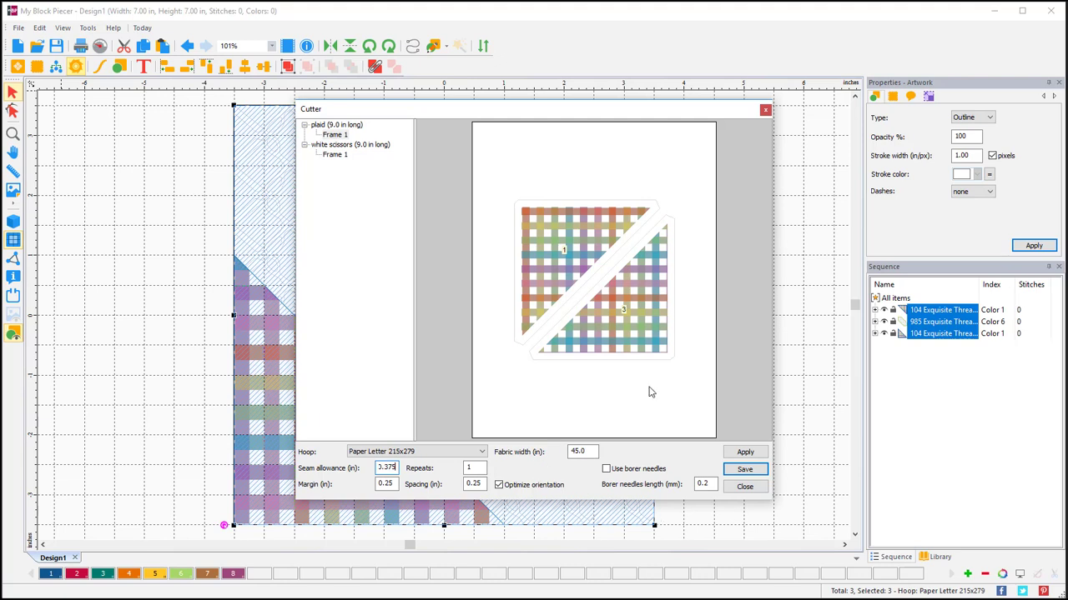
click(745, 452)
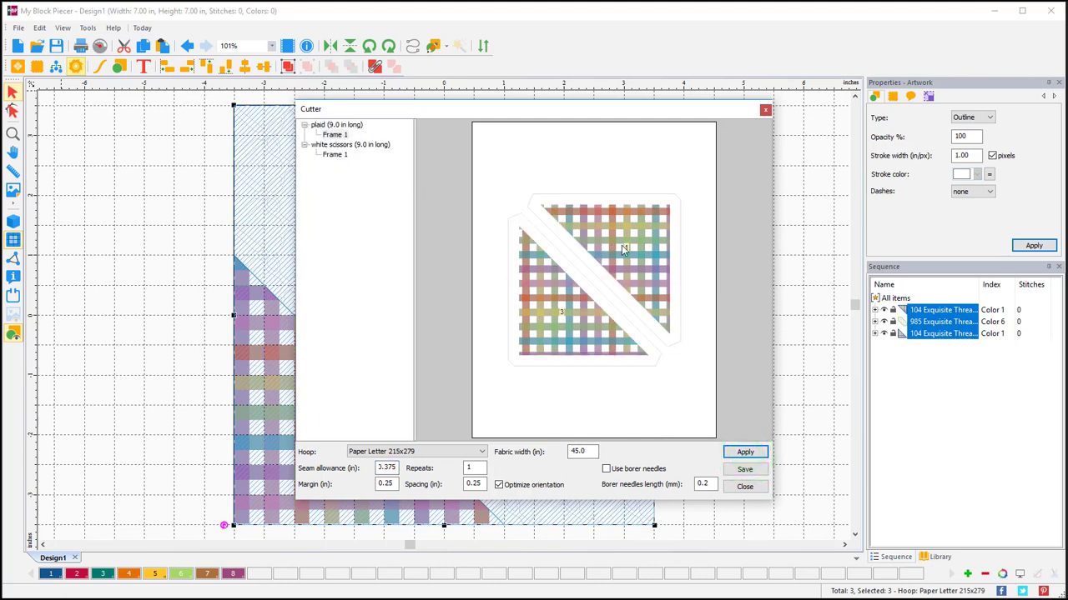
click(335, 154)
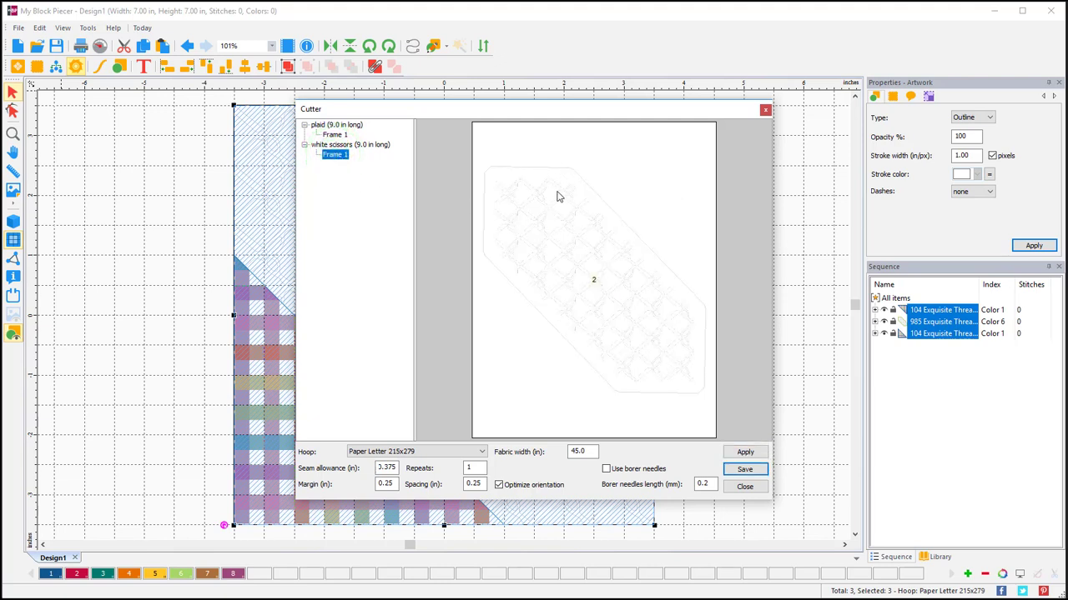
Save the cutting layout as an Adobe PDF named "cut files" in the 02 signature 375 folder
click(753, 469)
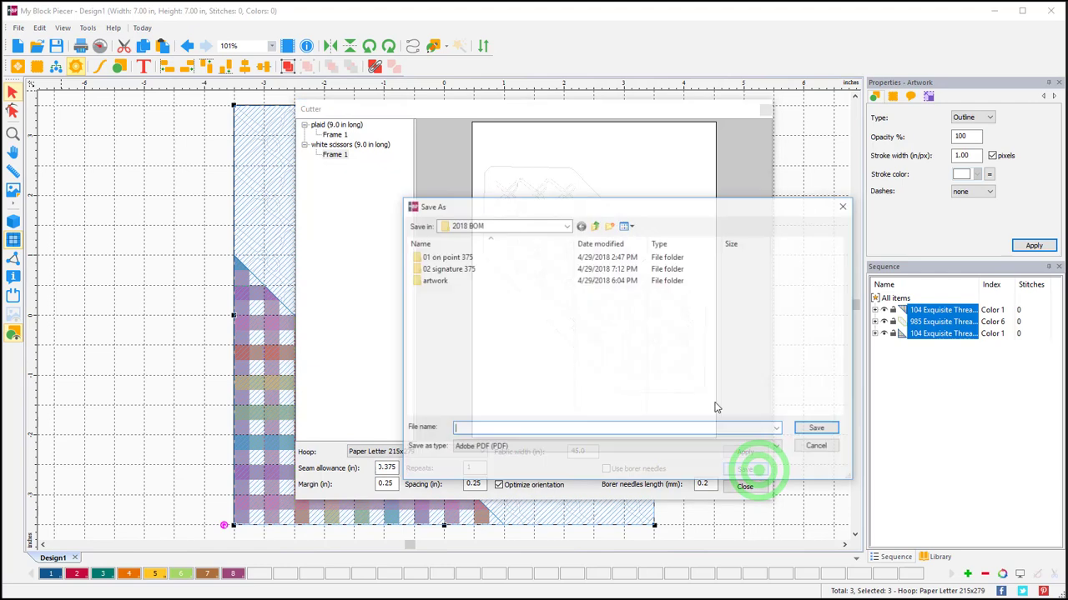
double_click(469, 274)
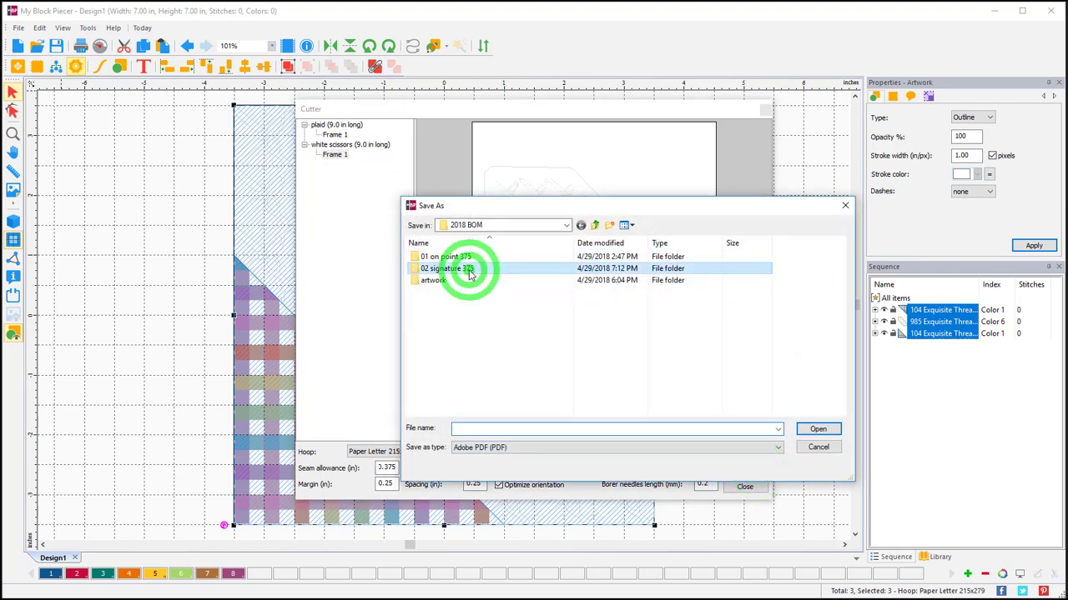
click(477, 428)
text(cut files)
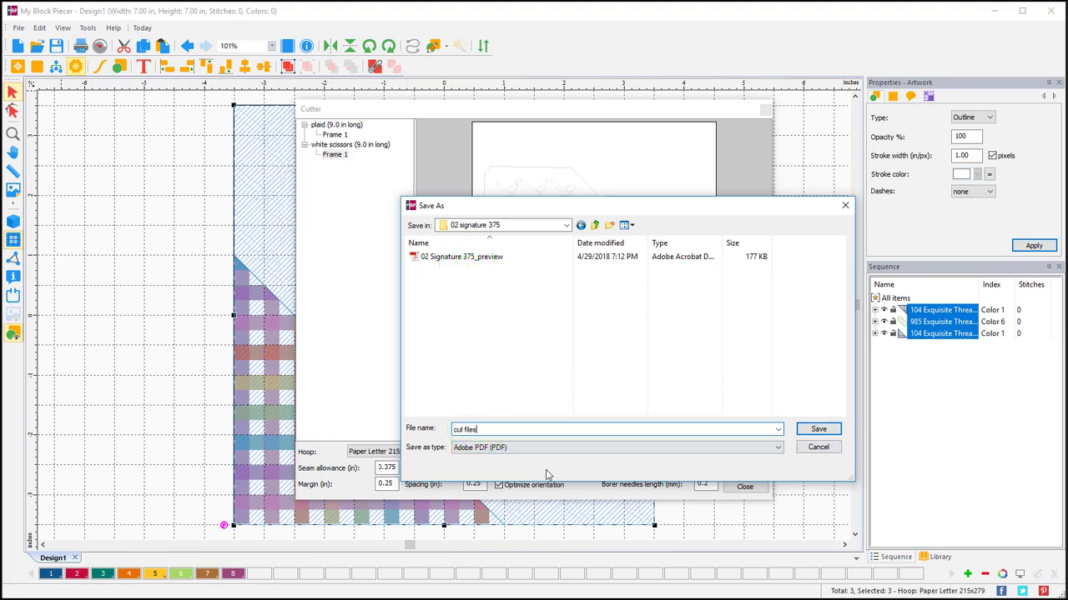
click(817, 429)
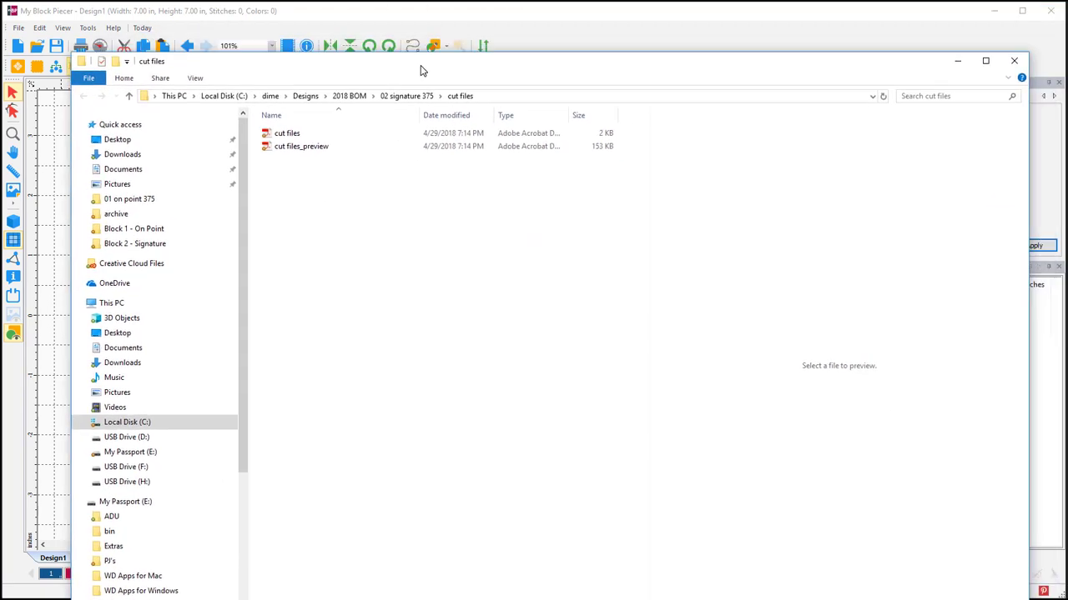
Examine the piece outlines in the cut files PDF and the block and fabric pages in the cut files_preview PDF
click(277, 123)
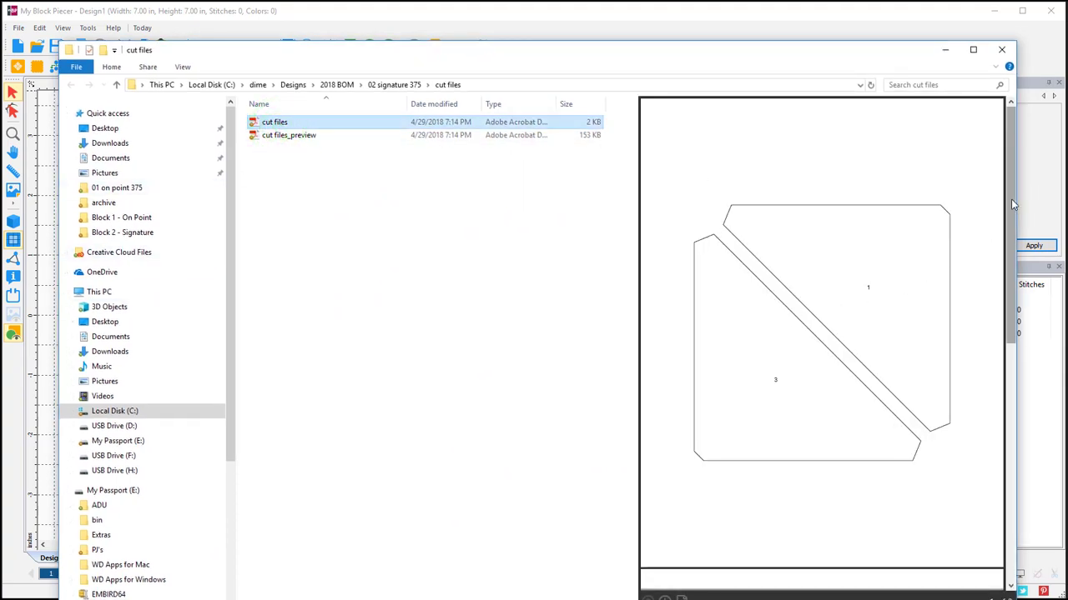
drag(764, 60, 87, 21)
drag(334, 260, 331, 479)
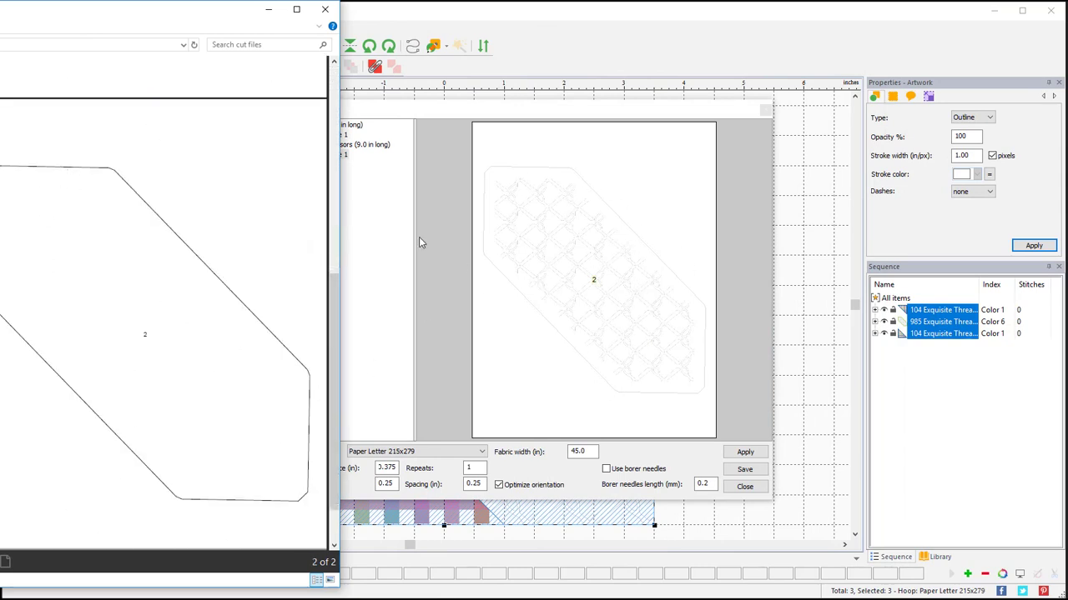
drag(167, 10, 603, 19)
click(298, 101)
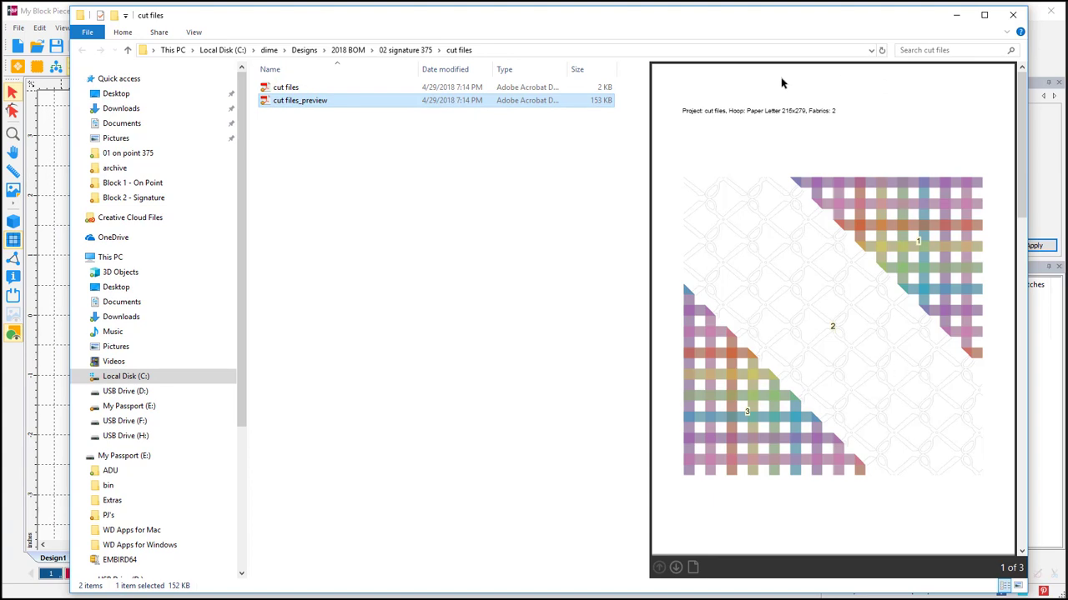
drag(1021, 155, 999, 414)
scroll(998, 409, up, 5)
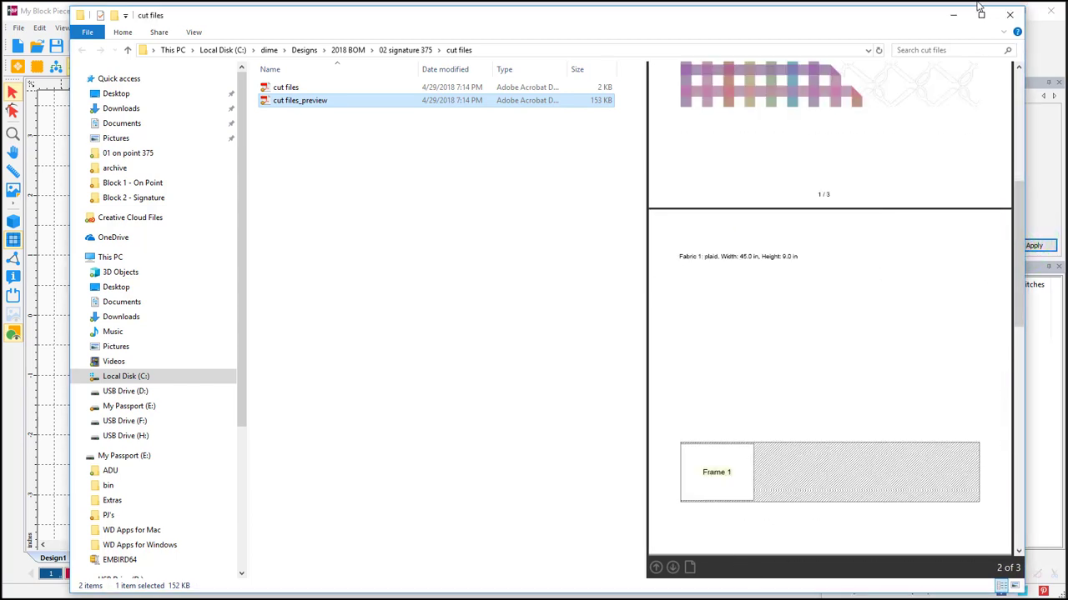
click(757, 24)
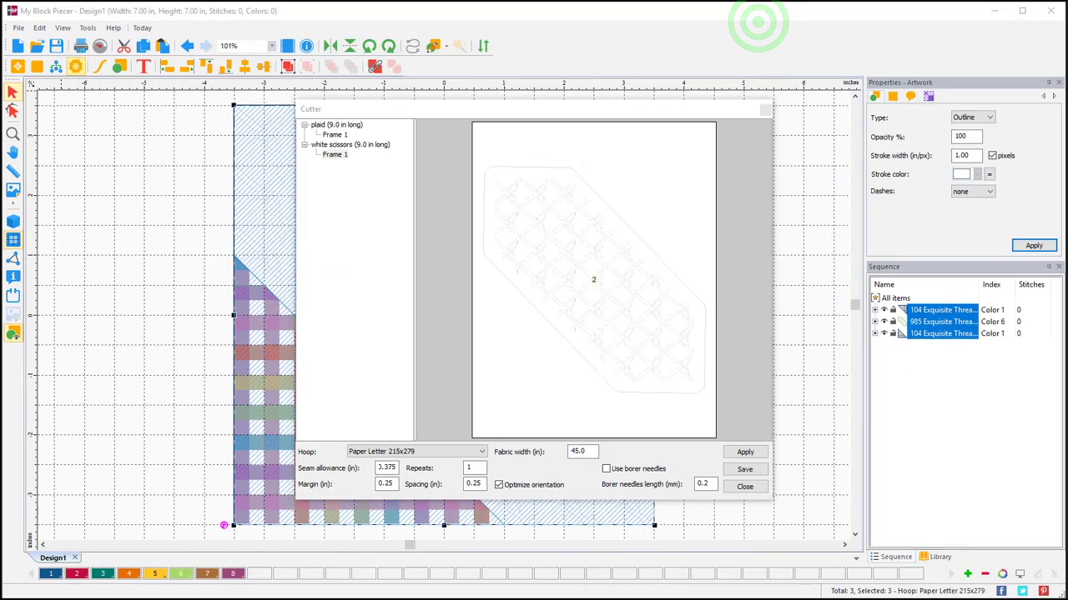
Close the Cutter dialog, switch to My Quilt Embellisher and create a new blank design
click(745, 486)
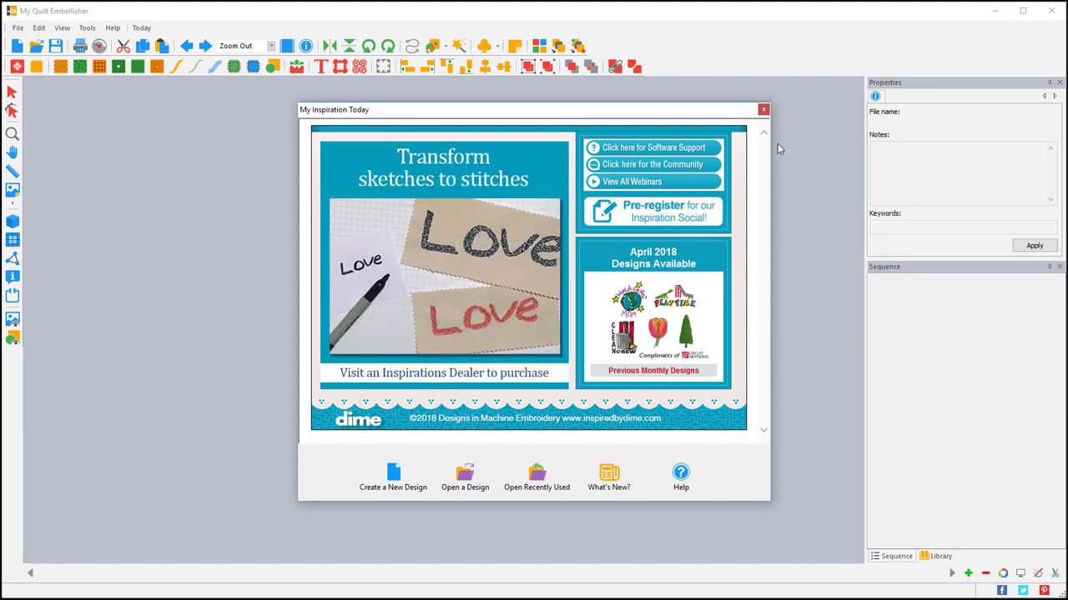
click(764, 110)
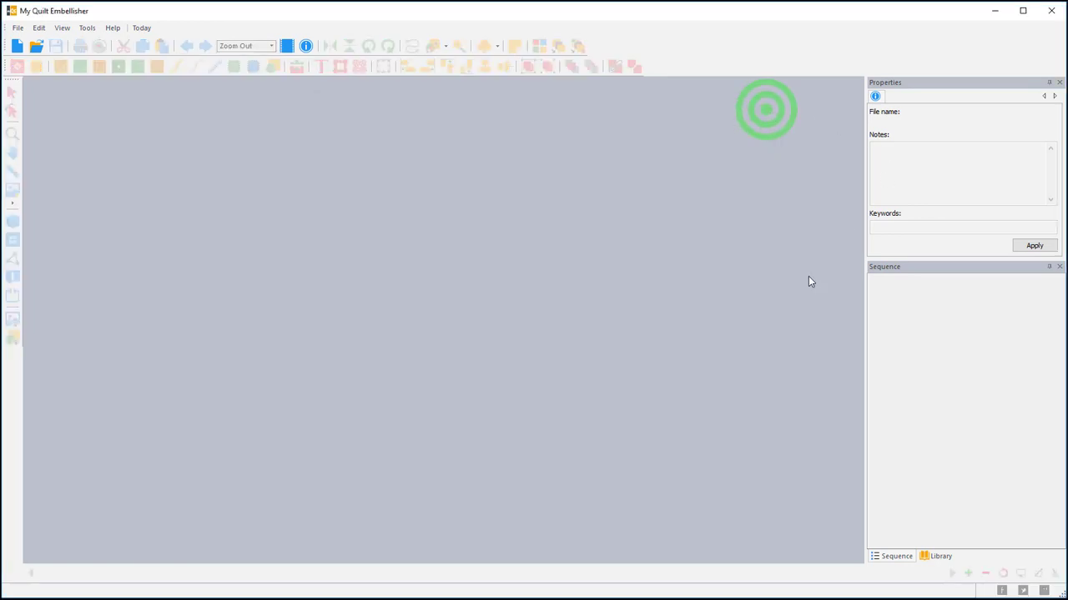
click(17, 46)
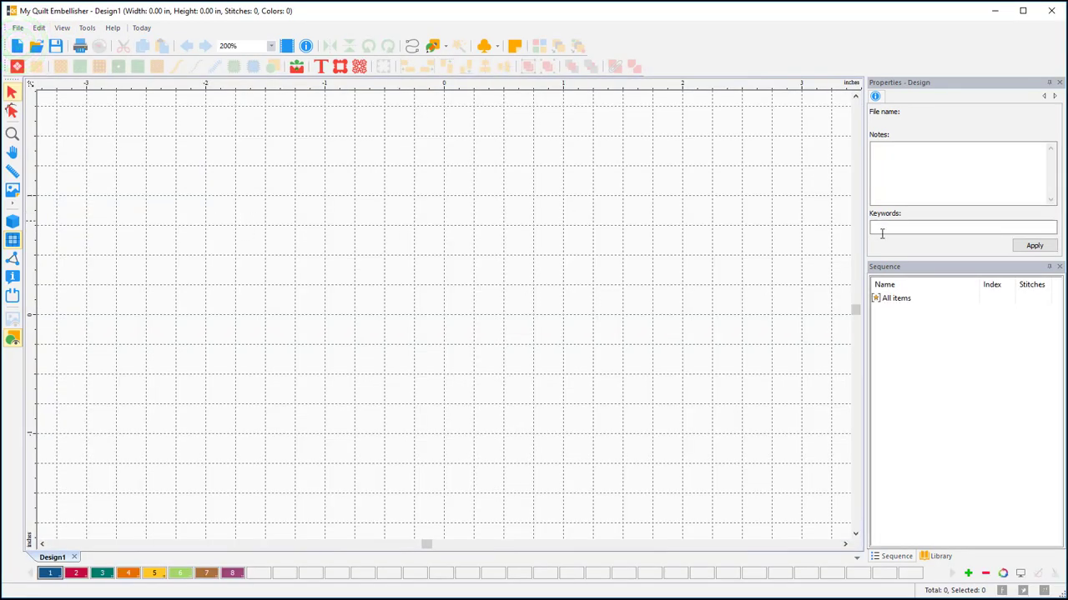
click(881, 234)
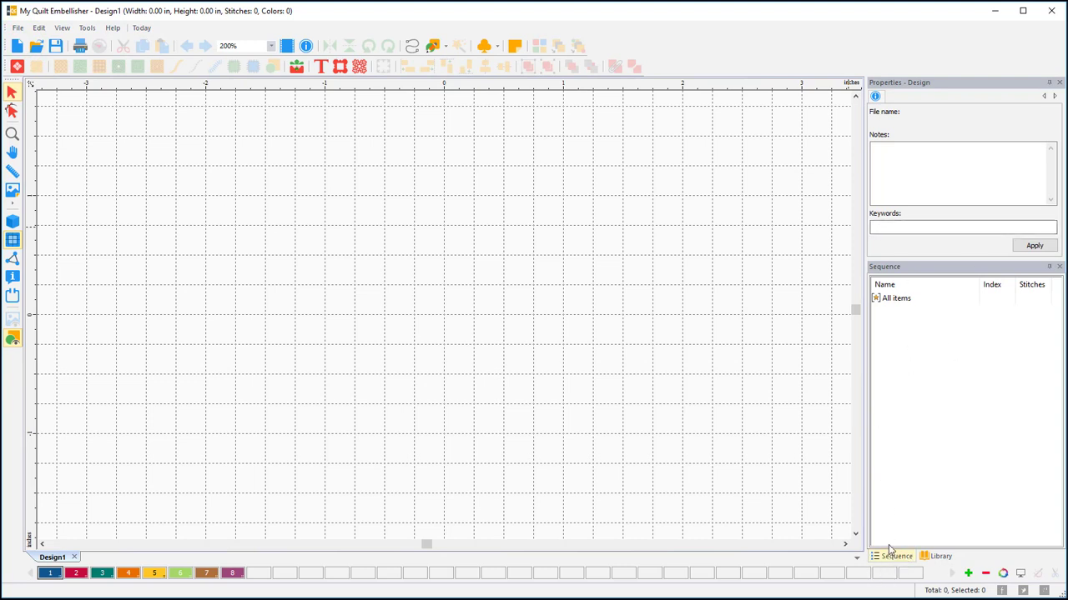
Refresh the Designs library and display the contents of the 02 signature 375 folder under 2018 BOM
click(941, 557)
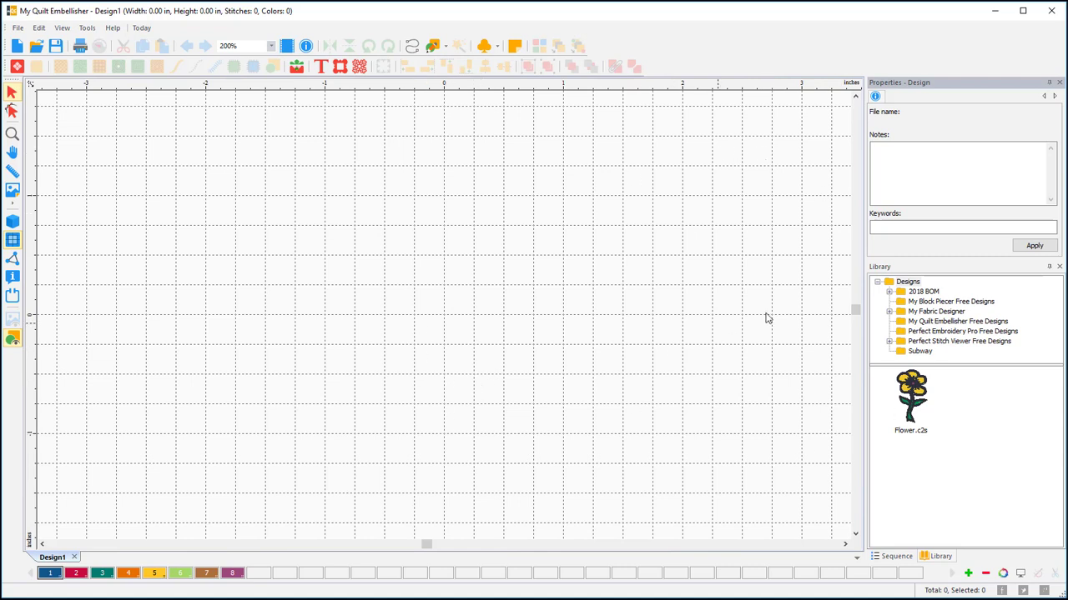
click(889, 292)
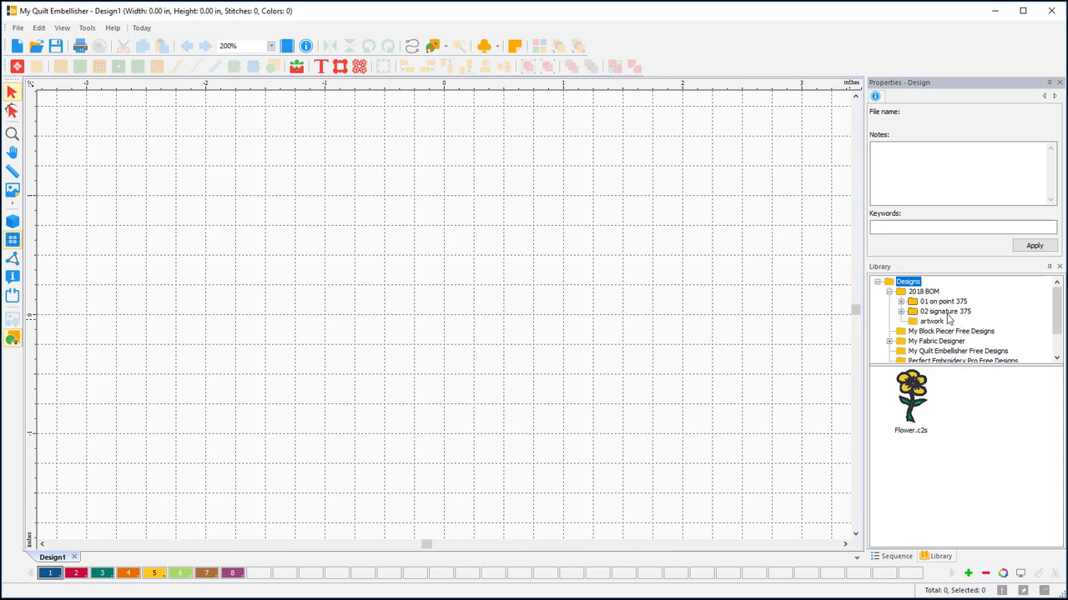
click(909, 284)
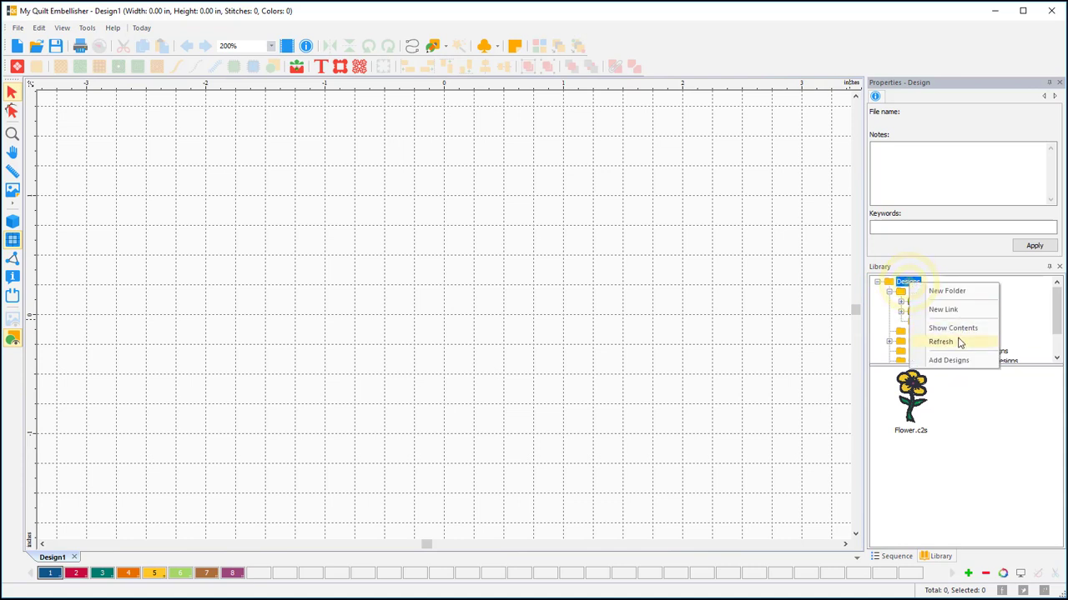
click(934, 343)
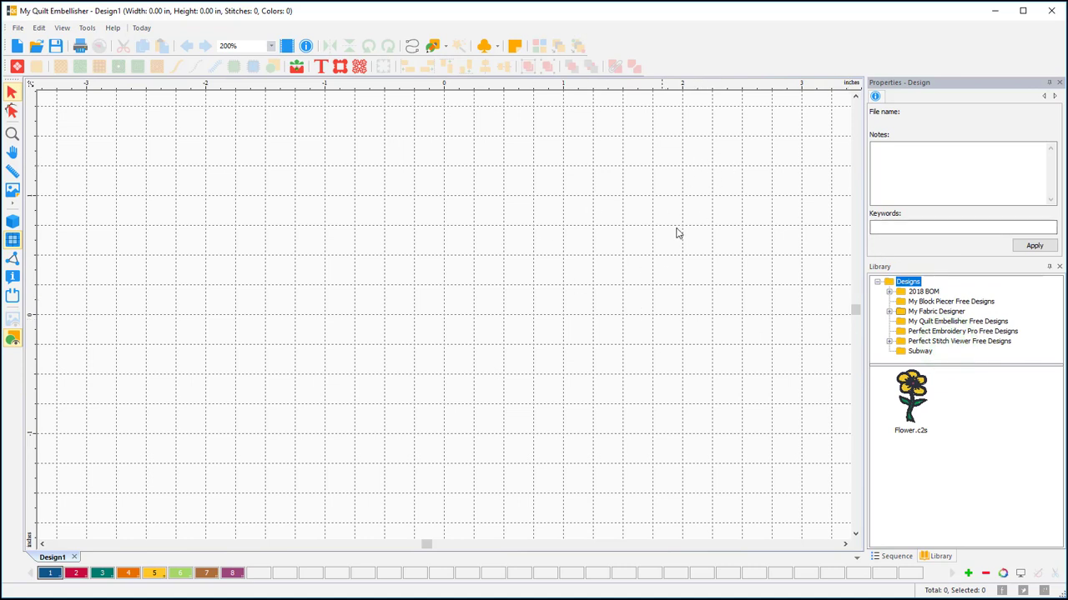
click(889, 292)
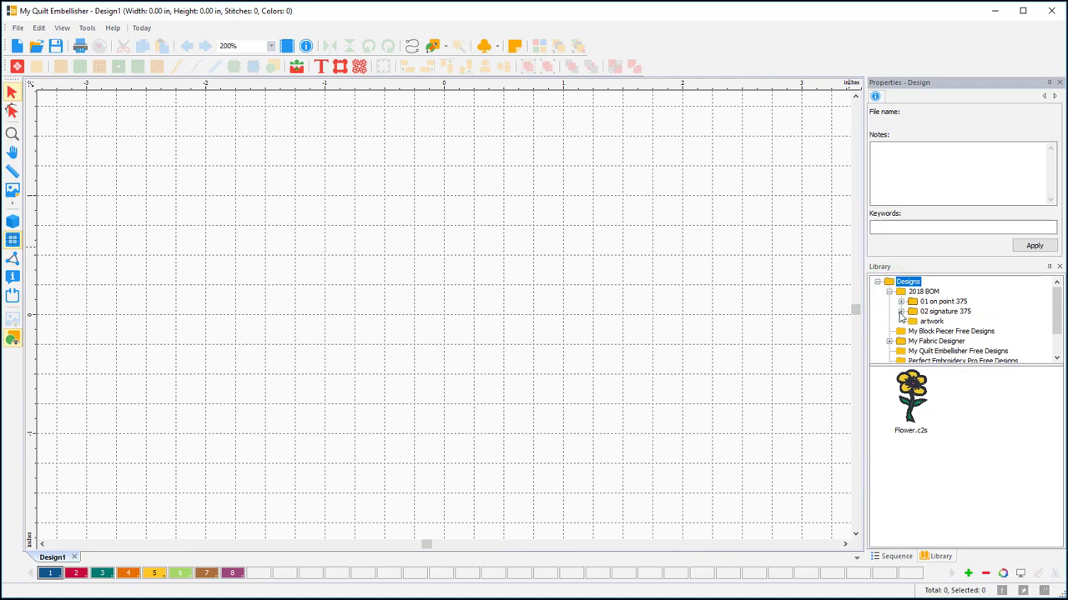
click(901, 312)
click(949, 312)
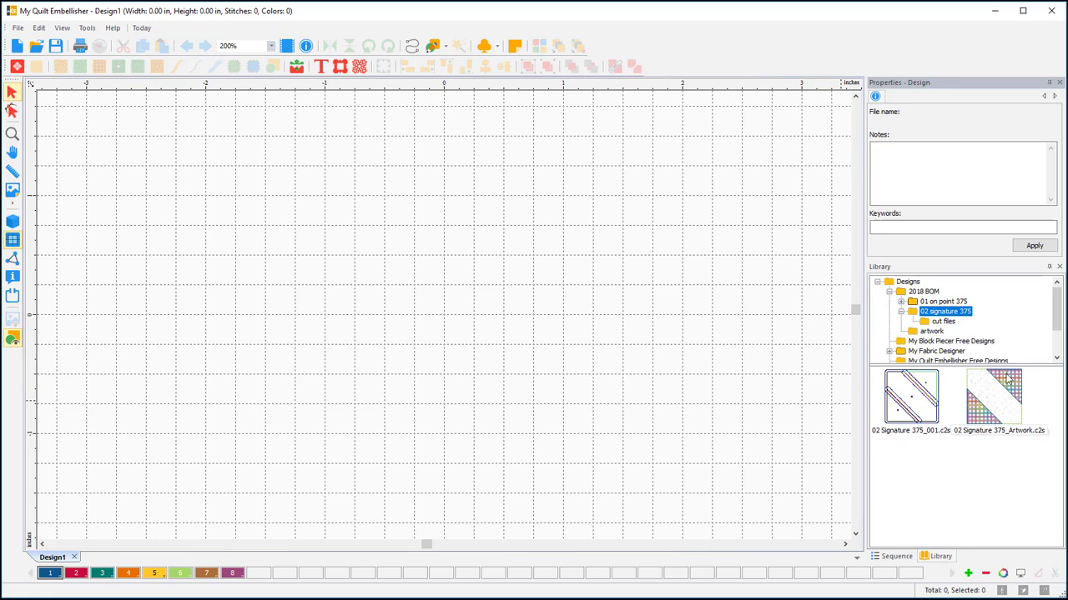
Place 02 Signature 375_Artwork.c2s from the library in the design, center the ruler origin on it and deselect it
drag(1008, 385, 412, 305)
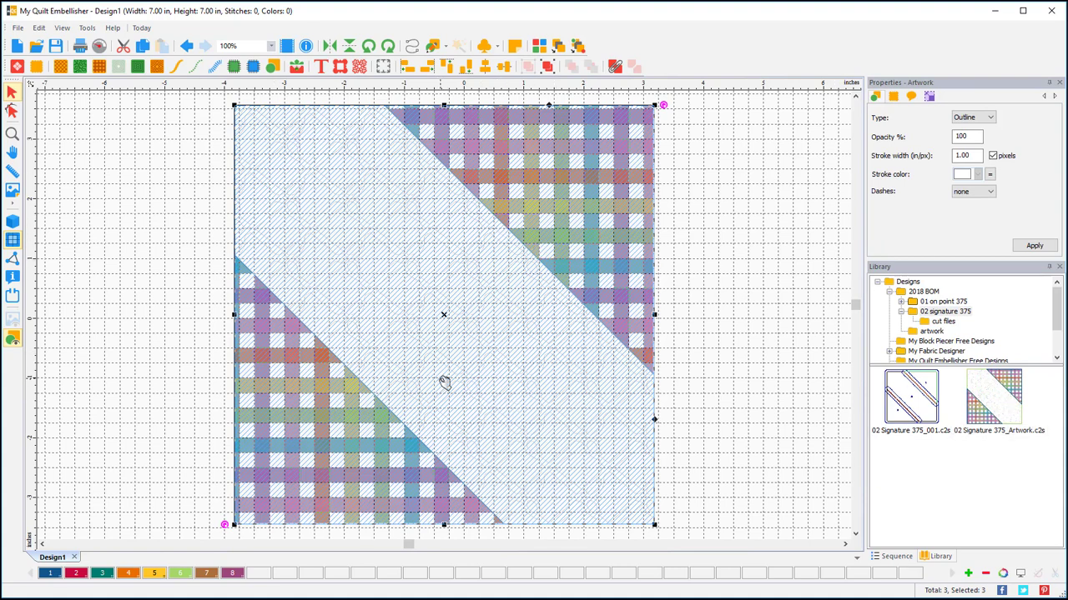
right_click(482, 87)
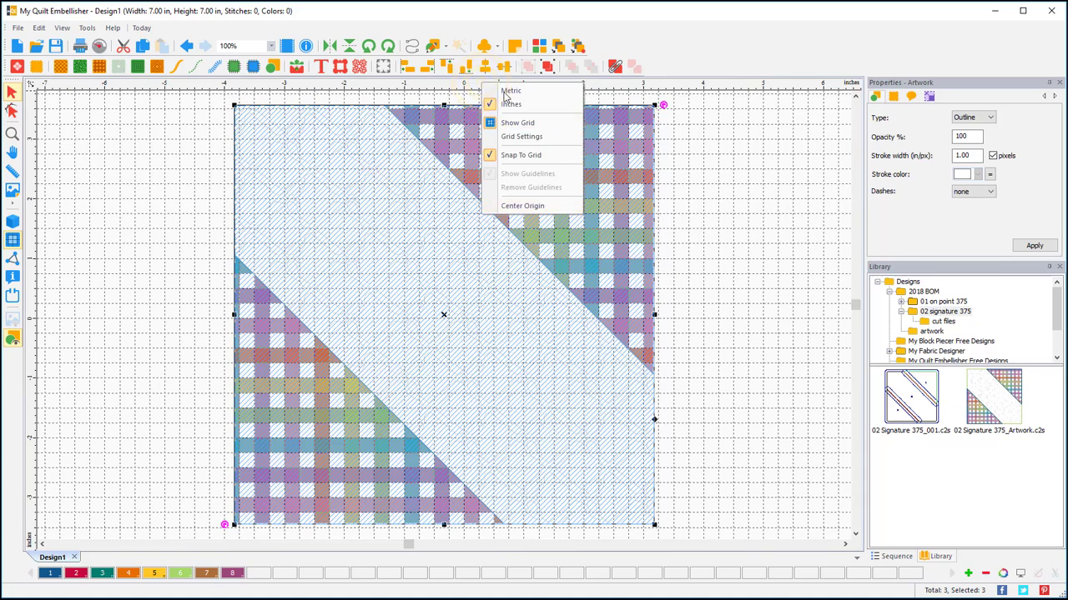
click(525, 213)
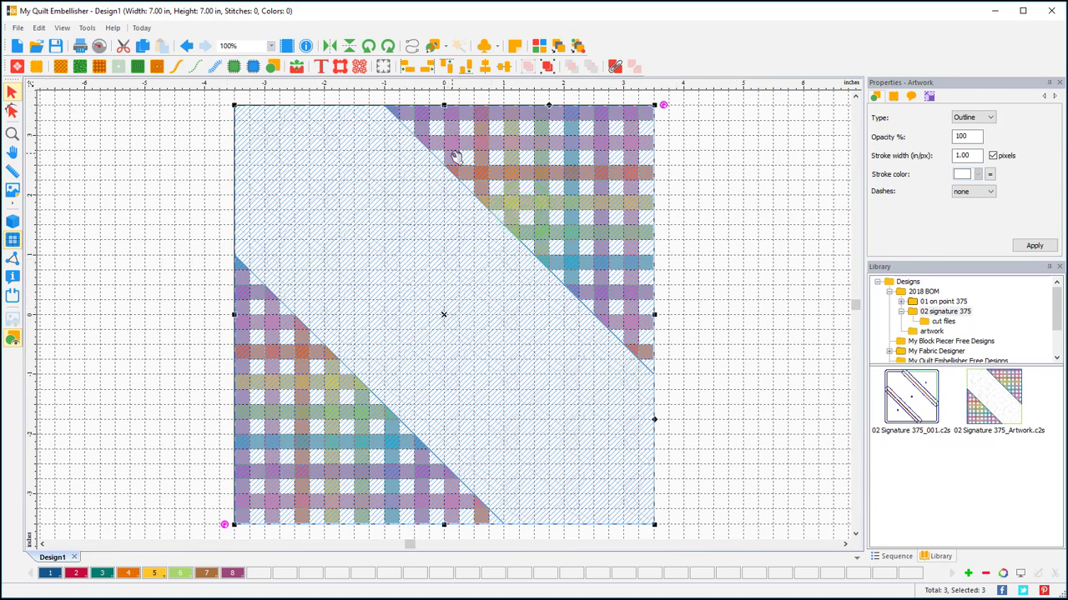
click(686, 174)
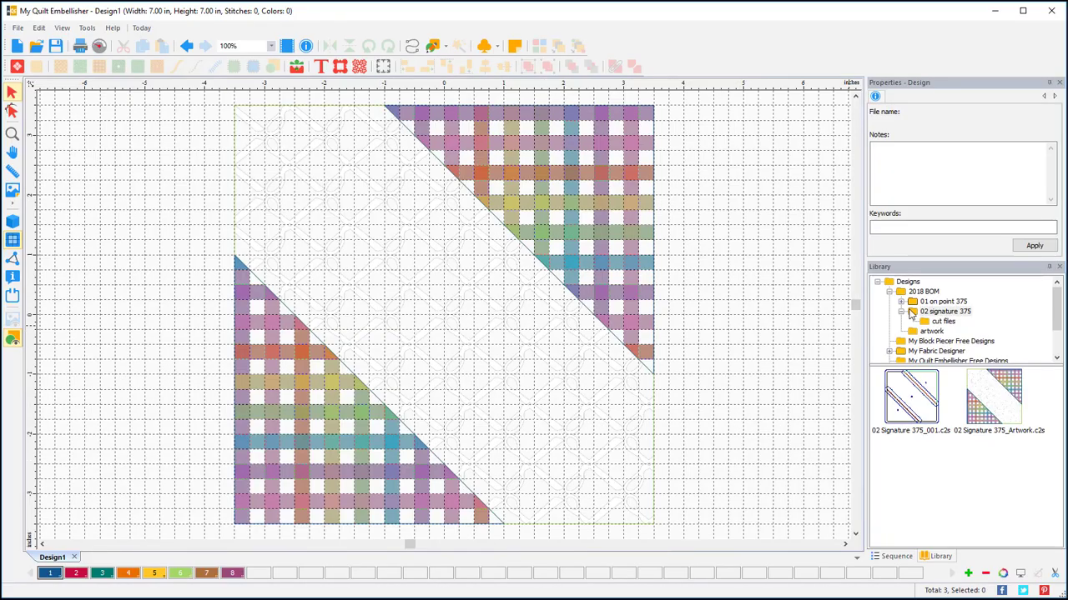
Ungroup the block artwork and select only its diagonal band
click(892, 556)
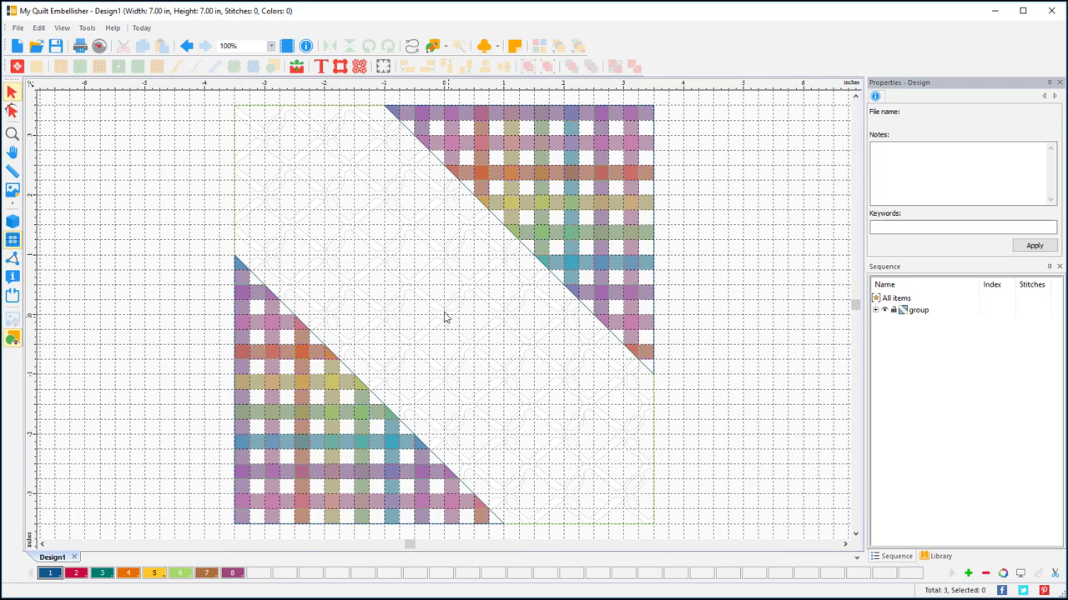
click(911, 312)
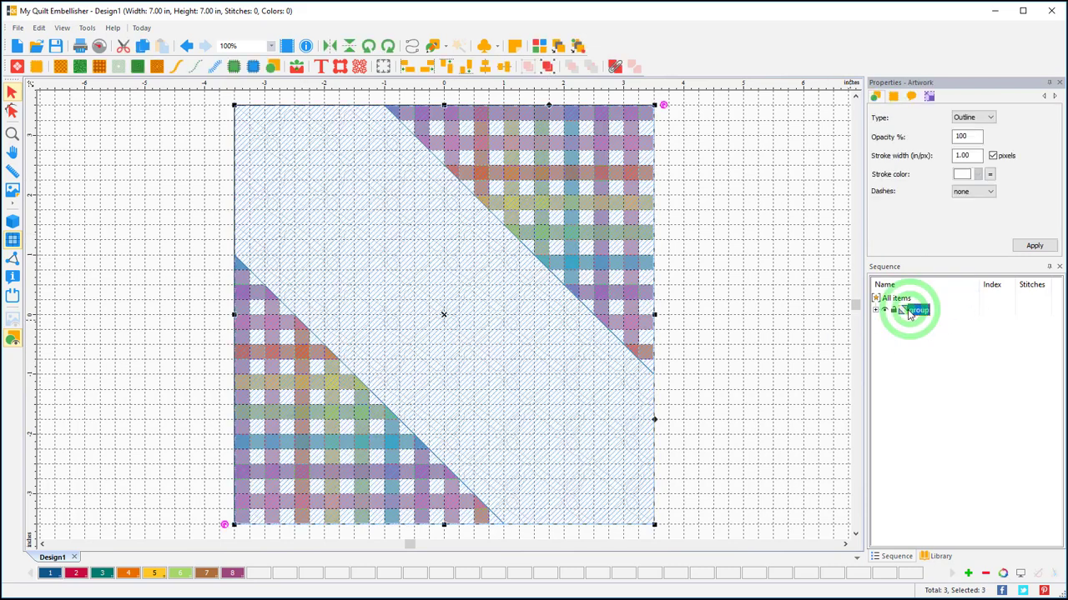
right_click(909, 313)
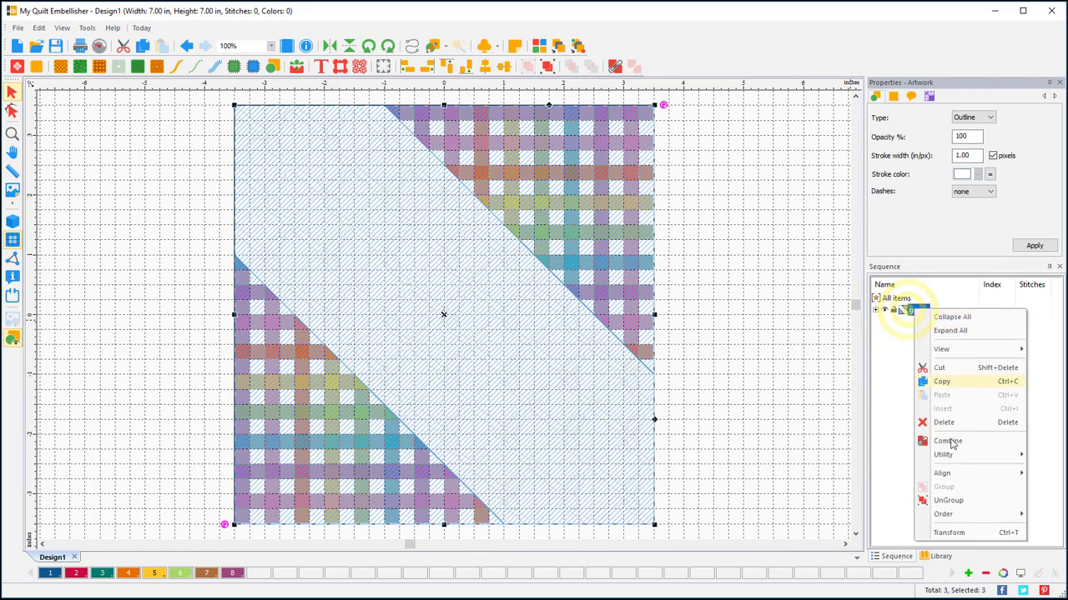
click(941, 499)
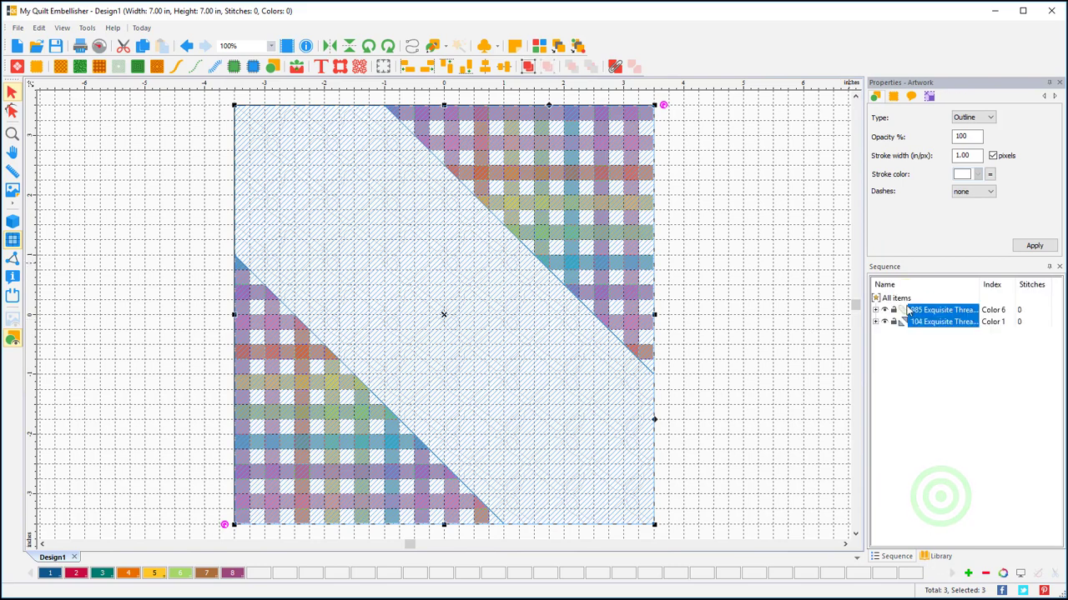
click(914, 310)
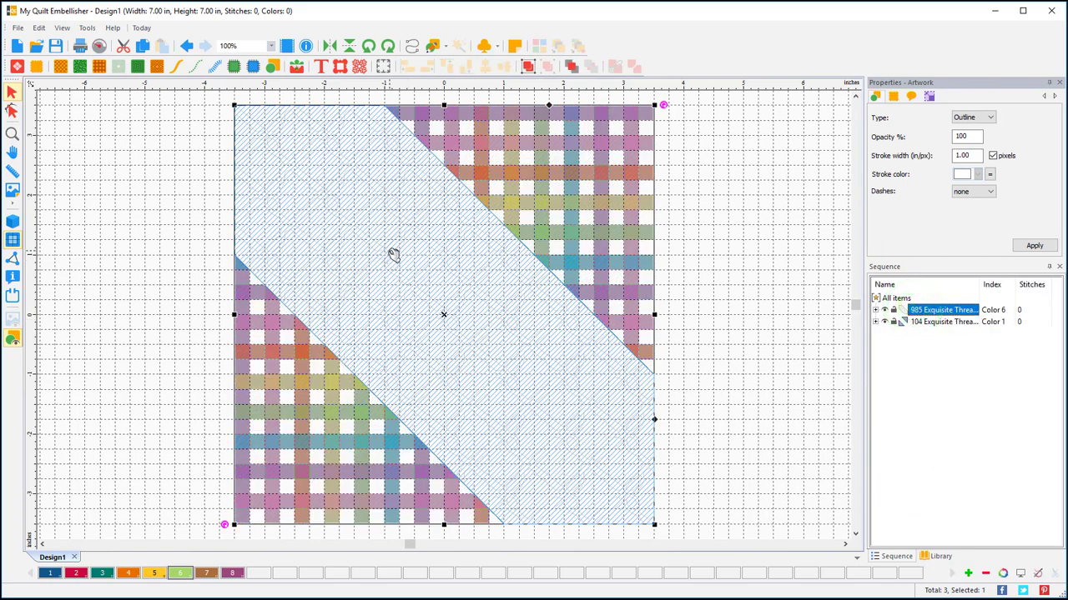
Convert the diagonal band to a Maze stippling fill with a 3.0 mm stitch length and 8.00 mm density
click(80, 68)
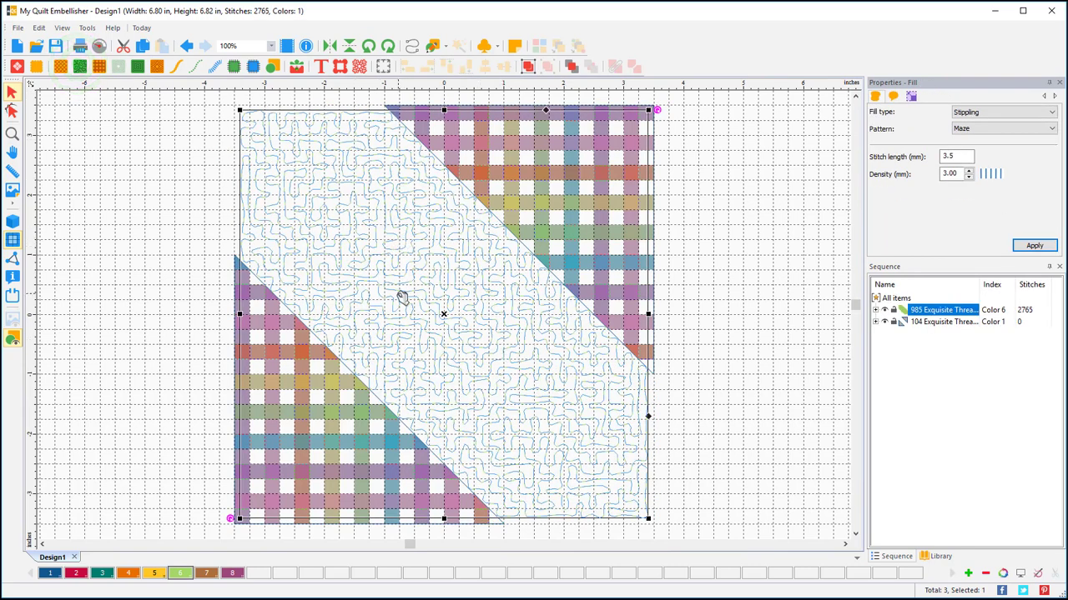
double_click(958, 157)
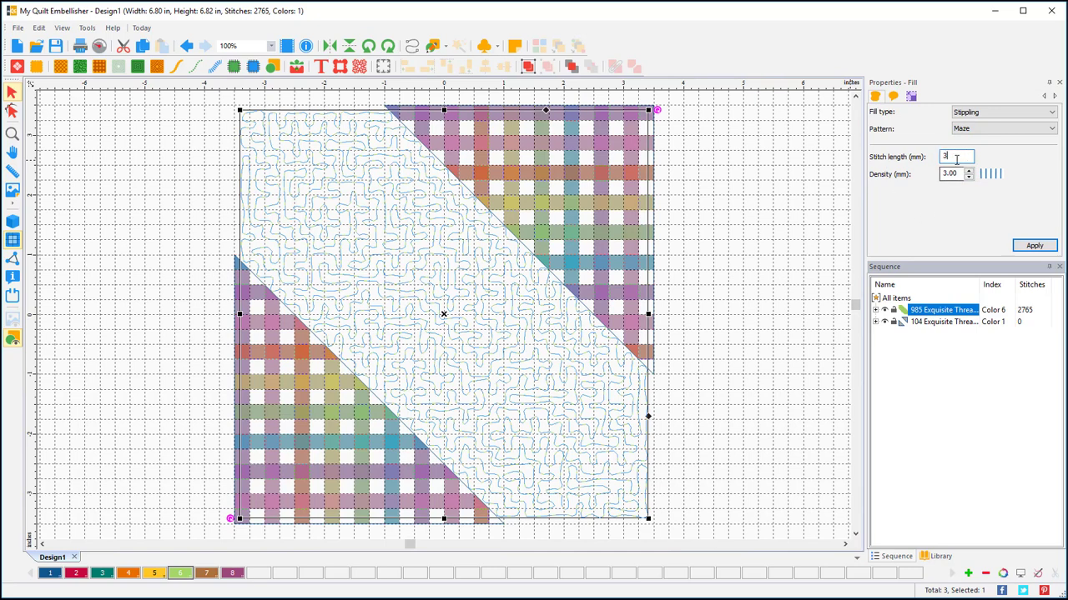
double_click(957, 174)
key(Return)
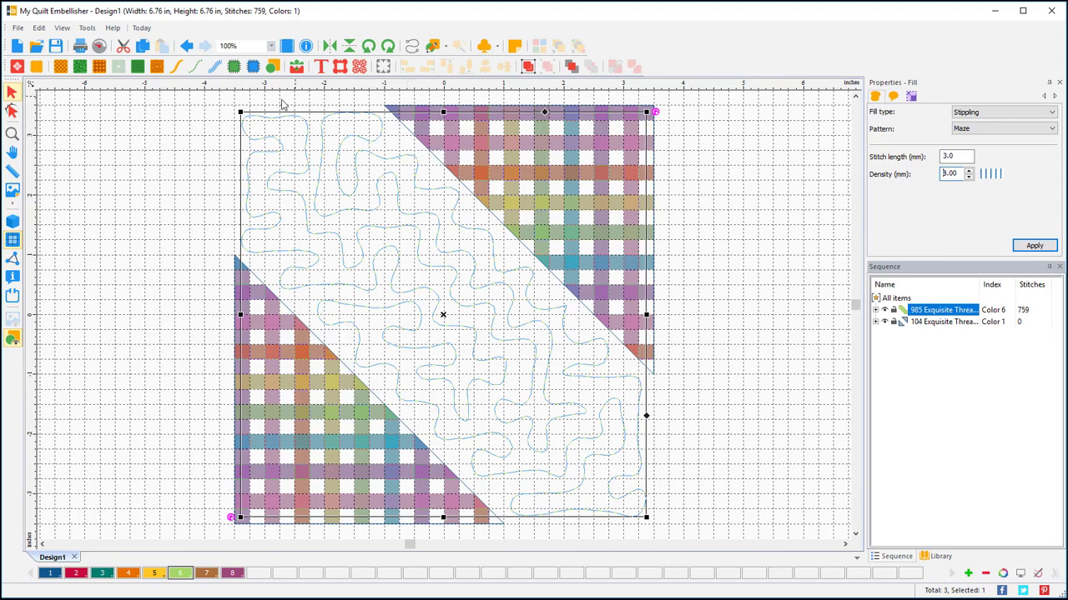
Change the stippling's thread to 15 Natural from Exquisite Thread 40, deselect it and display the design in 3D
double_click(185, 578)
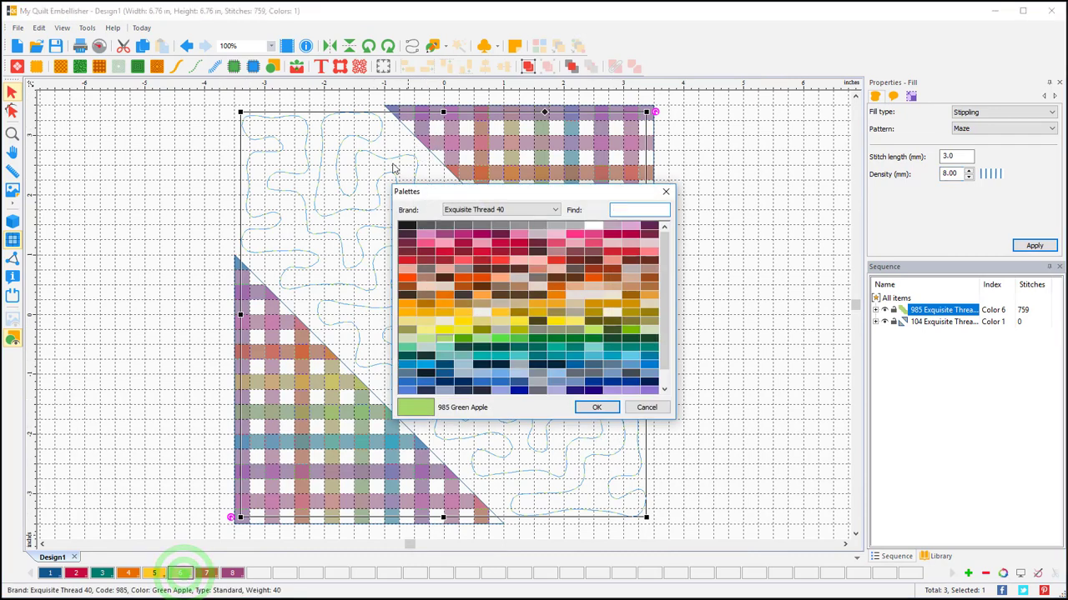
click(442, 319)
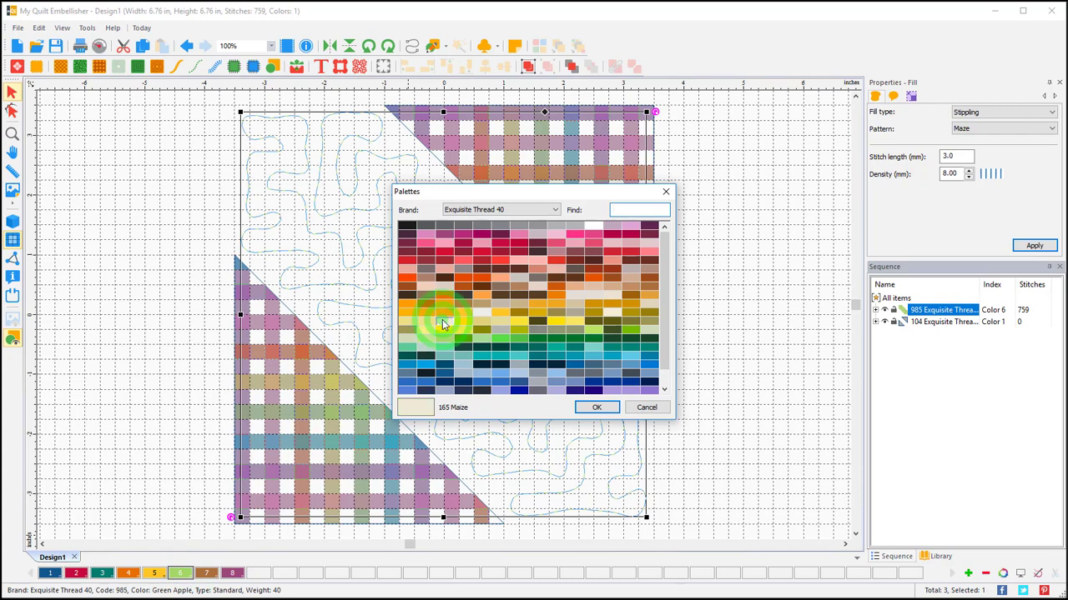
click(478, 310)
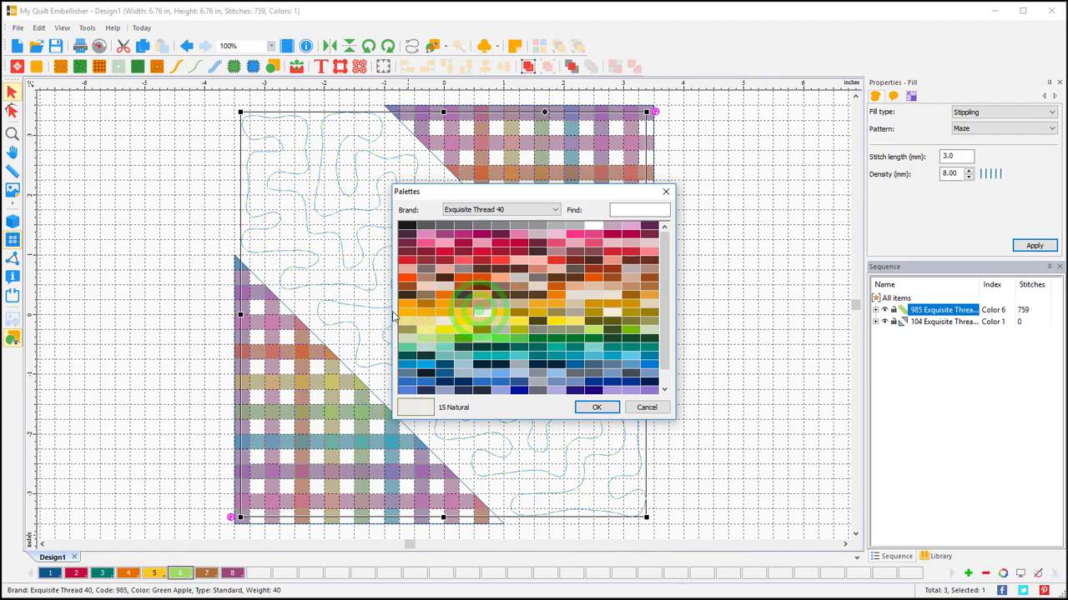
click(596, 407)
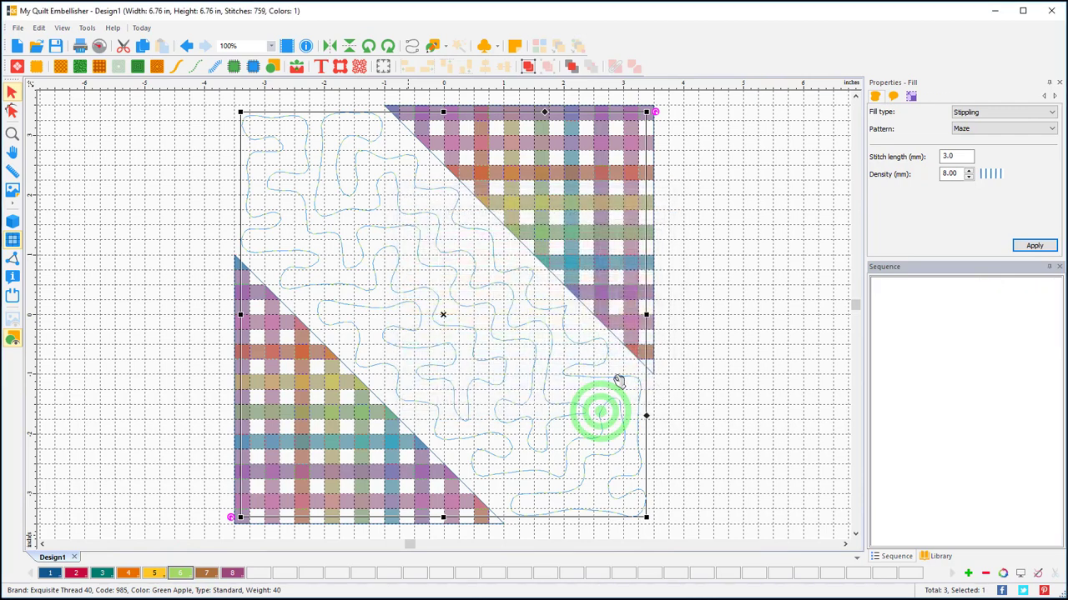
click(730, 310)
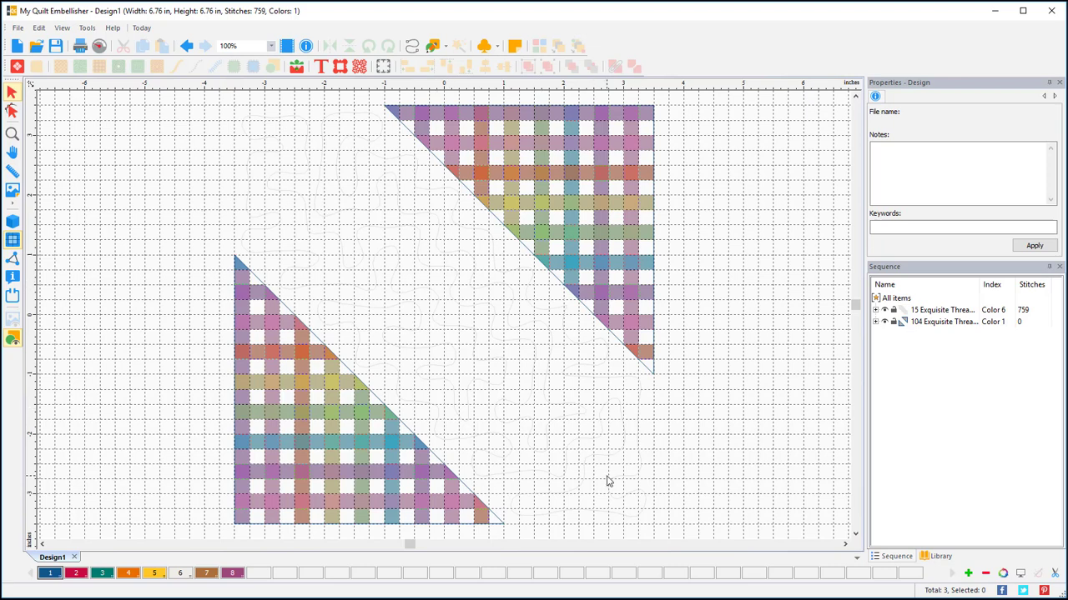
click(13, 220)
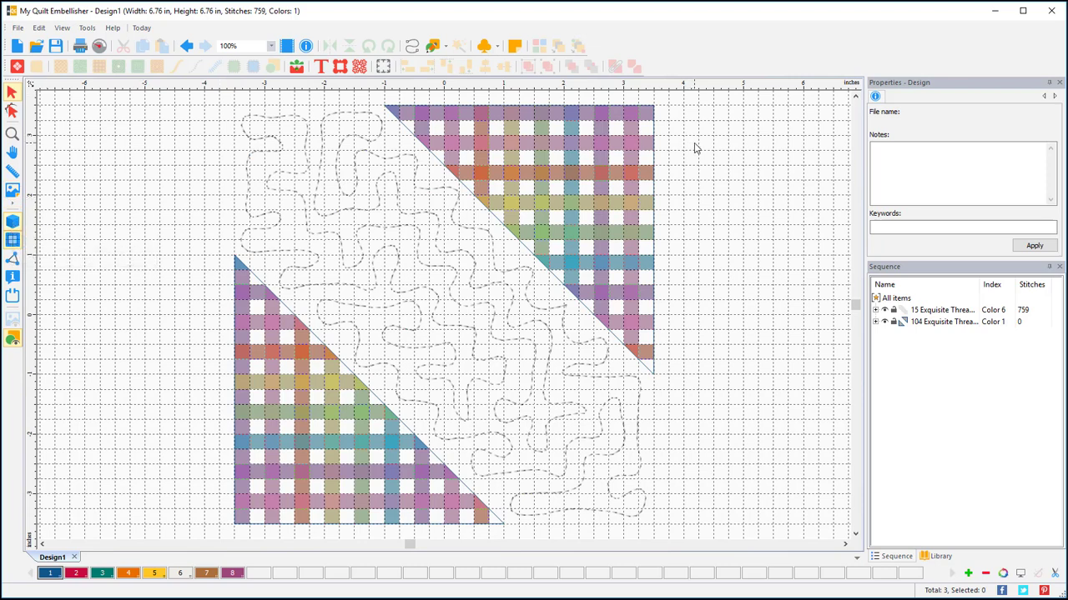
Place a text object near the center of the diagonal band and set its wording to "Sew Fun!"
click(322, 67)
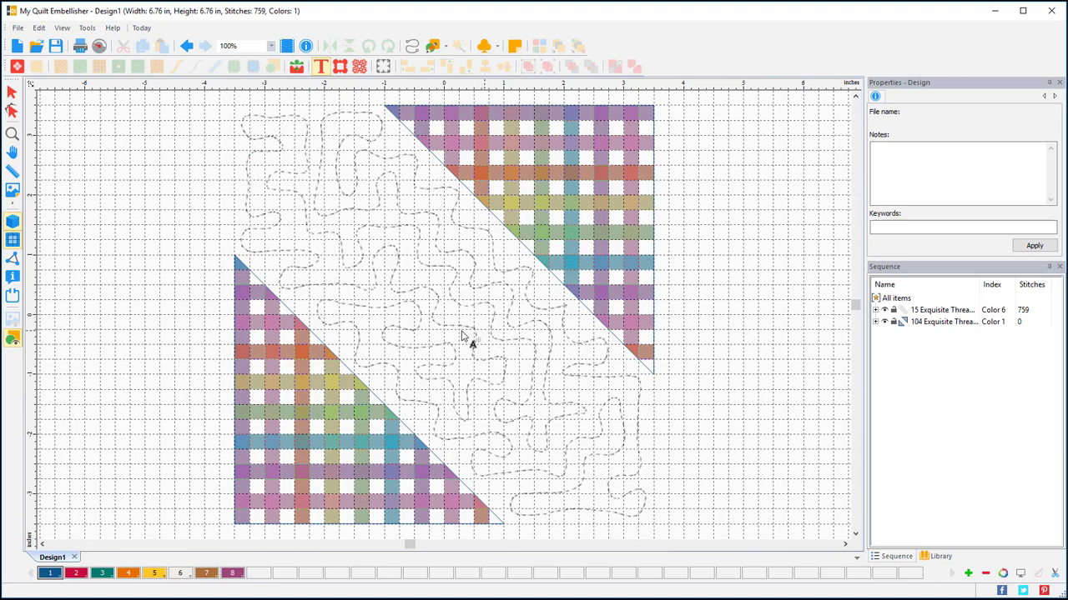
click(454, 312)
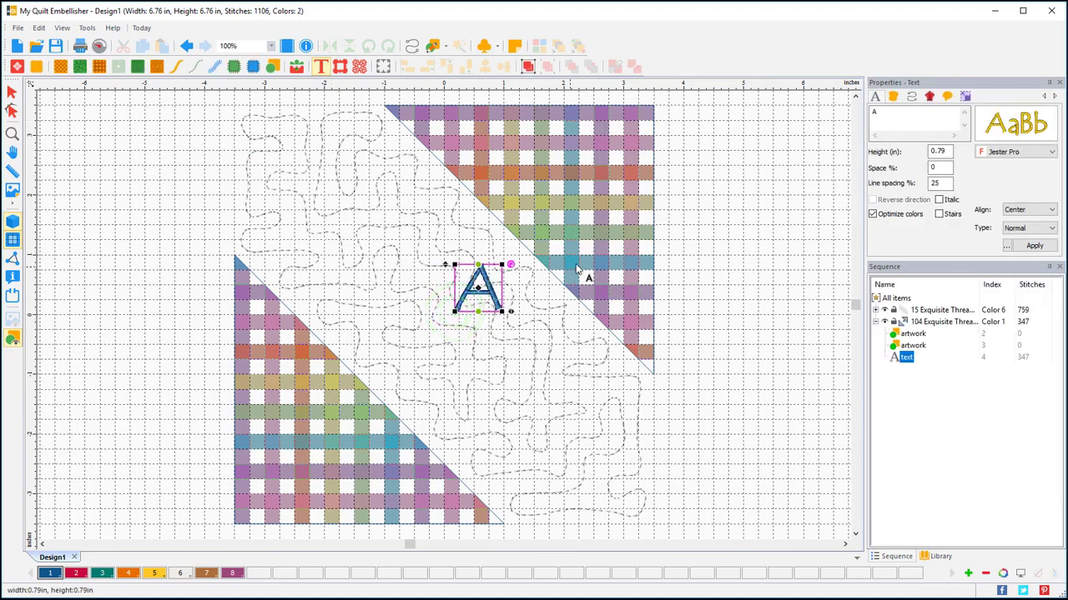
double_click(886, 113)
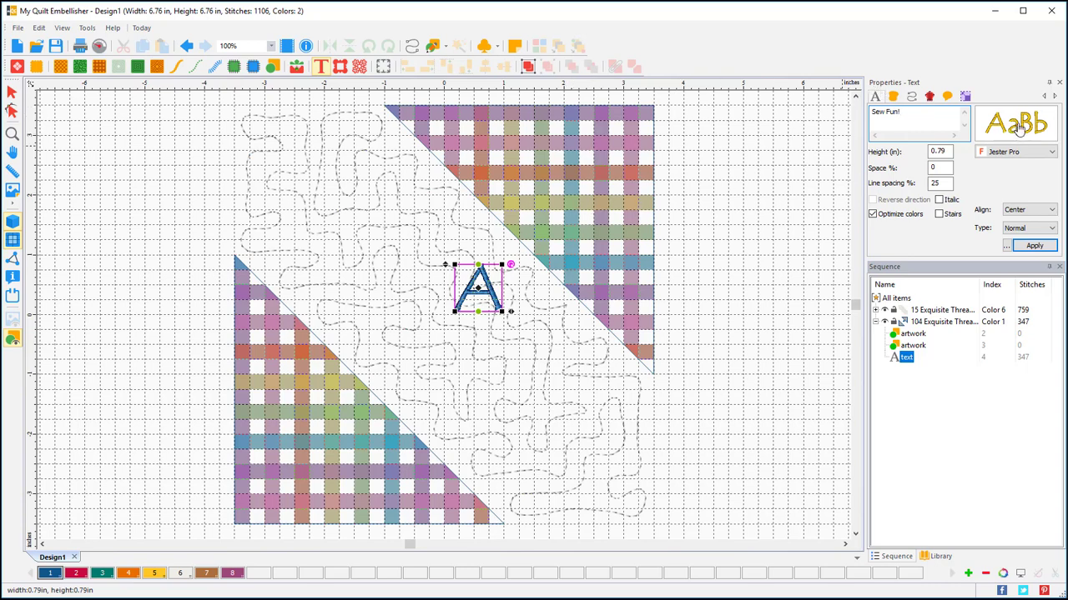
Try the Eurob font and the Formal Monogram font on the "Sew Fun!" text
mouse_move(1000, 130)
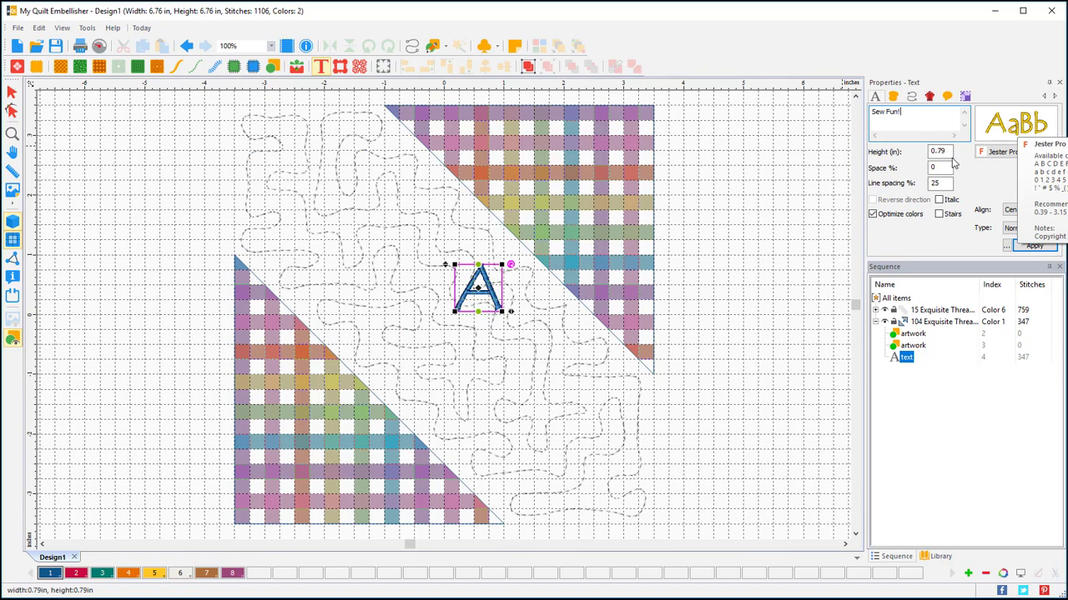
click(1051, 152)
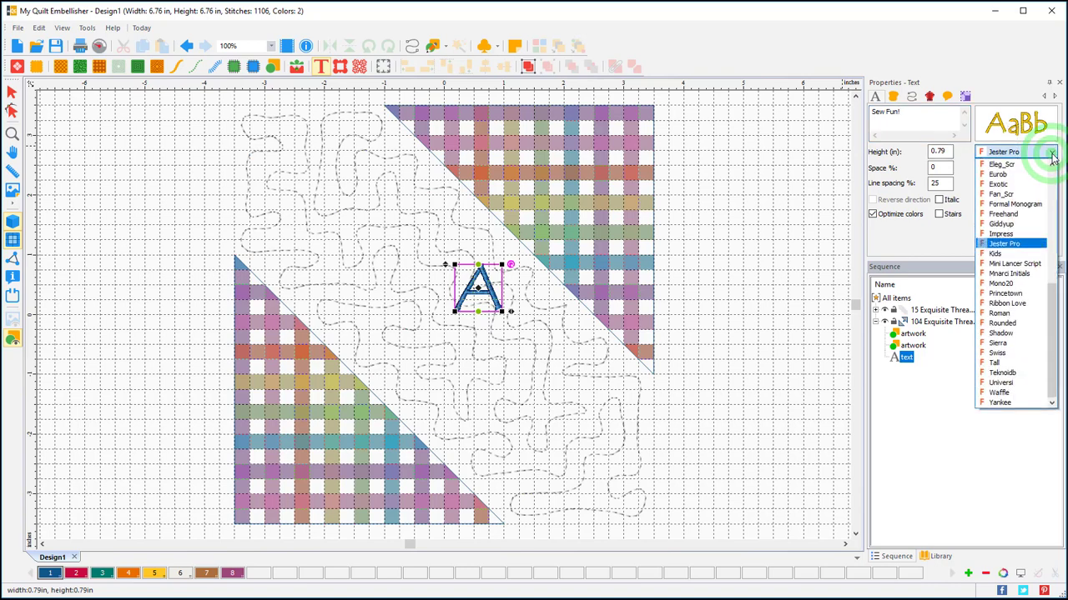
drag(1050, 308, 1050, 365)
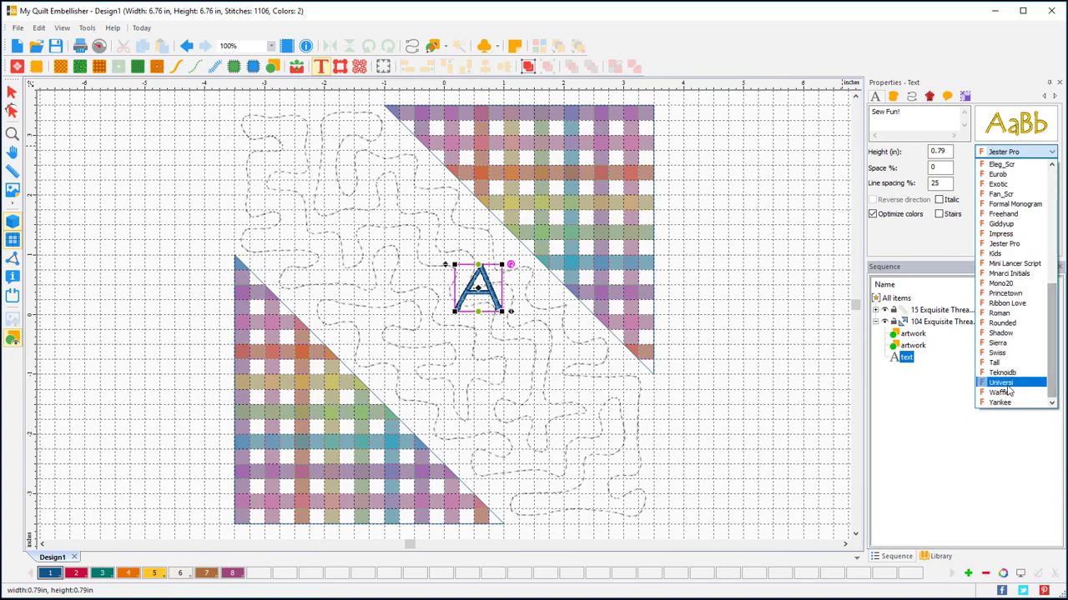
click(993, 173)
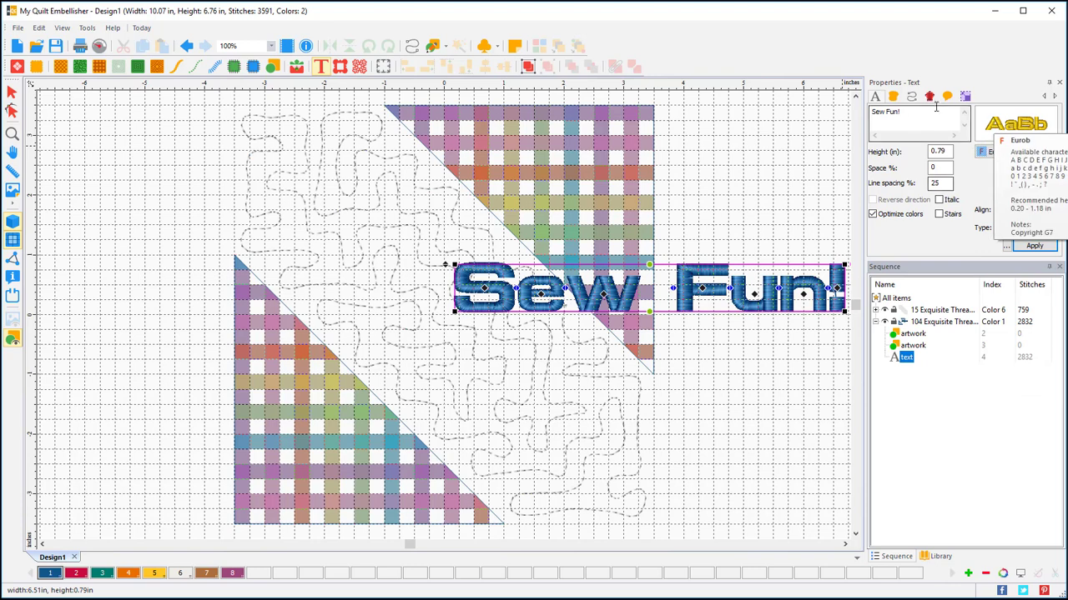
click(1007, 123)
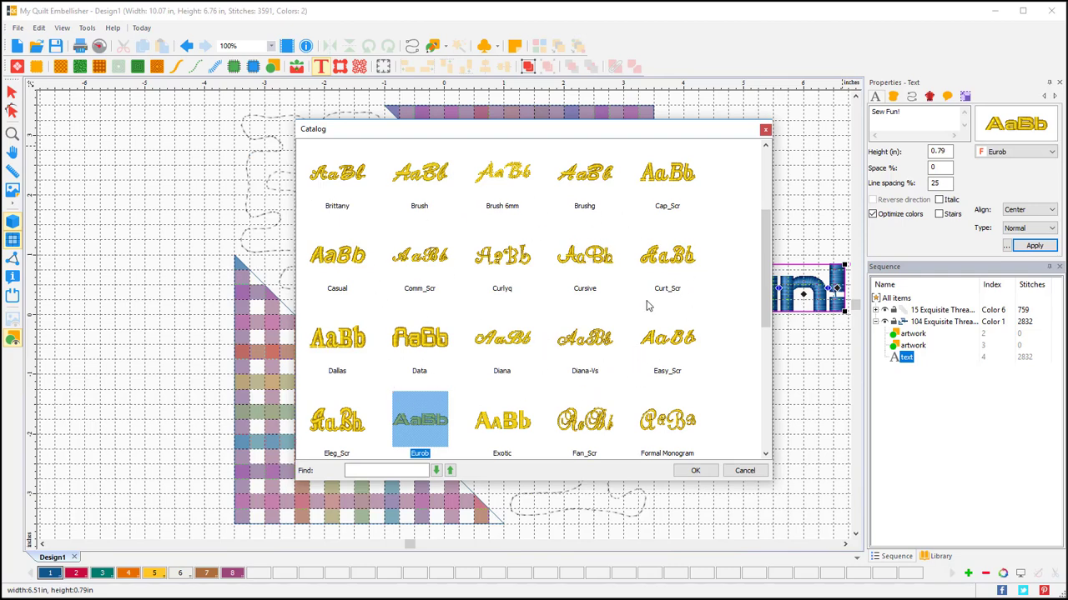
click(764, 339)
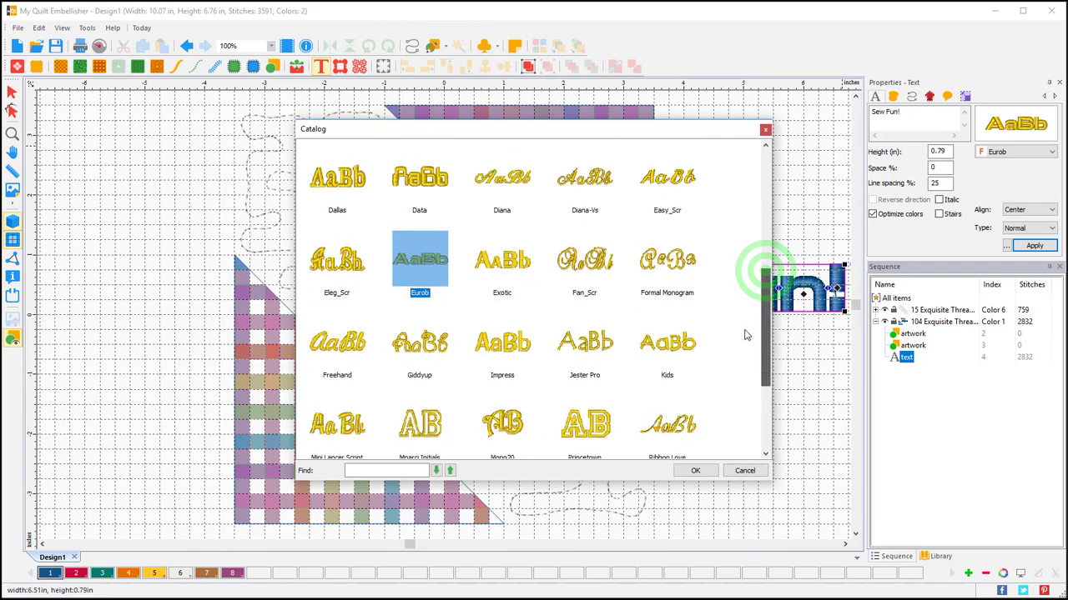
click(672, 258)
click(700, 471)
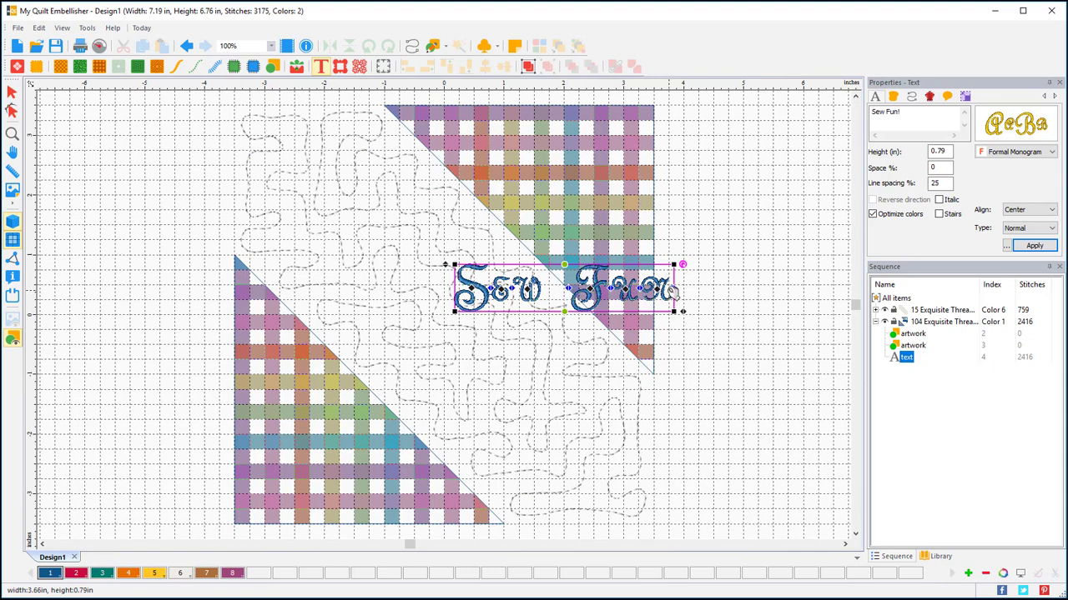
Choose Jester Pro from the font catalog for the "Sew Fun!" text
click(1006, 245)
click(766, 247)
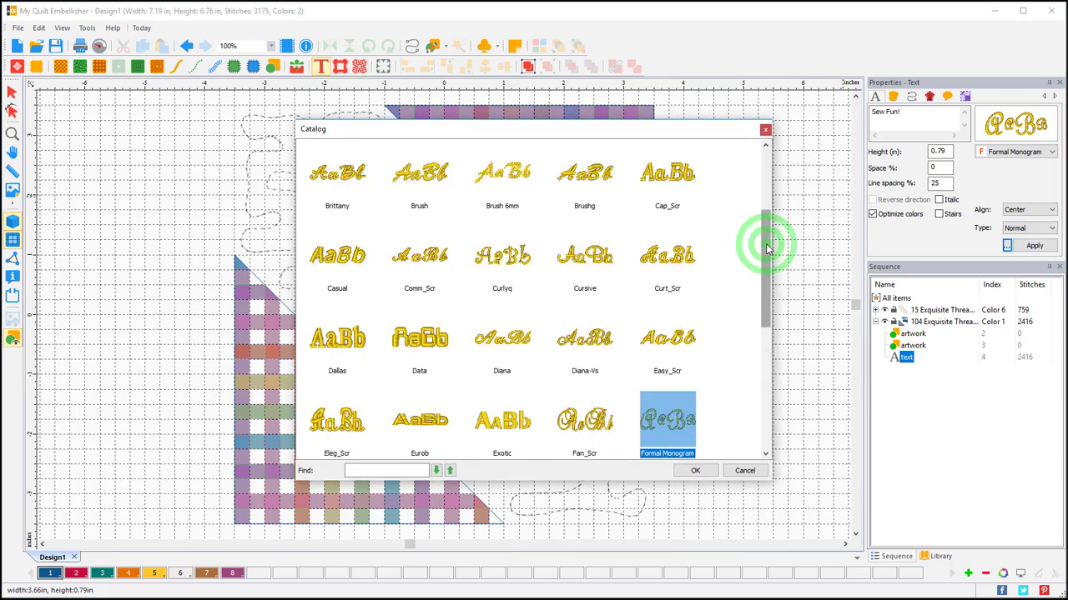
drag(767, 247, 765, 342)
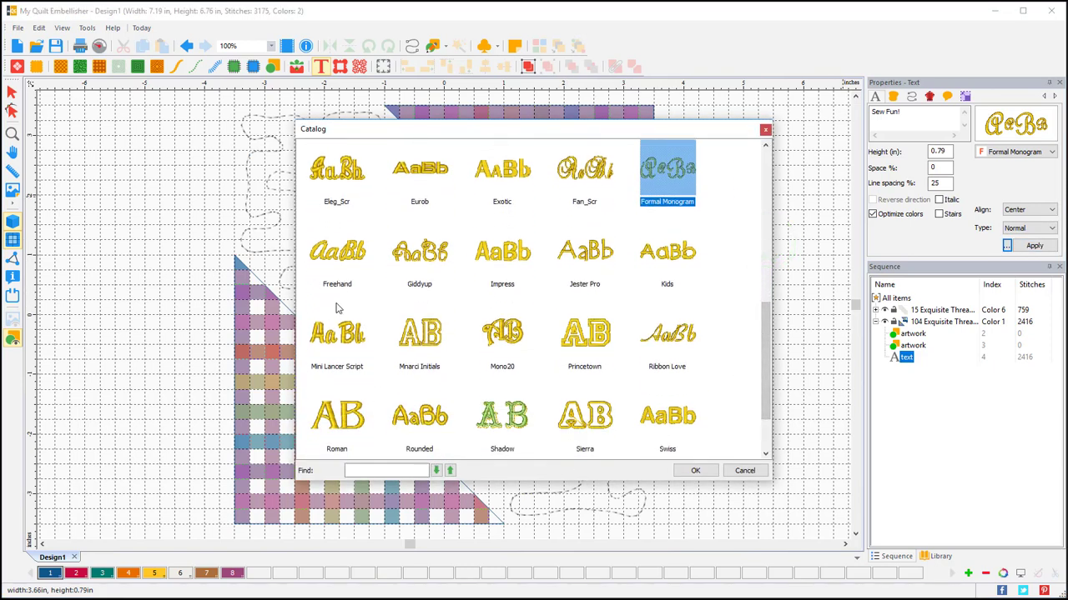
click(607, 258)
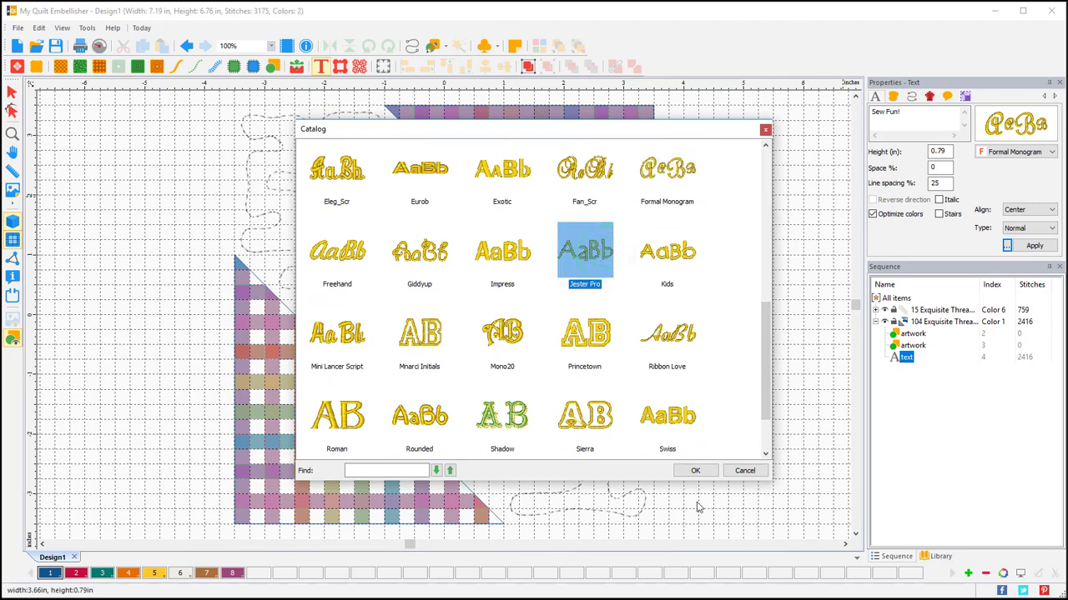
click(695, 470)
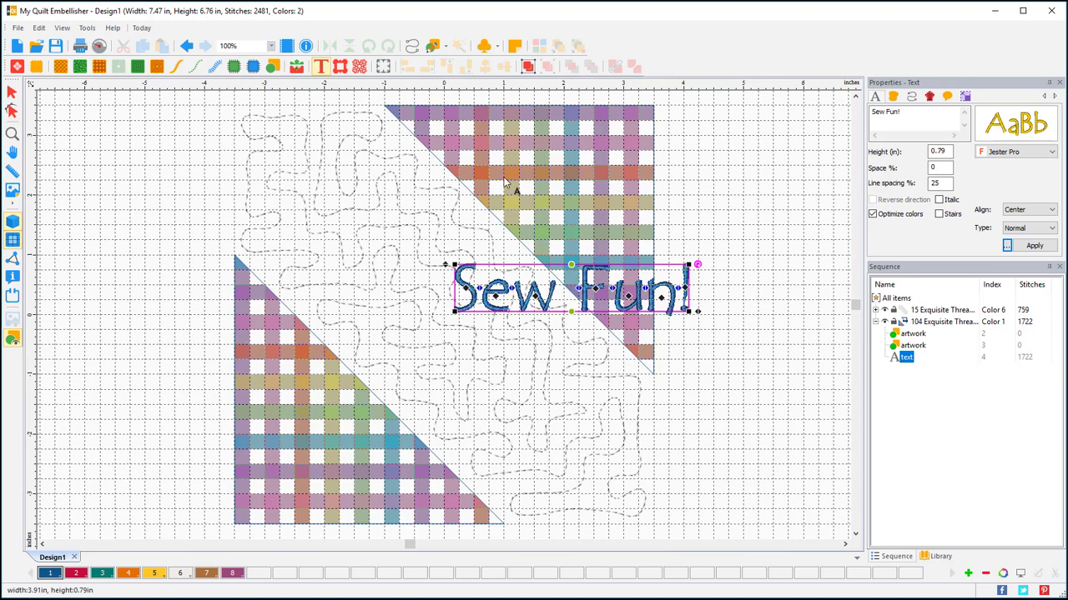
Rotate the "Sew Fun!" text clockwise so it runs along the diagonal band and center it on the origin
click(15, 93)
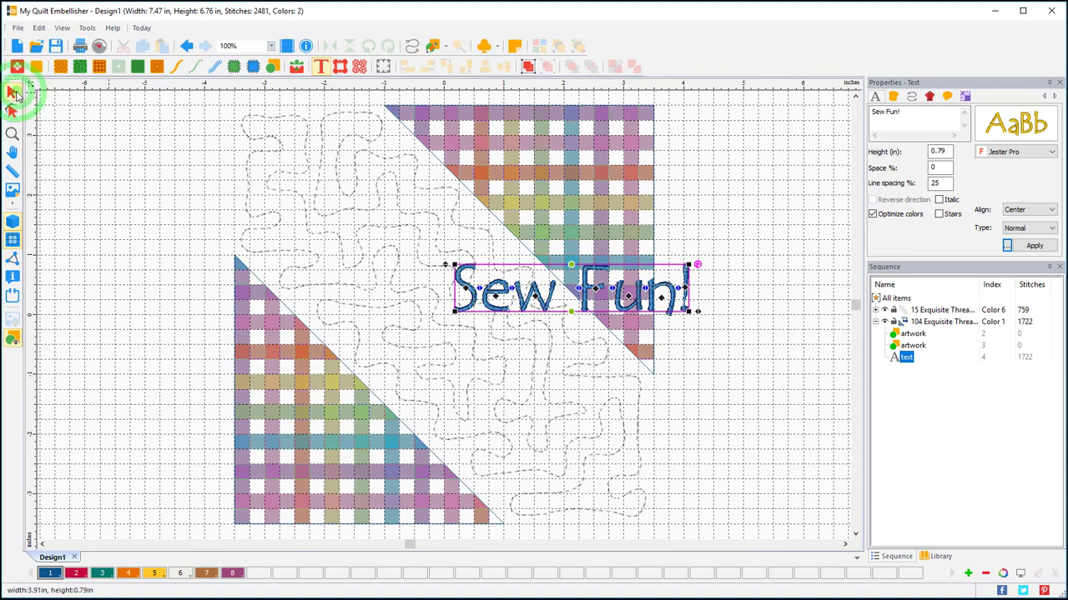
click(387, 46)
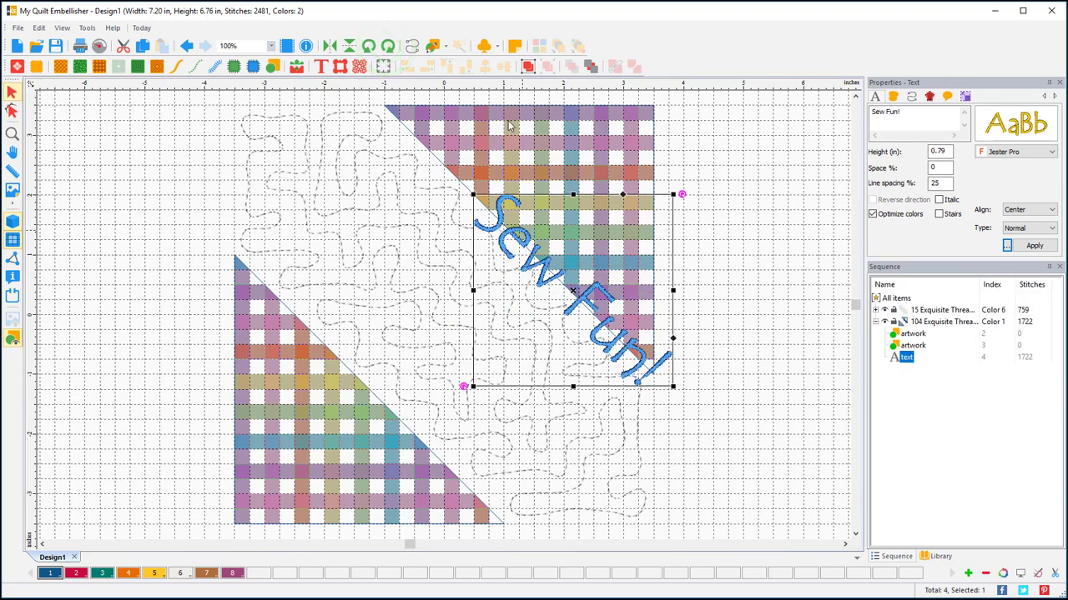
right_click(549, 90)
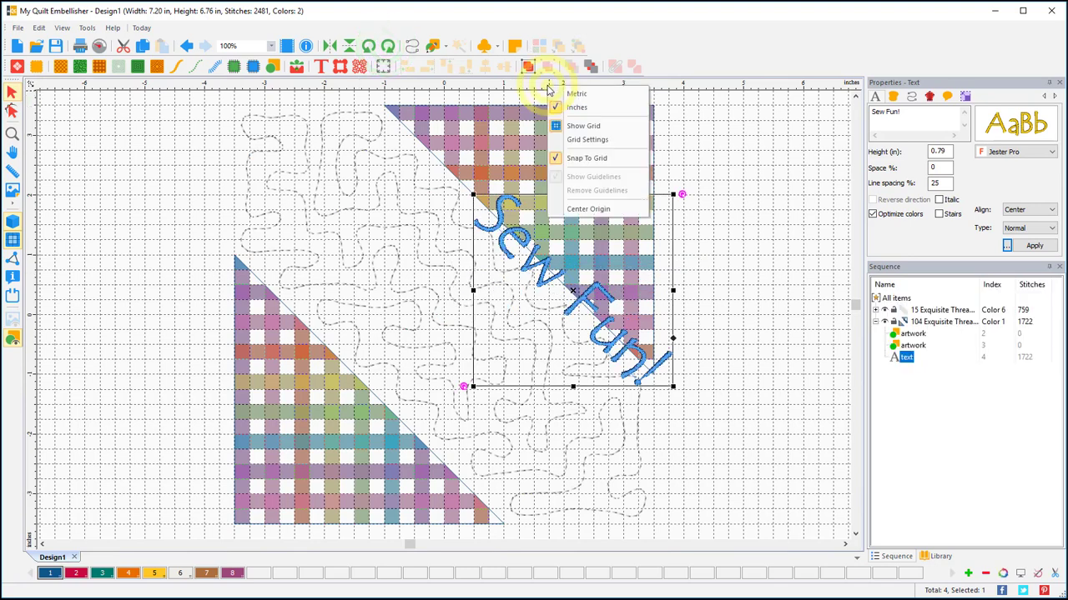
click(590, 210)
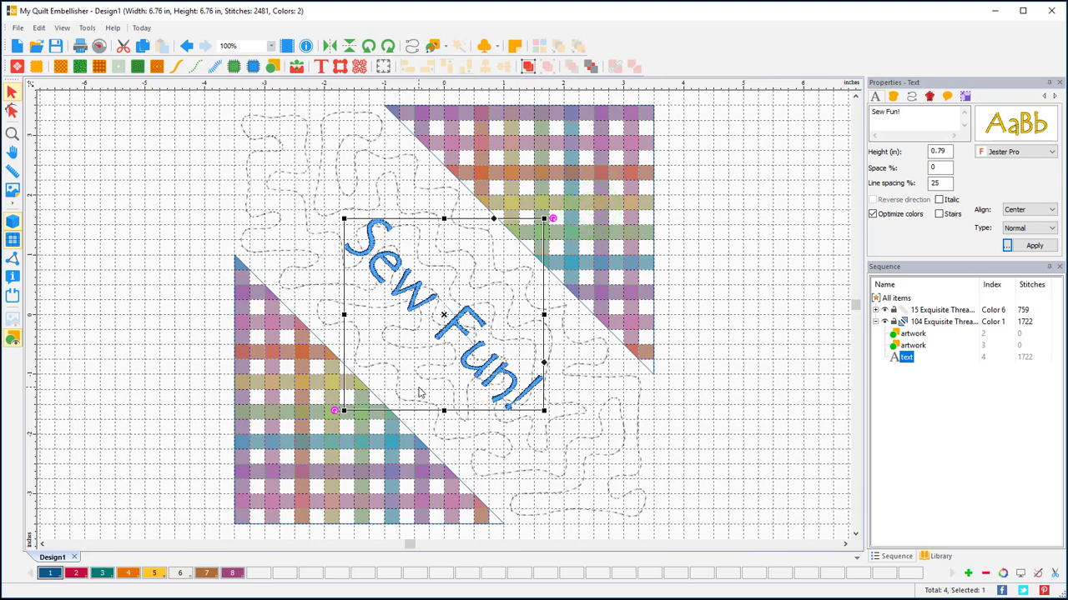
Set the "Sew Fun!" text height to 1.5 in and center the enlarged text on the origin
double_click(937, 151)
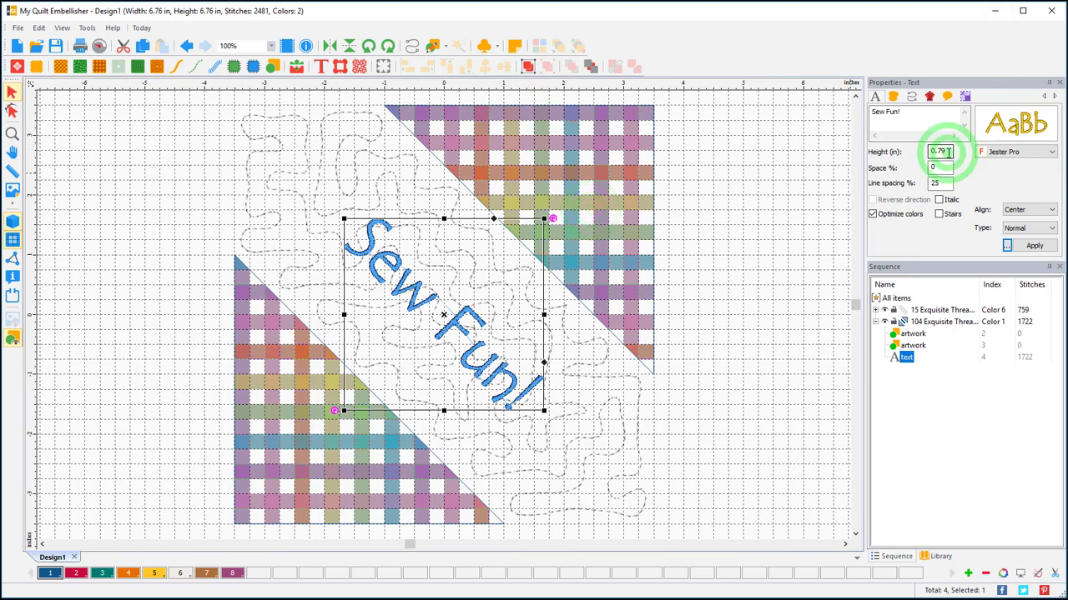
text(1.5)
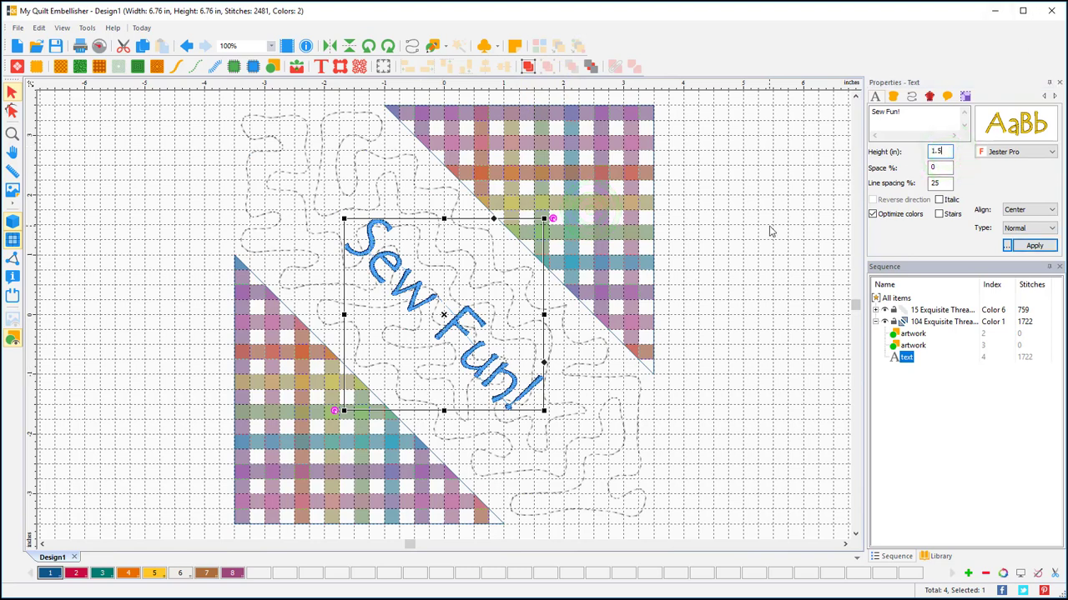
key(Return)
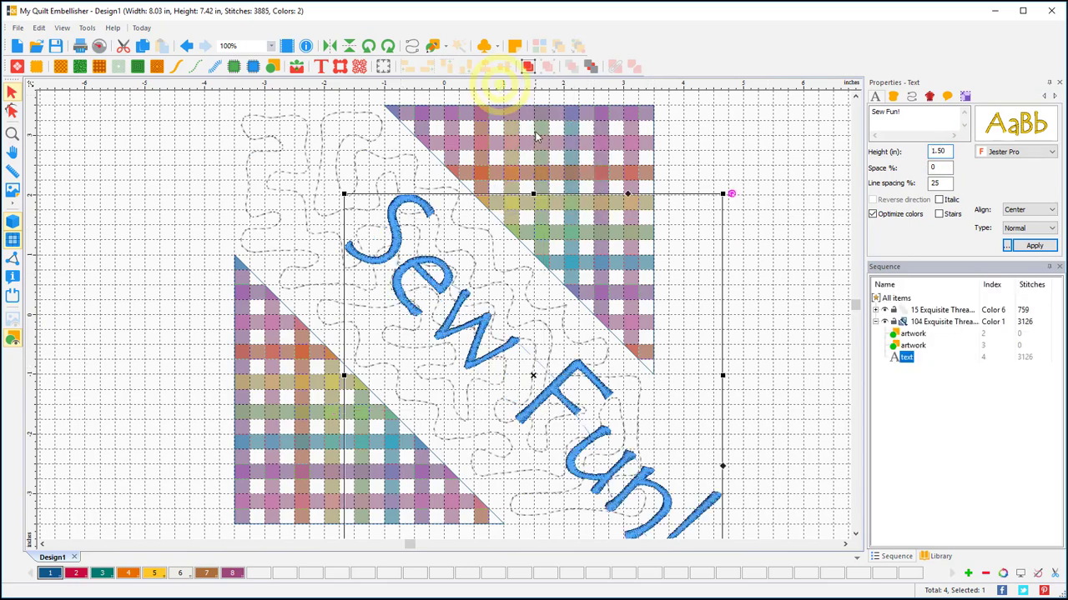
right_click(490, 89)
click(538, 206)
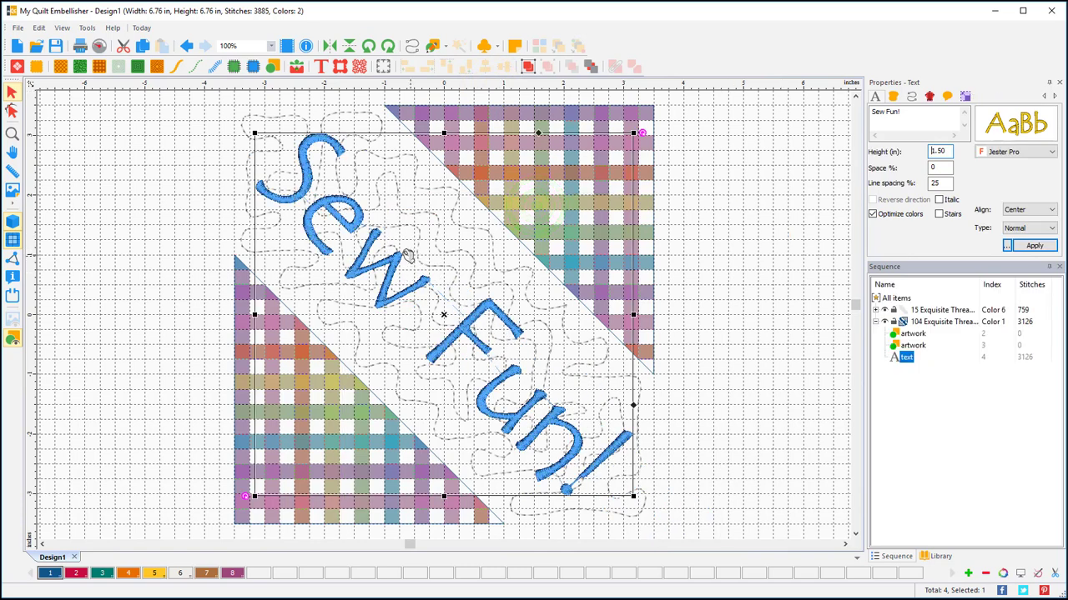
Recolor the "Sew Fun!" text with thread 649 Cantelope, color 4, and deselect it
click(128, 573)
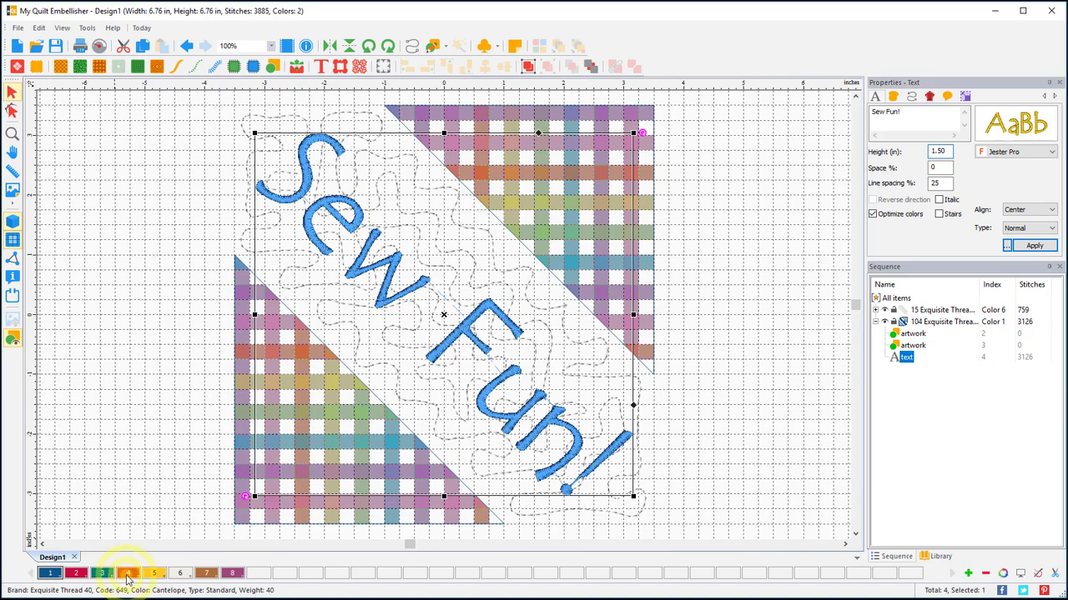
click(198, 222)
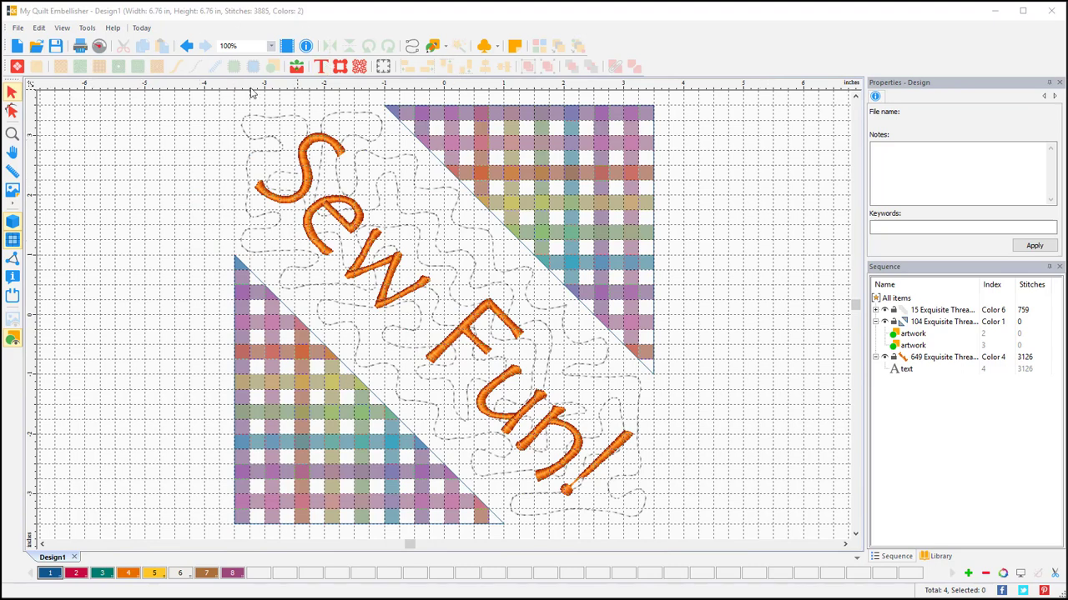
Place a sample letter A beside the upper gingham triangle and set its font to Formal Monogram
click(321, 66)
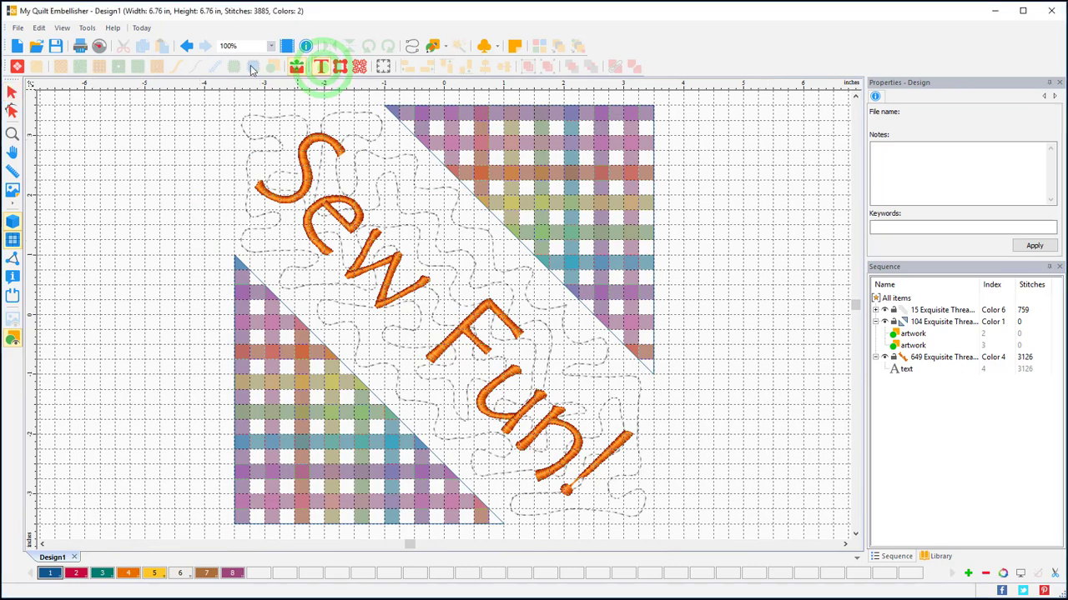
click(707, 194)
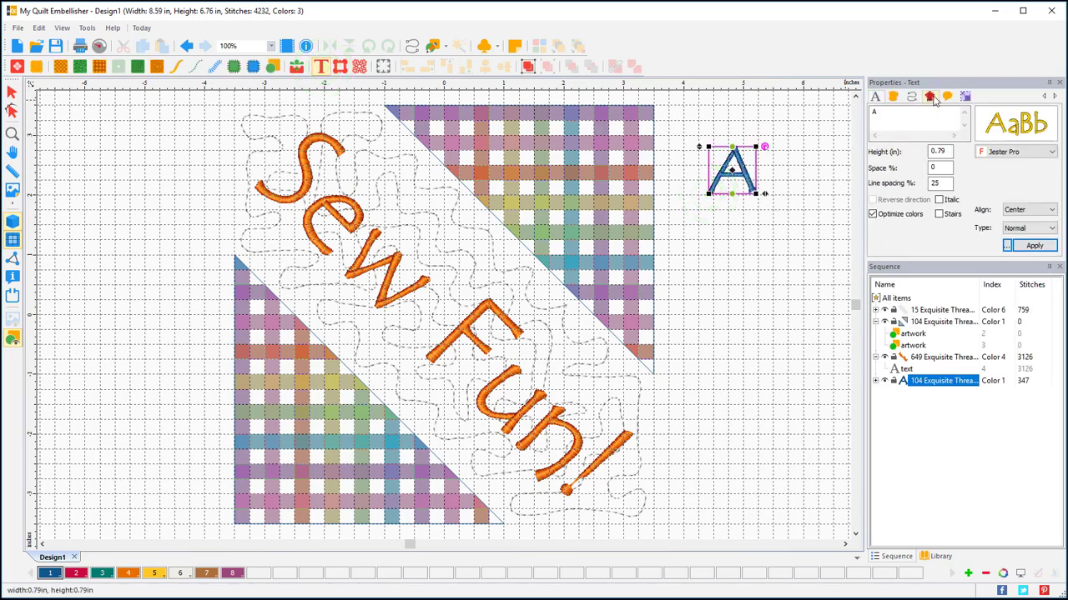
mouse_move(981, 140)
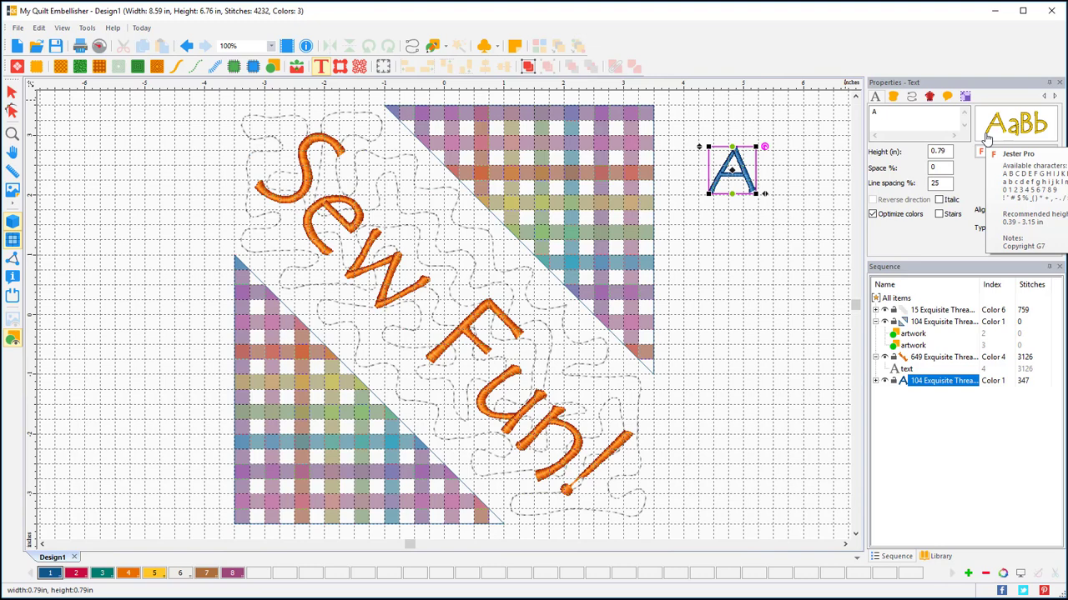
click(1051, 152)
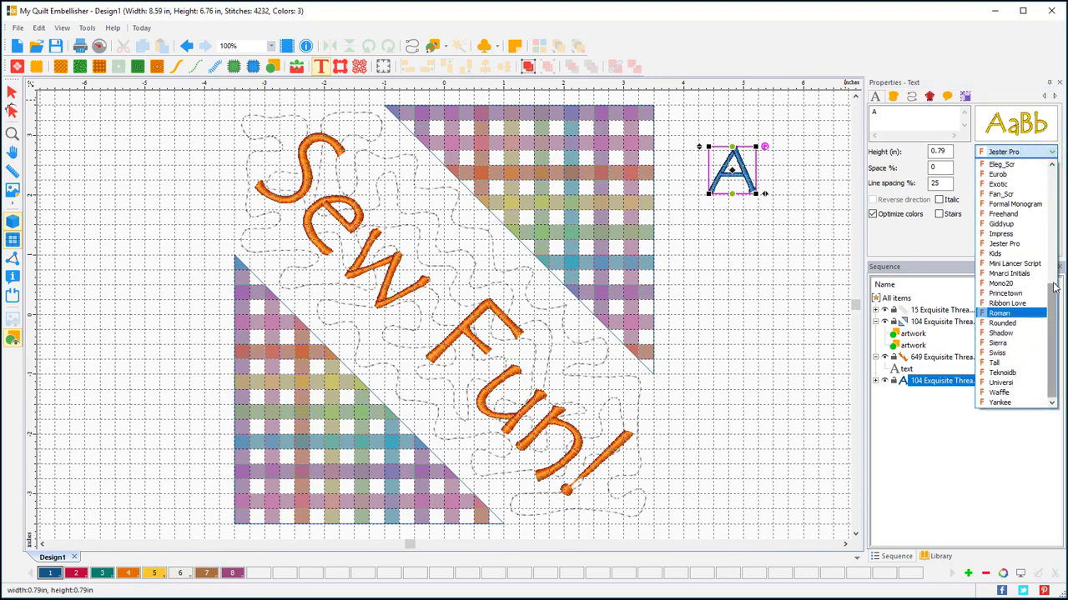
click(1015, 203)
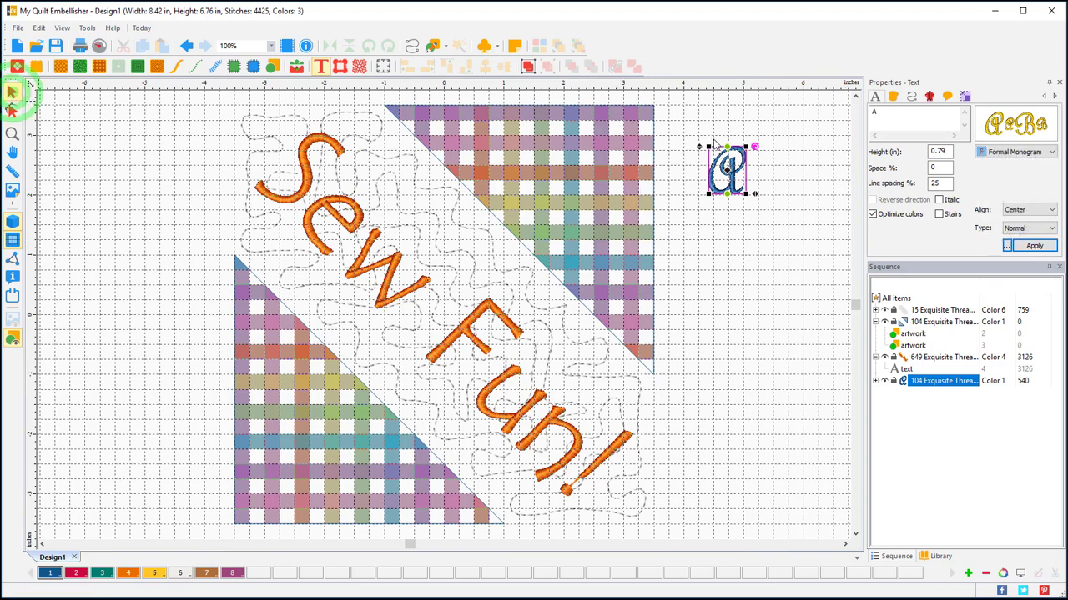
Delete the sample letter A beside the quilt block and leave nothing selected
click(12, 90)
key(Delete)
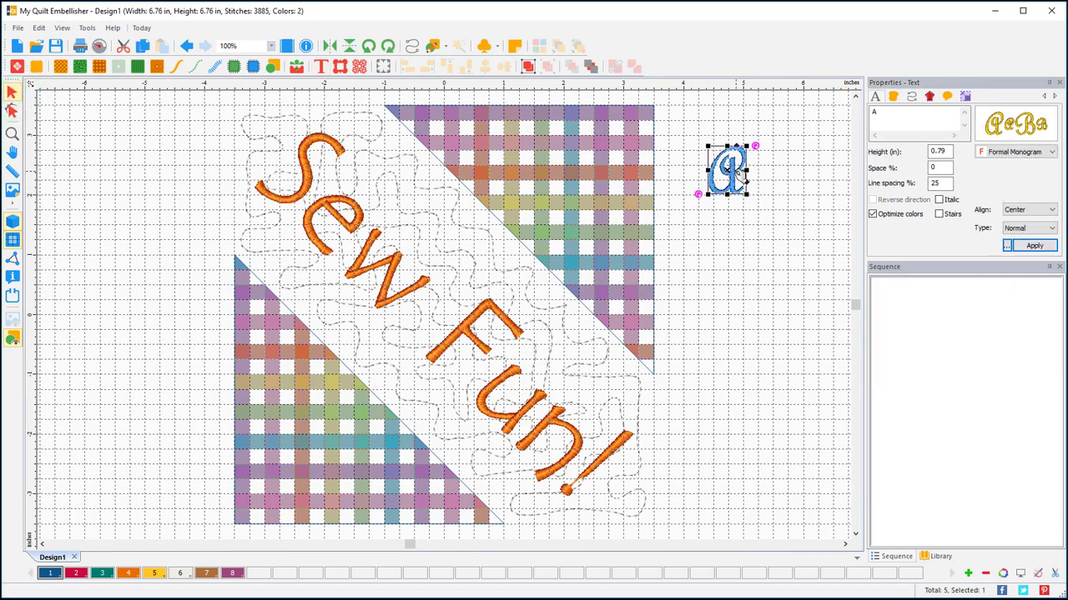
click(674, 288)
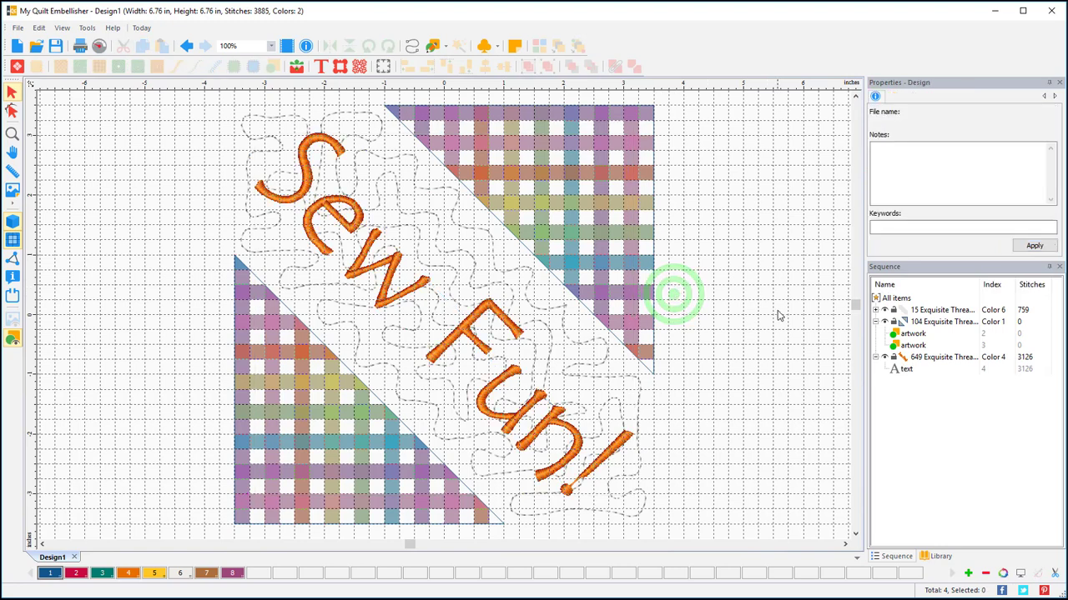
Reorder the sequence so the stippling fill stitches after the triangle artwork and before the "Sew Fun!" text, and deselect it
click(926, 309)
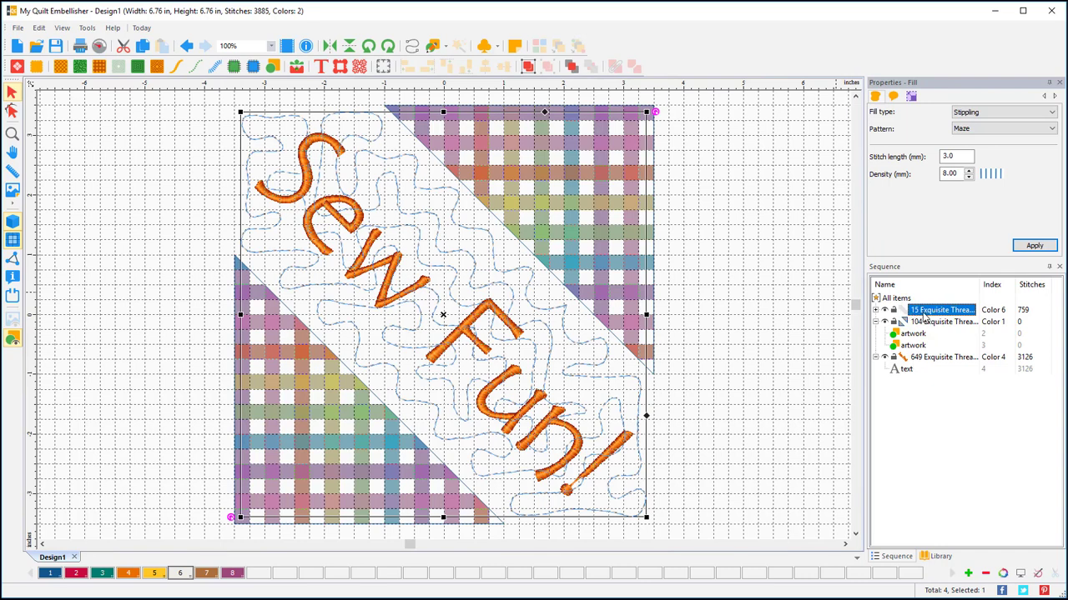
drag(932, 313, 914, 355)
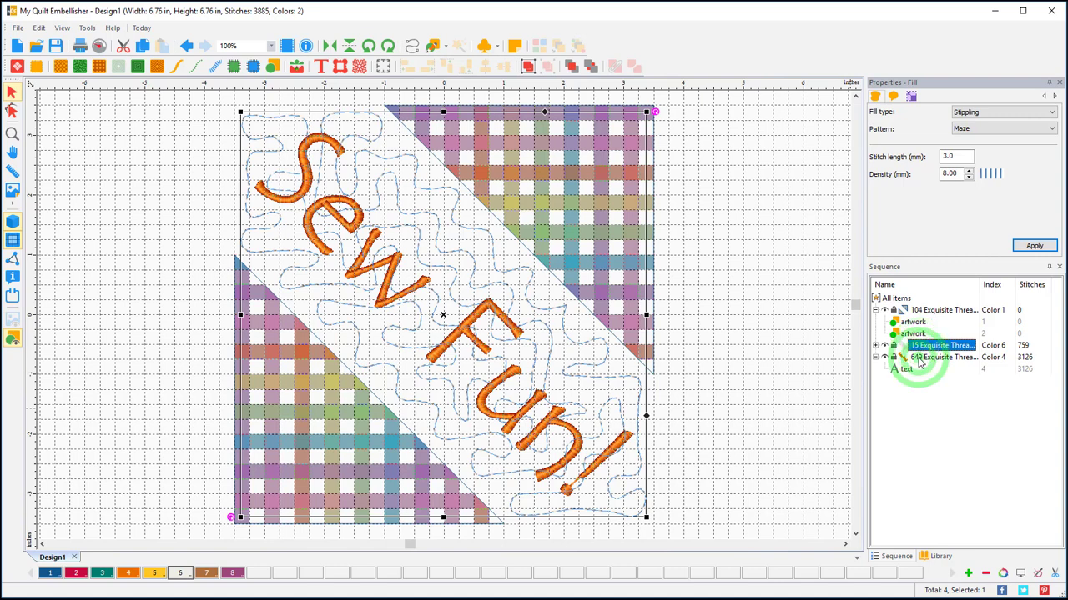
click(918, 358)
click(722, 381)
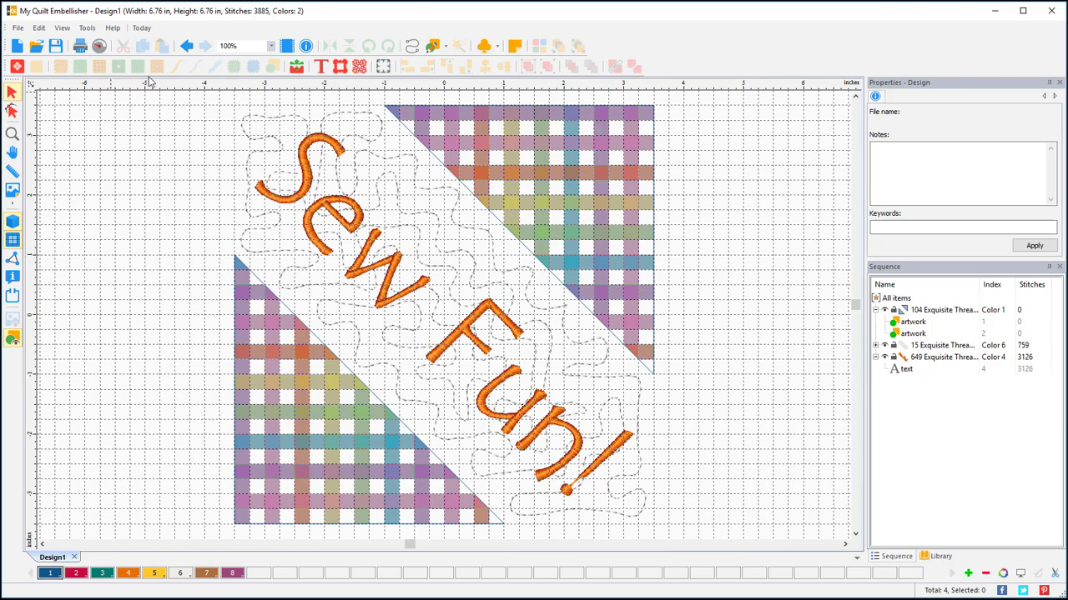
Save the design as 02 Signature 375_emb in Inspiration Series (C2S) format in the 02 signature 375 folder
click(18, 27)
click(36, 164)
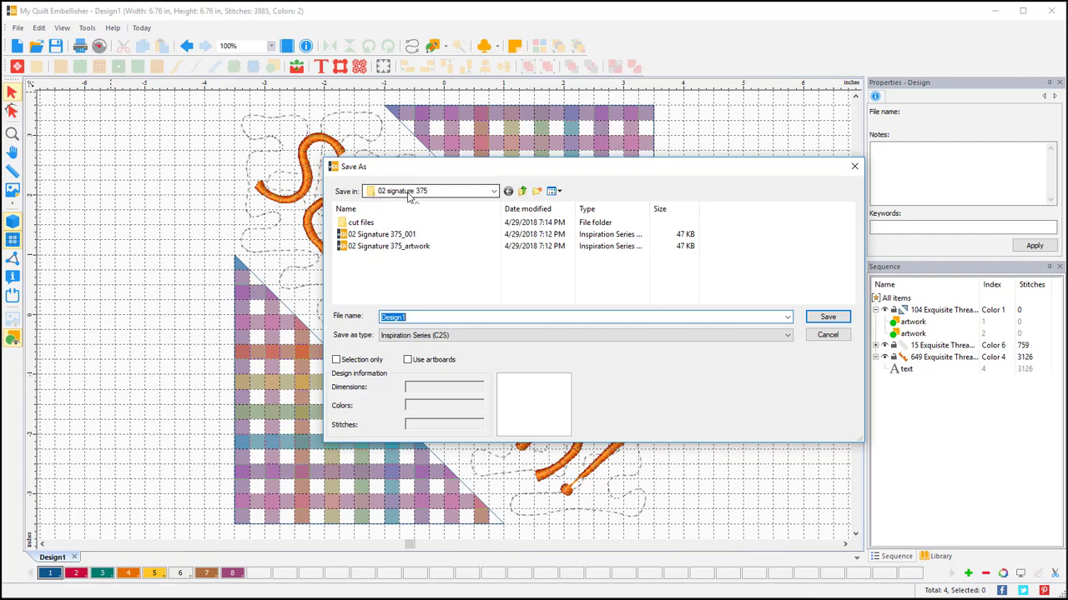
click(390, 236)
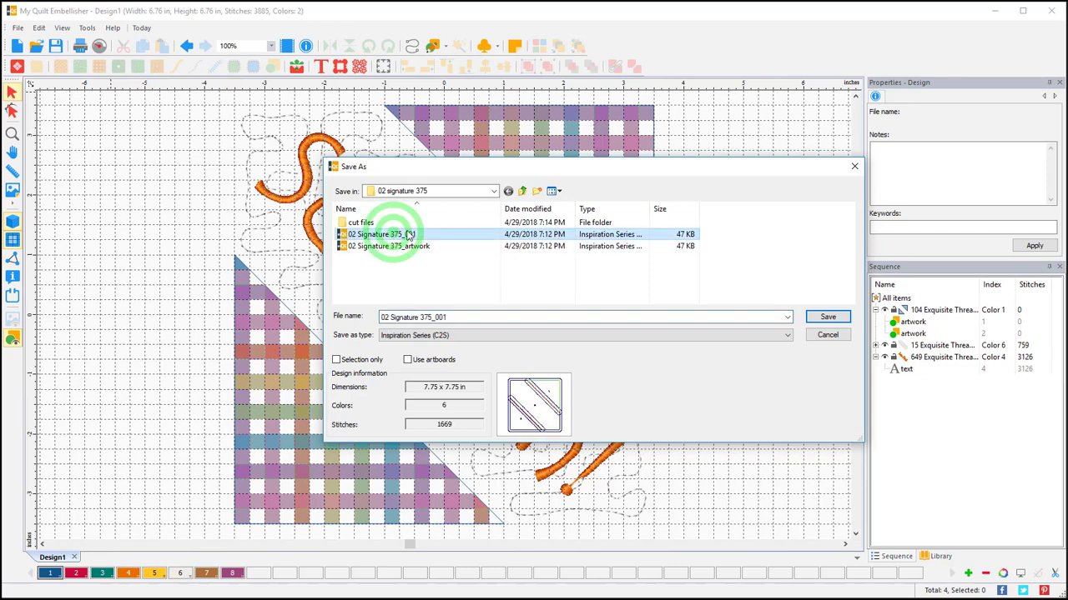
click(436, 317)
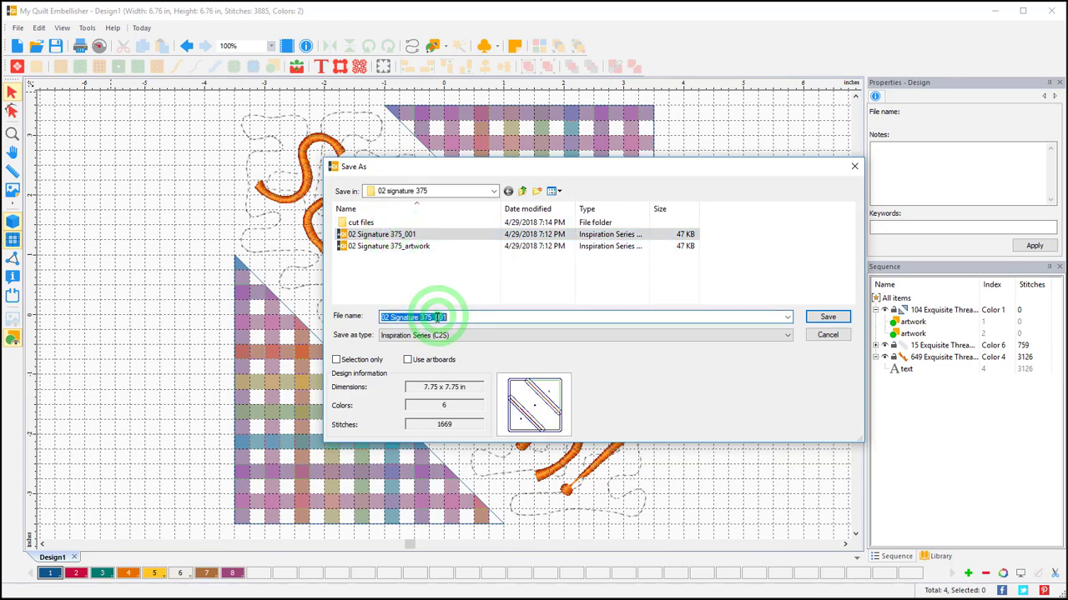
drag(435, 317, 458, 317)
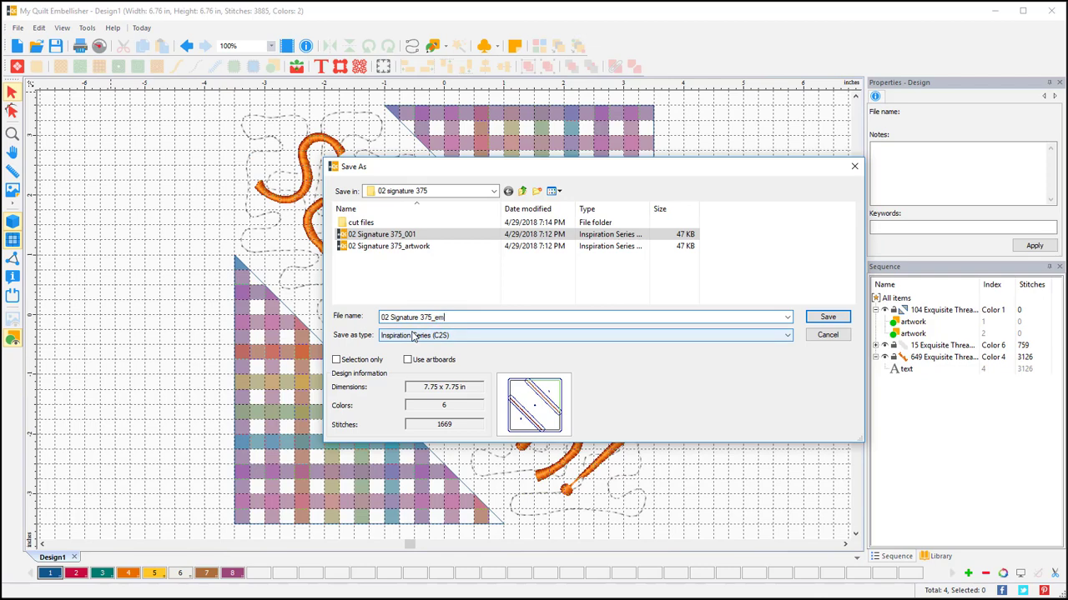
click(827, 317)
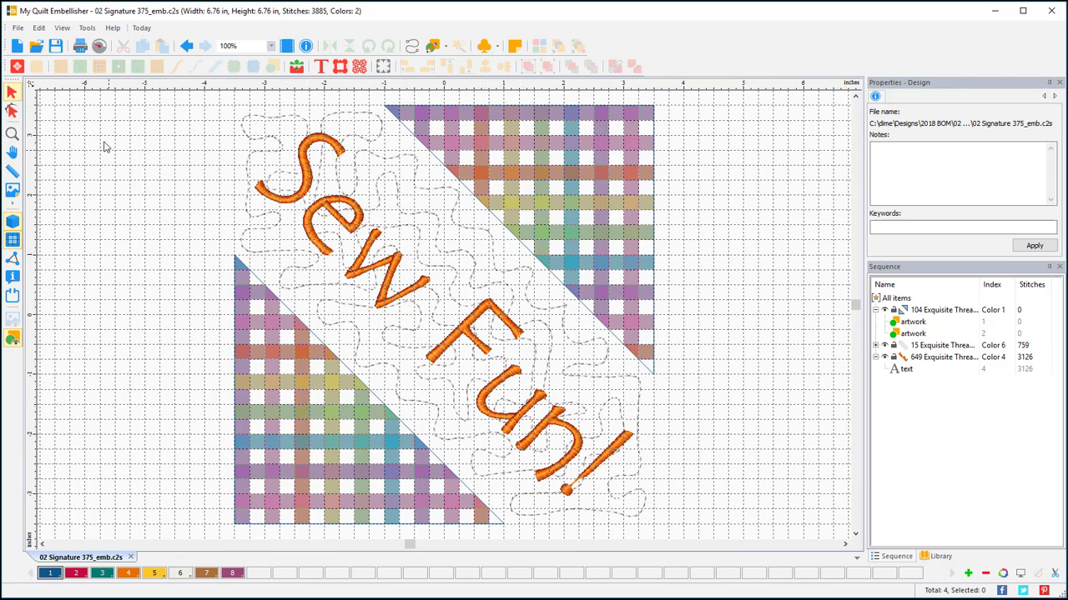
Create a new design, import the crossed needles vector file from the artwork folder, and deselect the imported artwork
click(17, 46)
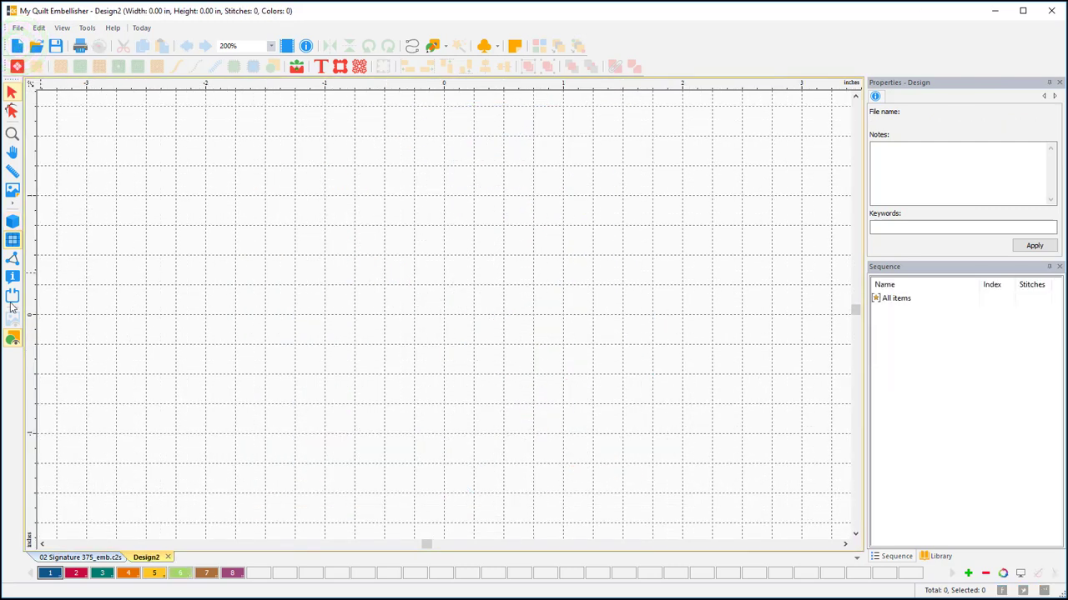
click(17, 28)
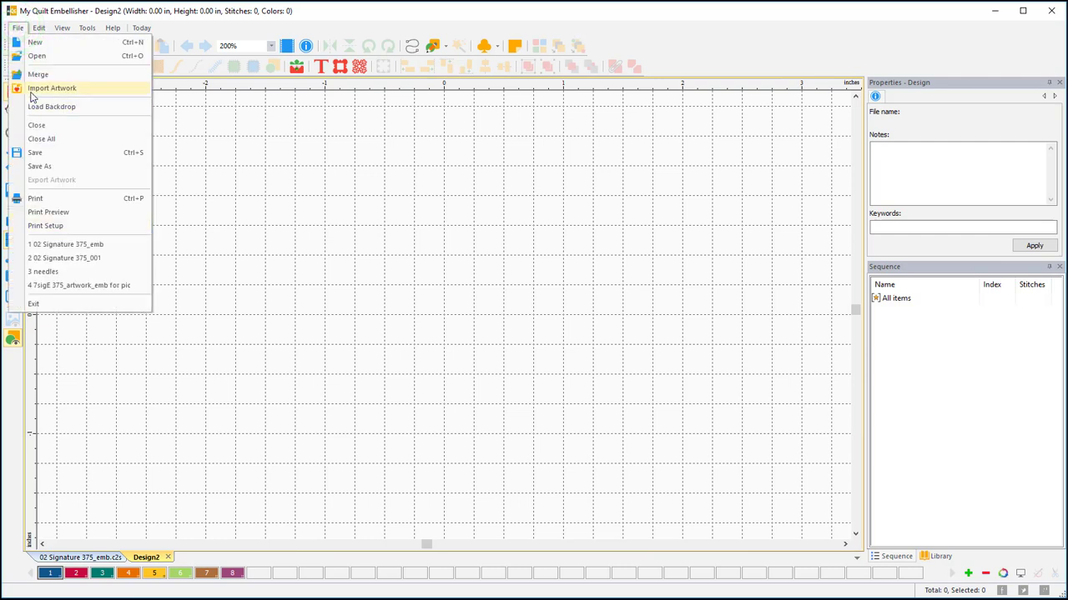
click(33, 90)
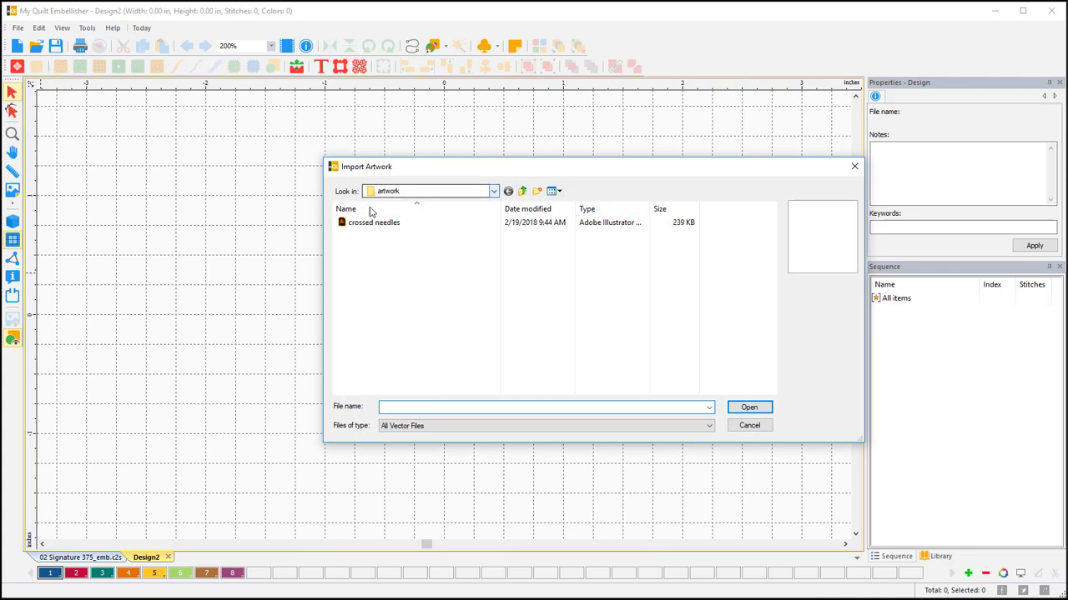
click(493, 191)
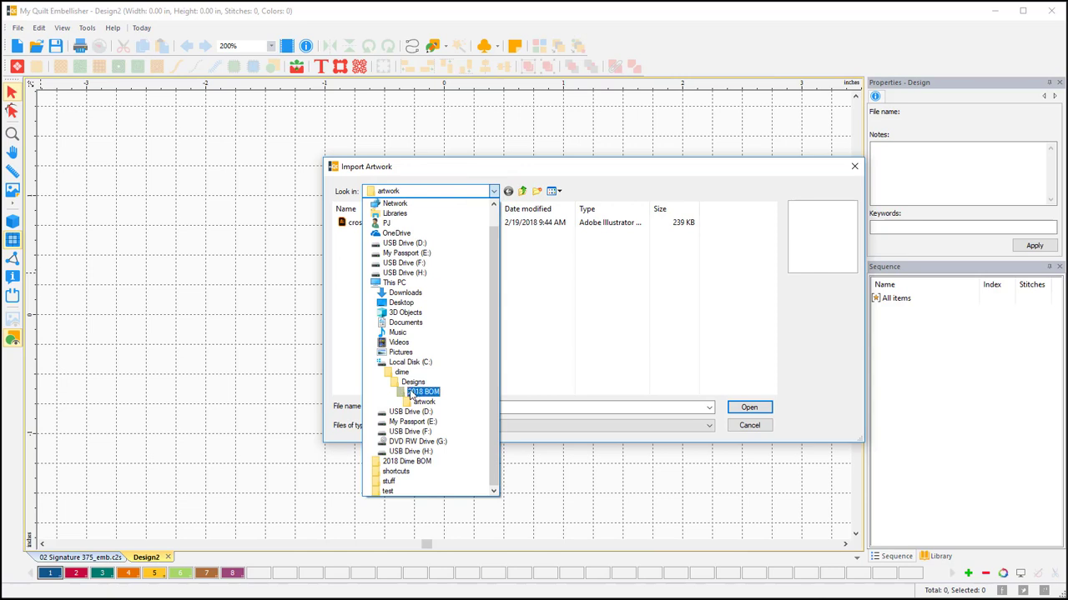
click(421, 404)
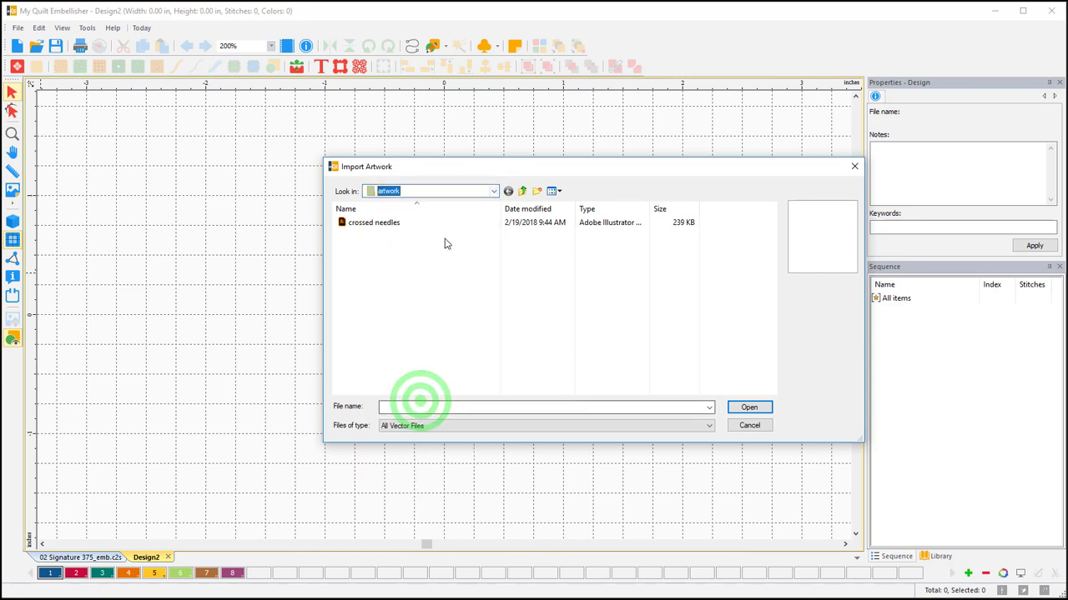
click(365, 226)
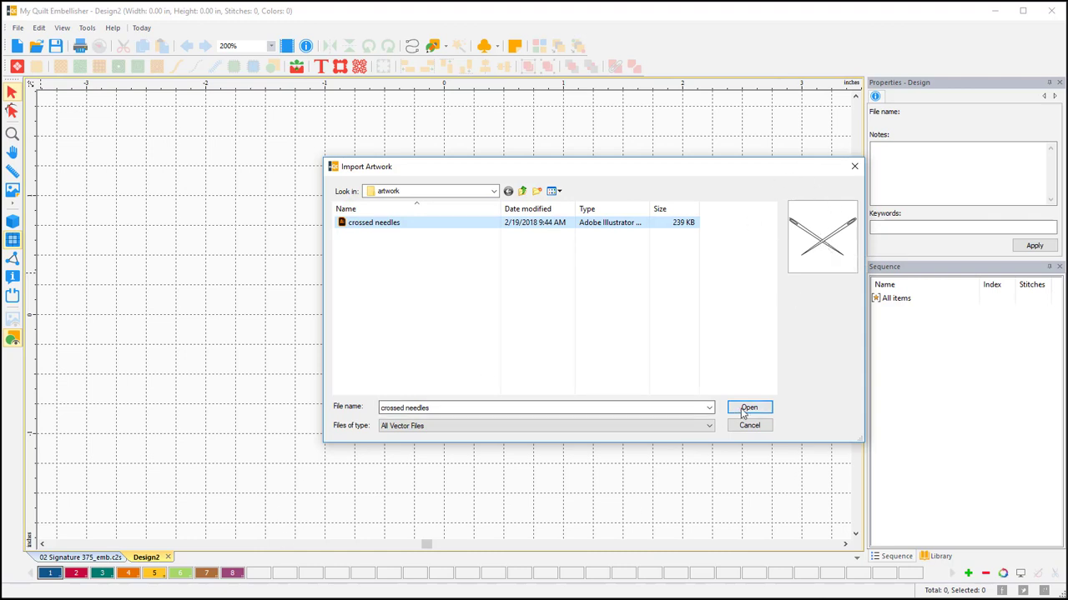
click(411, 427)
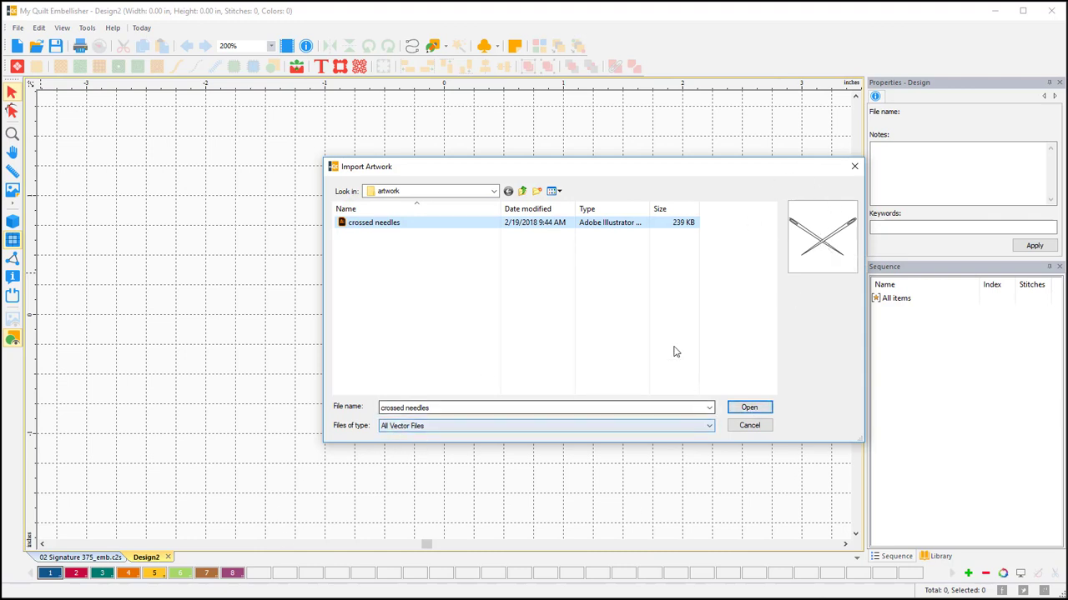
click(754, 408)
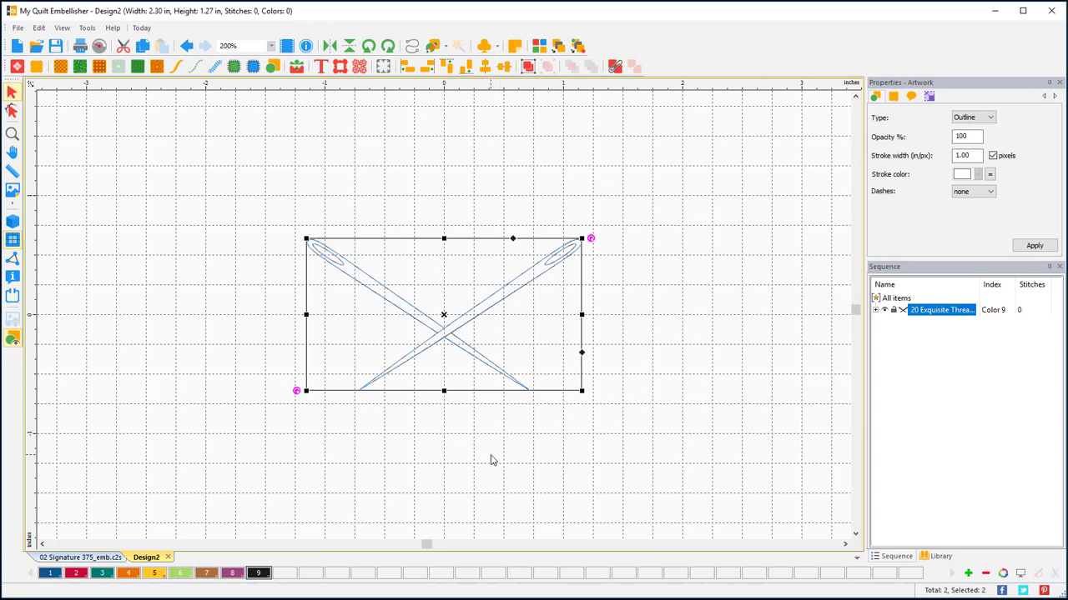
click(451, 462)
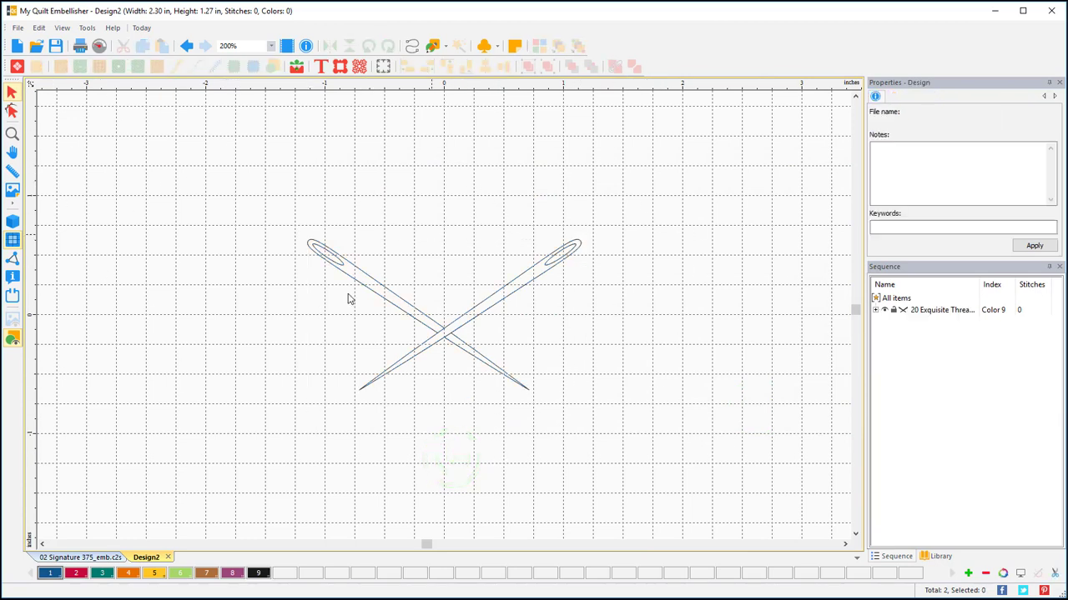
Copy the lower-left gingham triangle from 02 Signature 375_emb and paste it into the crossed needles design
click(96, 559)
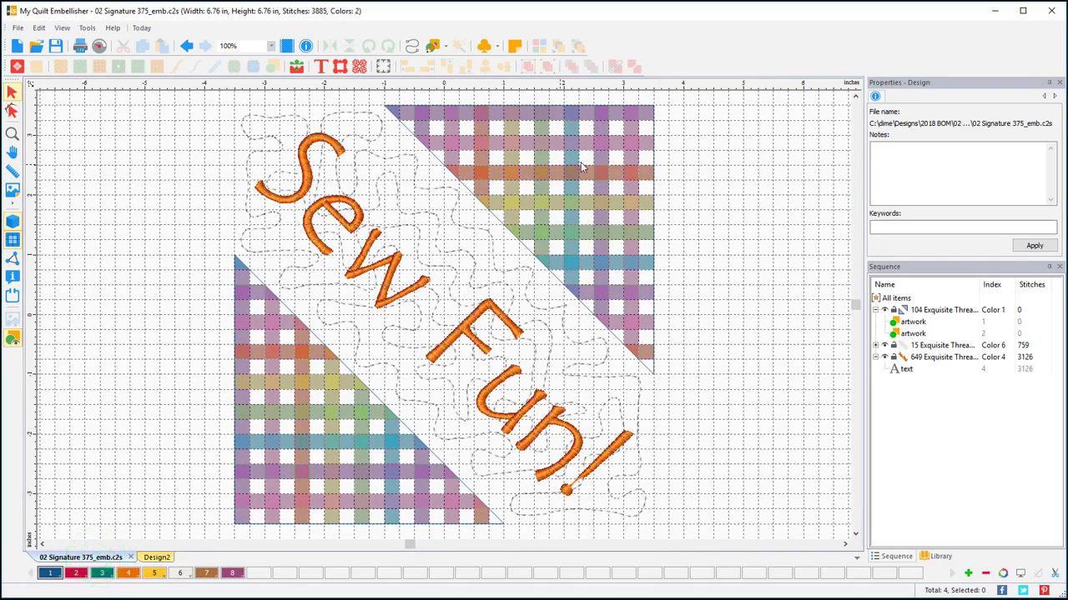
click(912, 323)
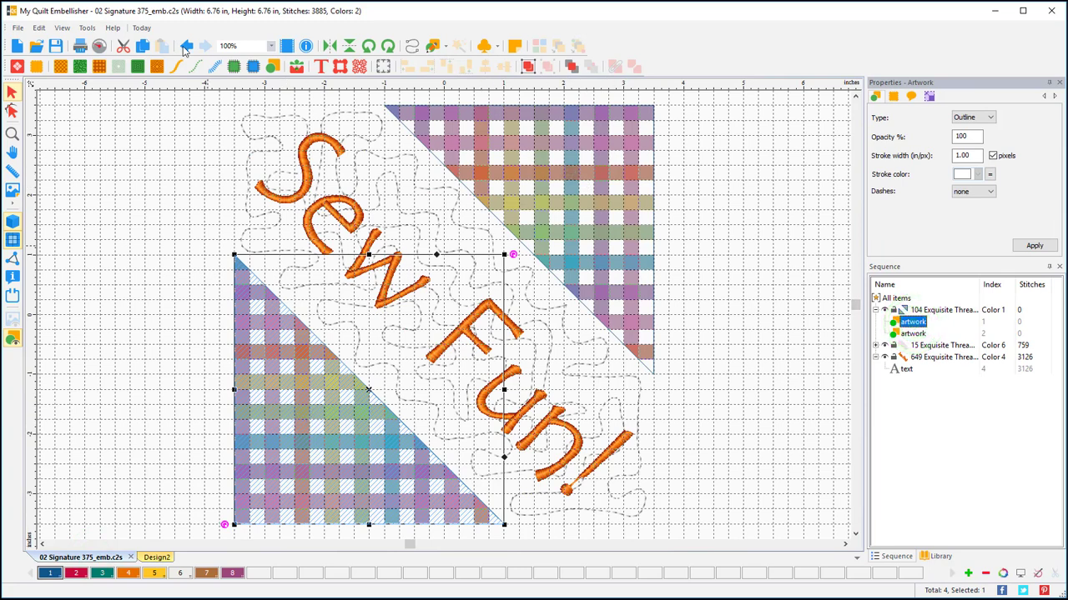
click(142, 45)
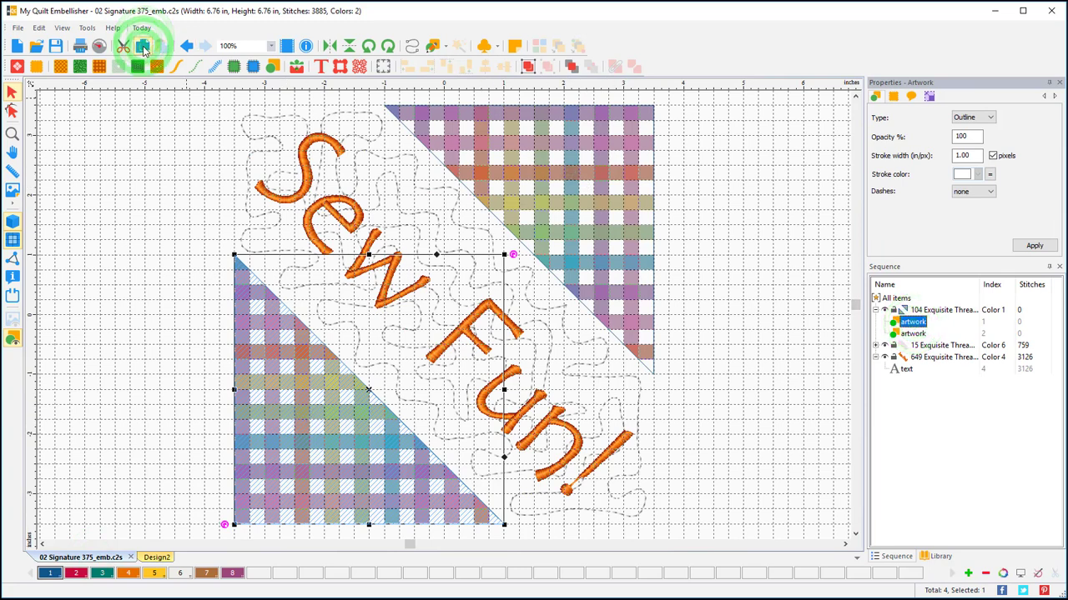
click(156, 557)
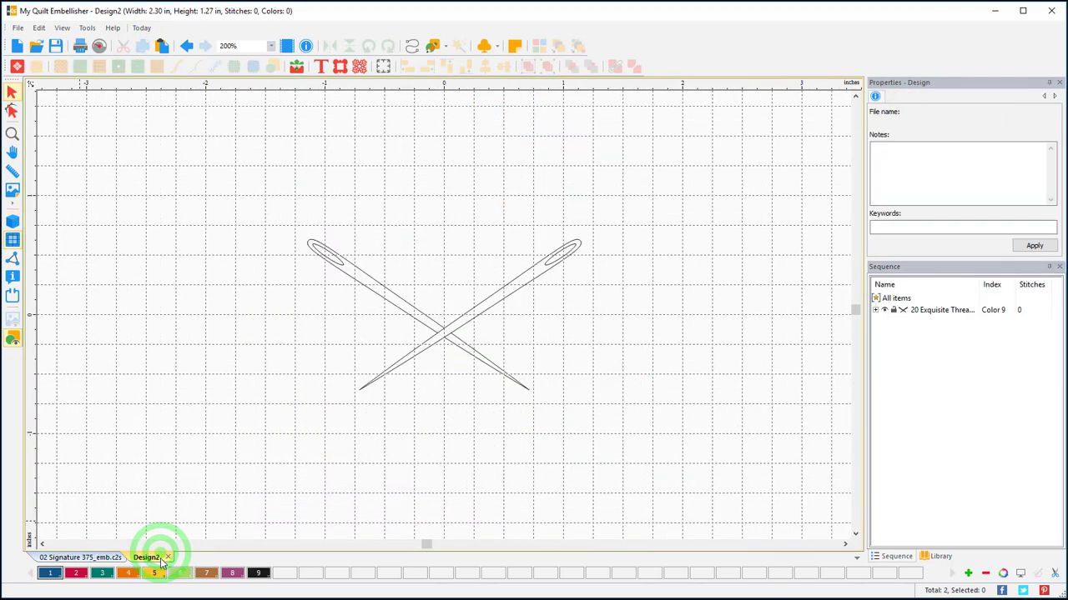
click(162, 45)
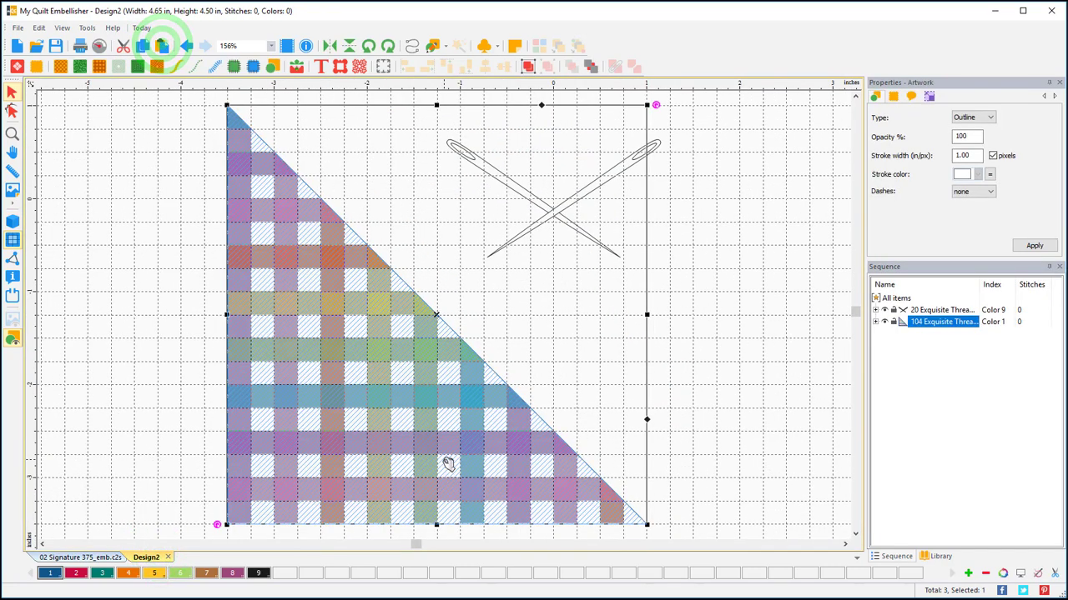
Rotate the pasted triangle counterclockwise so its long edge lies horizontally along the top, move it up, and center it on the origin
click(369, 47)
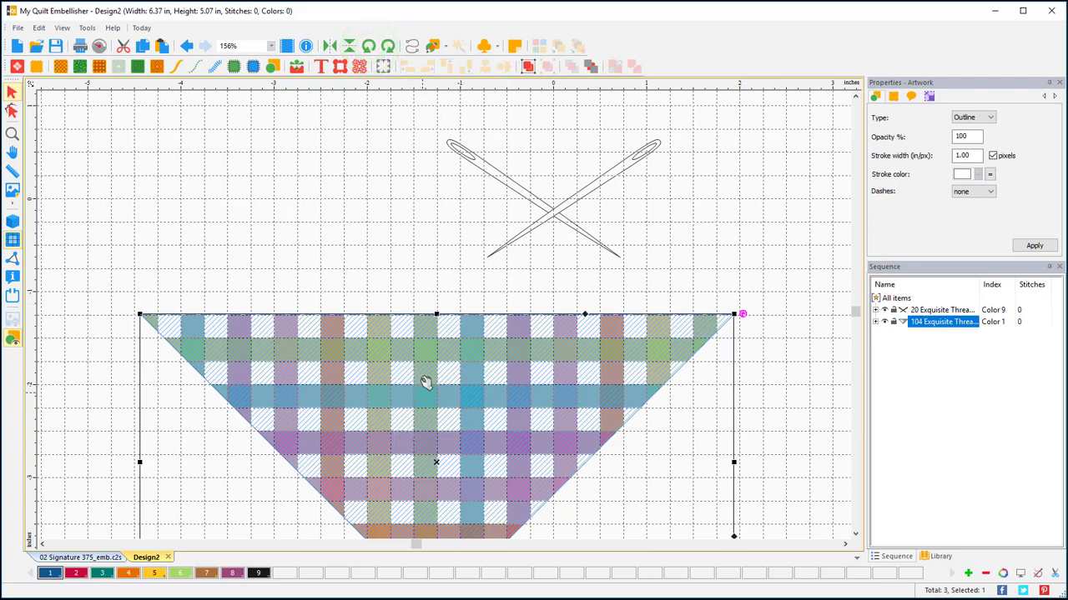
drag(425, 382, 429, 258)
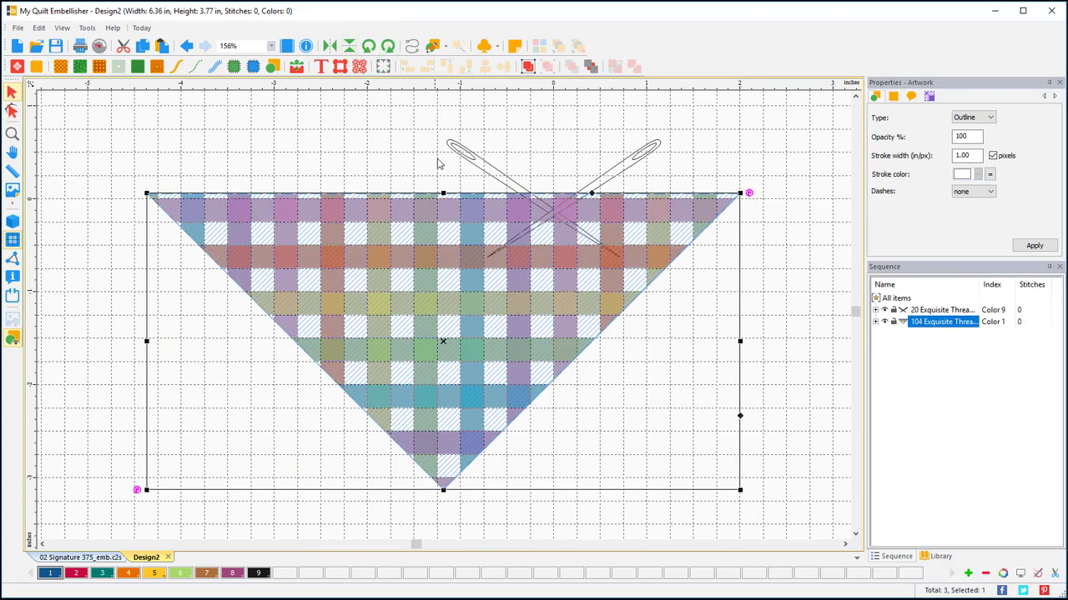
right_click(457, 85)
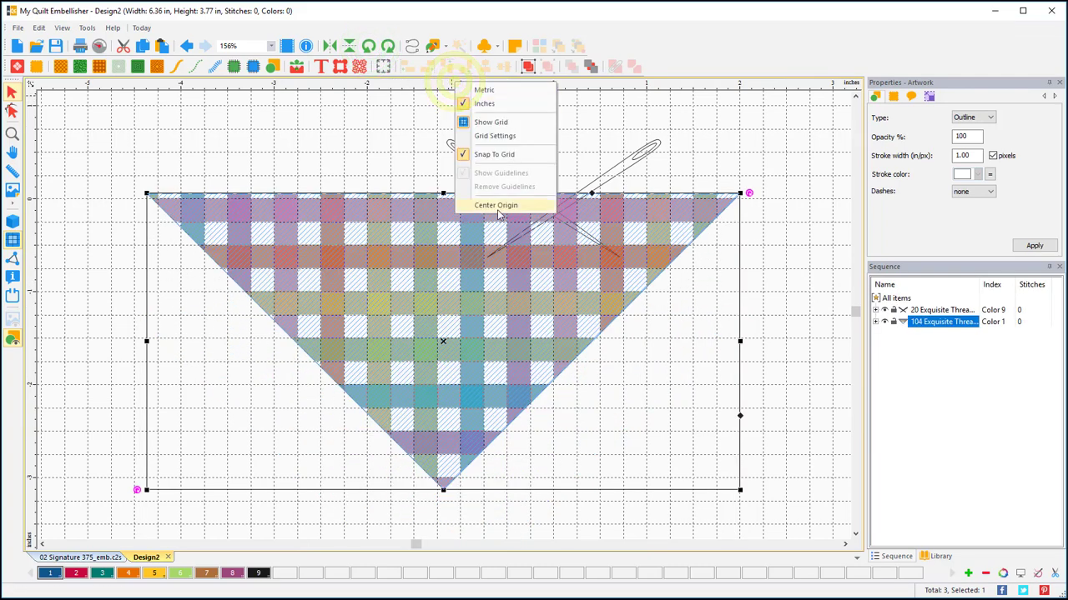
click(498, 208)
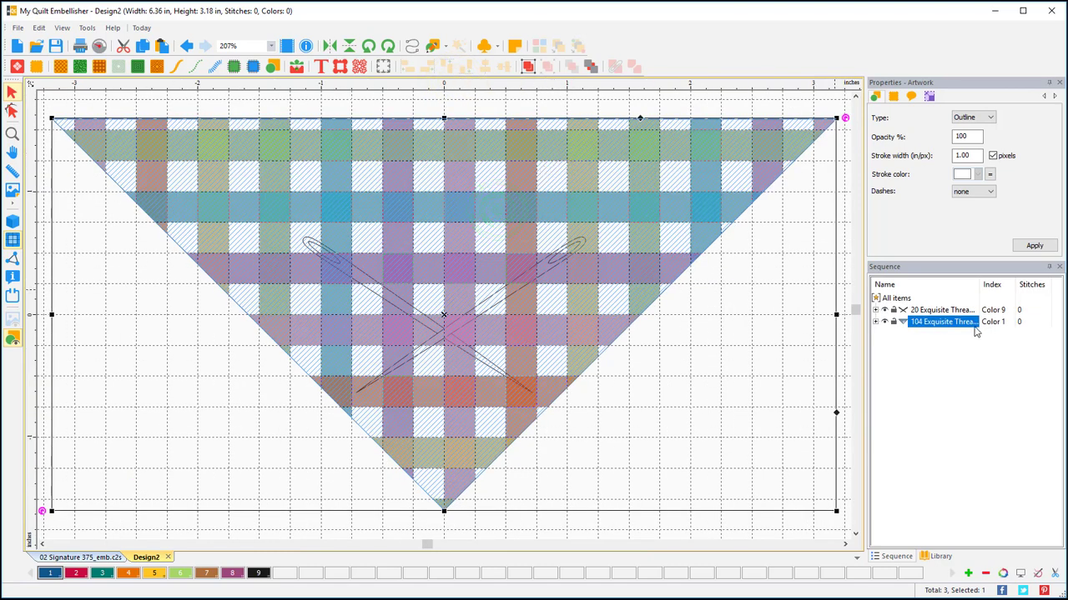
Select the crossed needles artwork and move it slightly upward within the gingham triangle, keeping it horizontally centered
click(943, 311)
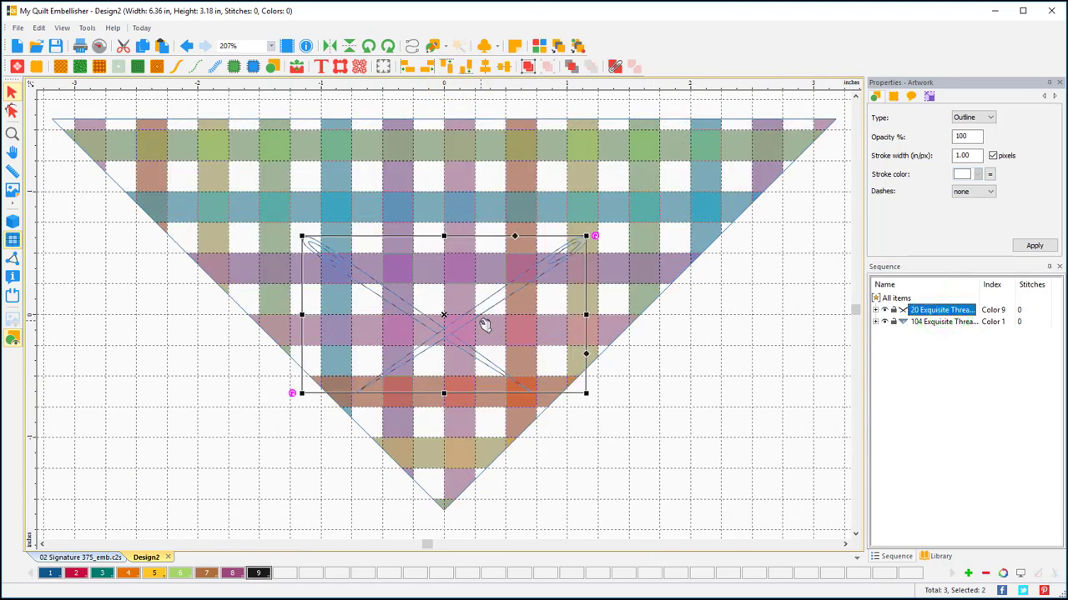
mouse_move(465, 318)
mouse_down()
mouse_move(468, 287)
mouse_move(469, 304)
mouse_up()
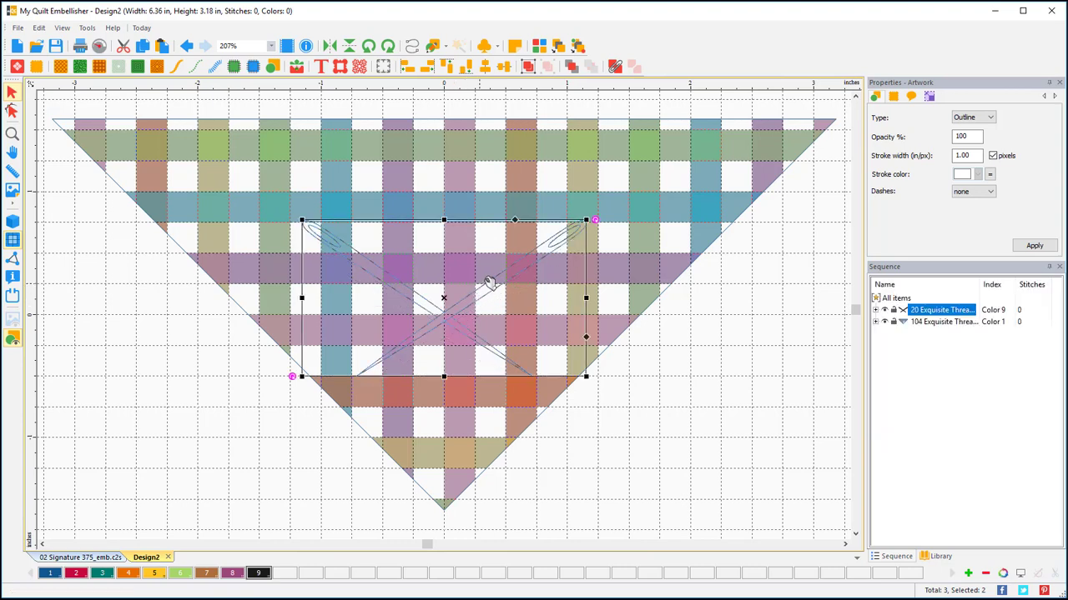
Enlarge the crossed needles artwork proportionally to about 3.09 by 1.70 in and center it on the origin
drag(302, 221, 231, 159)
drag(355, 260, 397, 245)
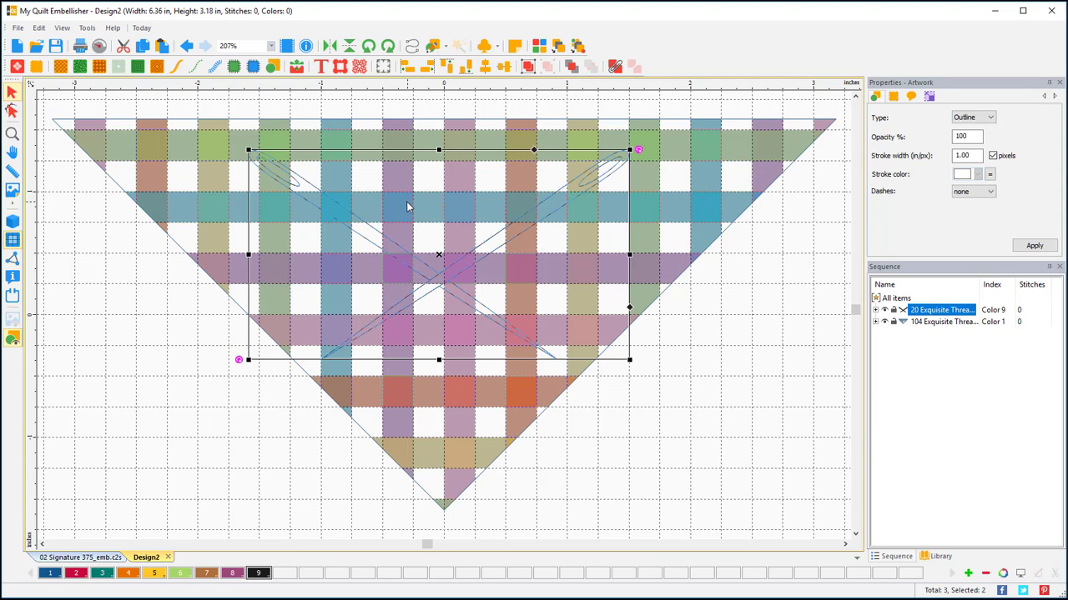
right_click(490, 92)
click(536, 208)
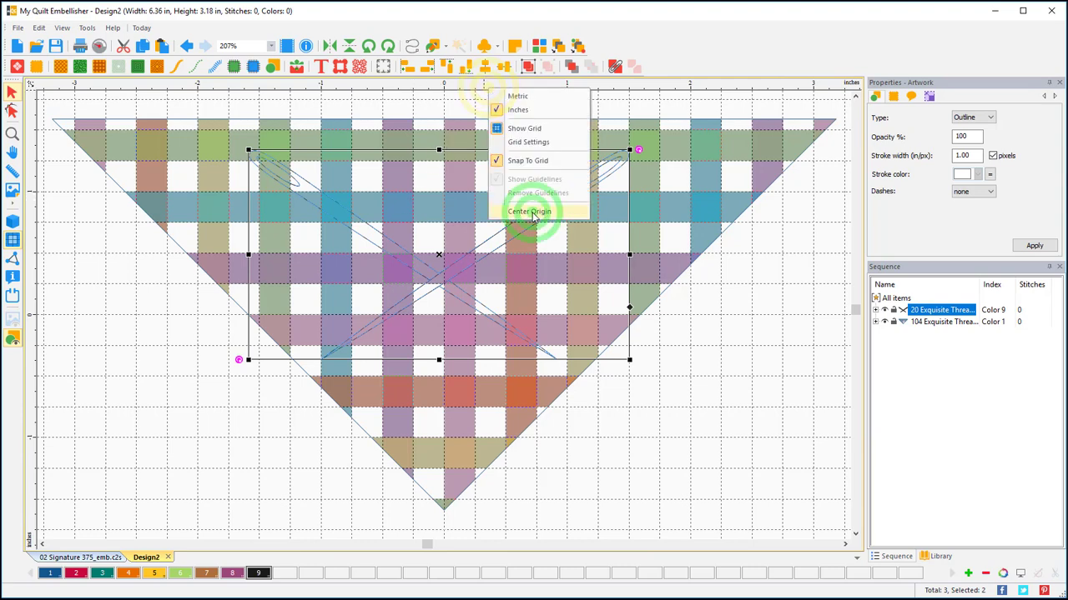
Select the gingham triangle, center it on the origin, and deselect it
click(524, 157)
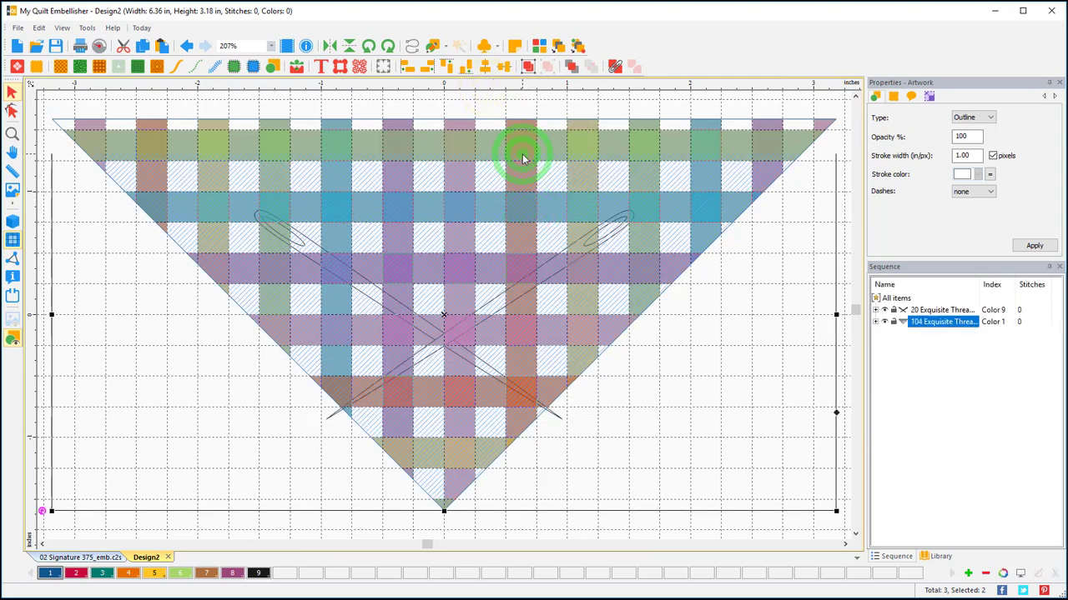
right_click(523, 158)
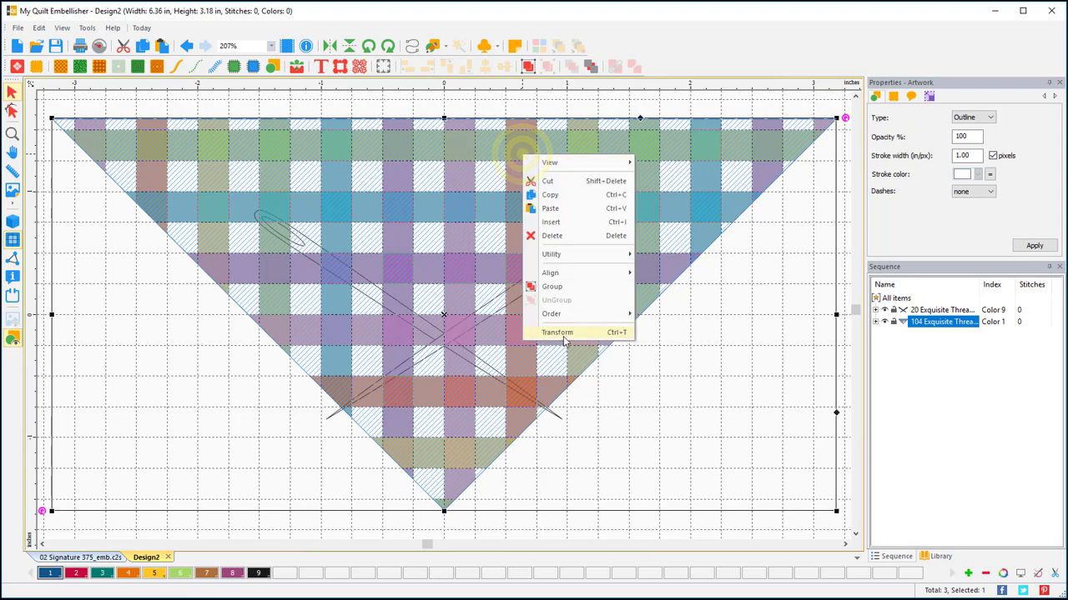
click(557, 70)
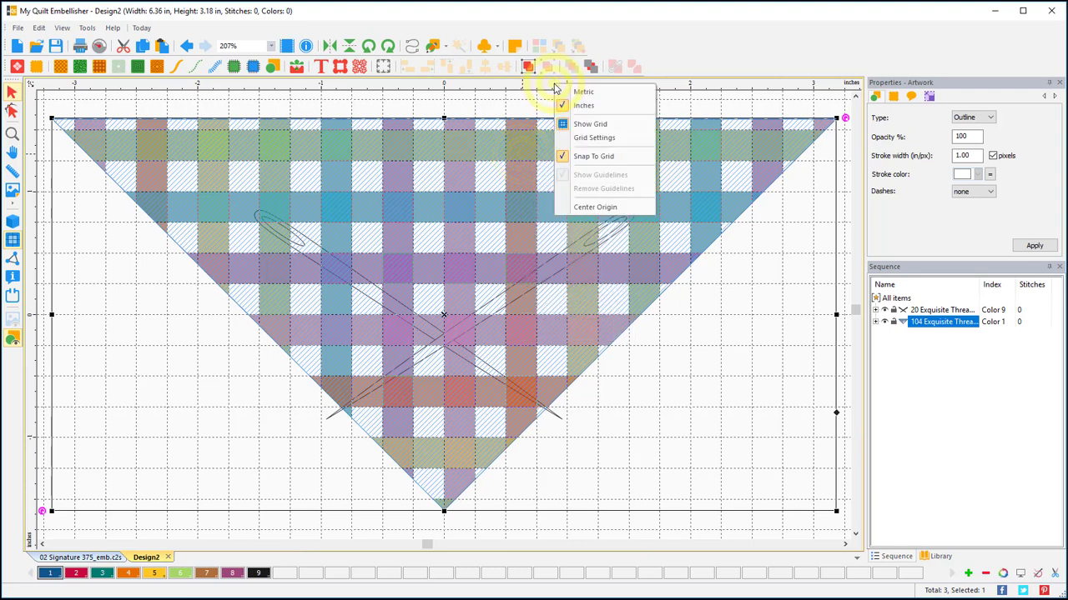
click(588, 205)
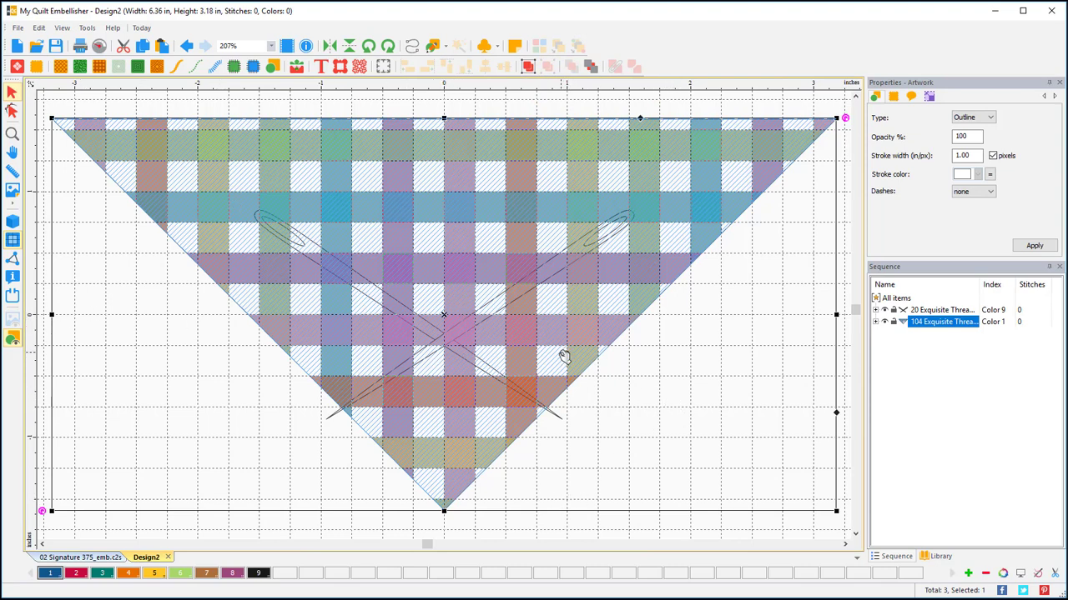
click(573, 524)
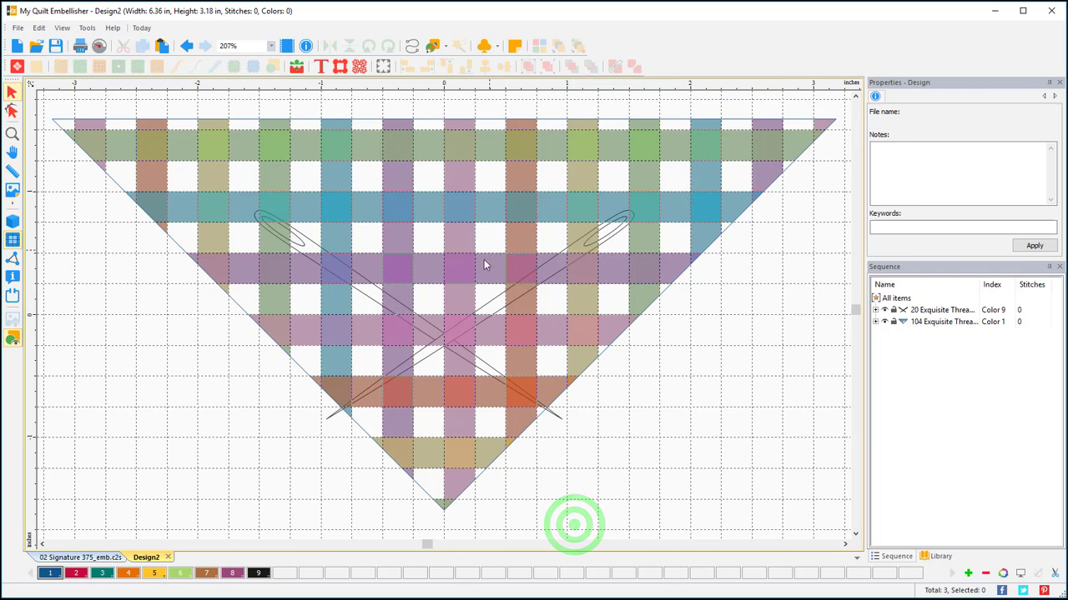
Move the crossed needles straight up about half an inch within the gingham triangle and delete the triangle
click(488, 309)
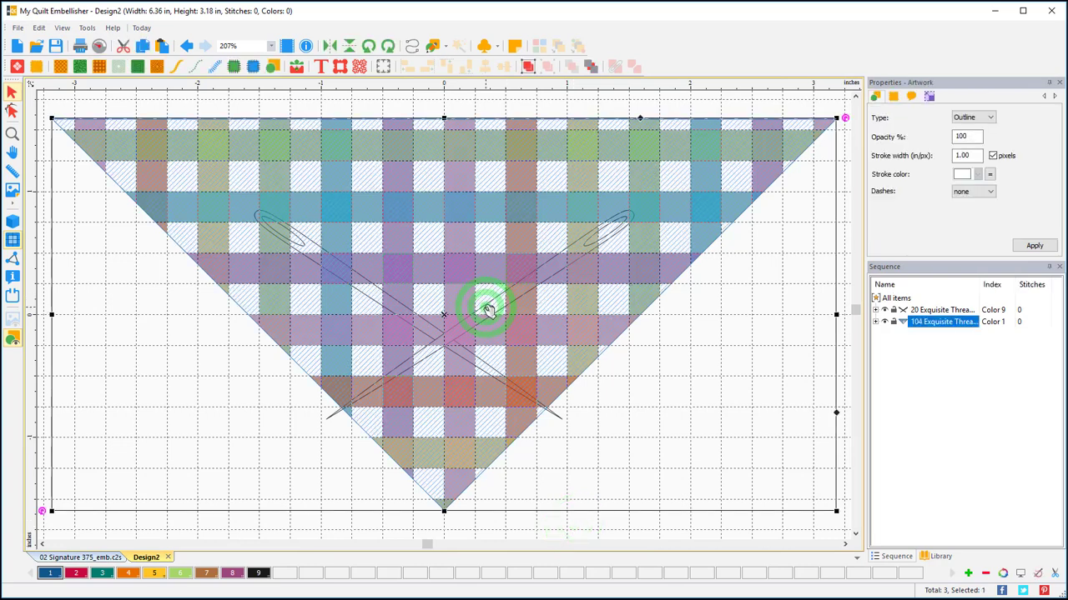
click(955, 310)
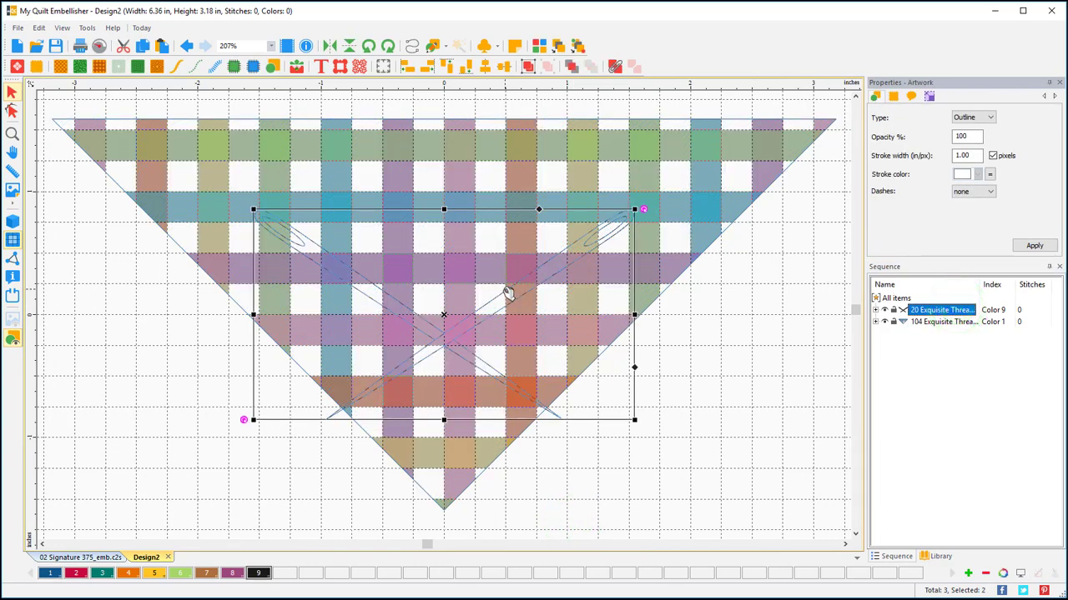
drag(504, 292, 504, 223)
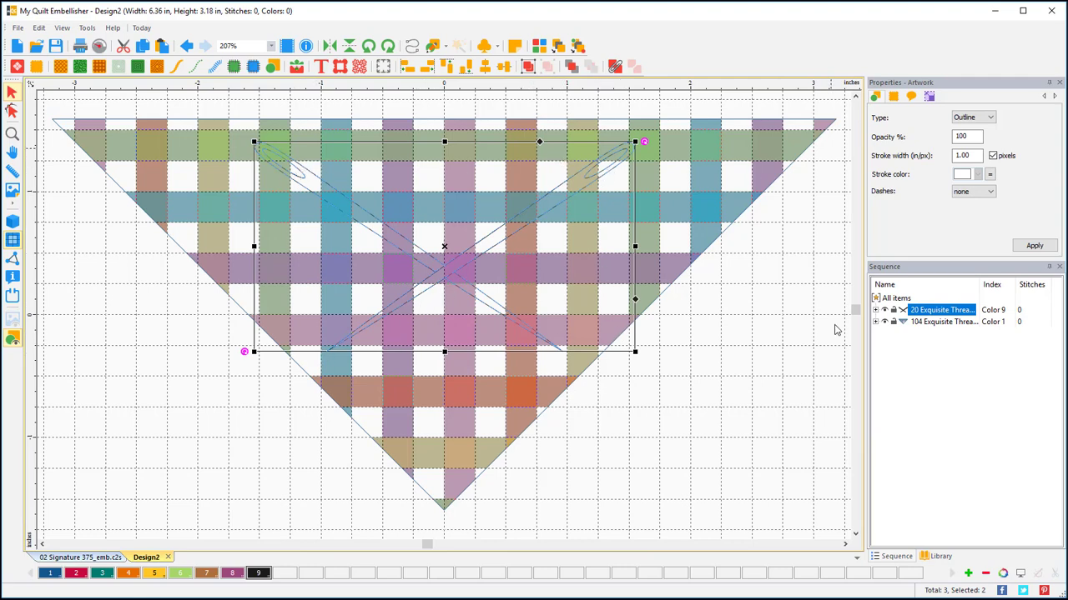
click(926, 324)
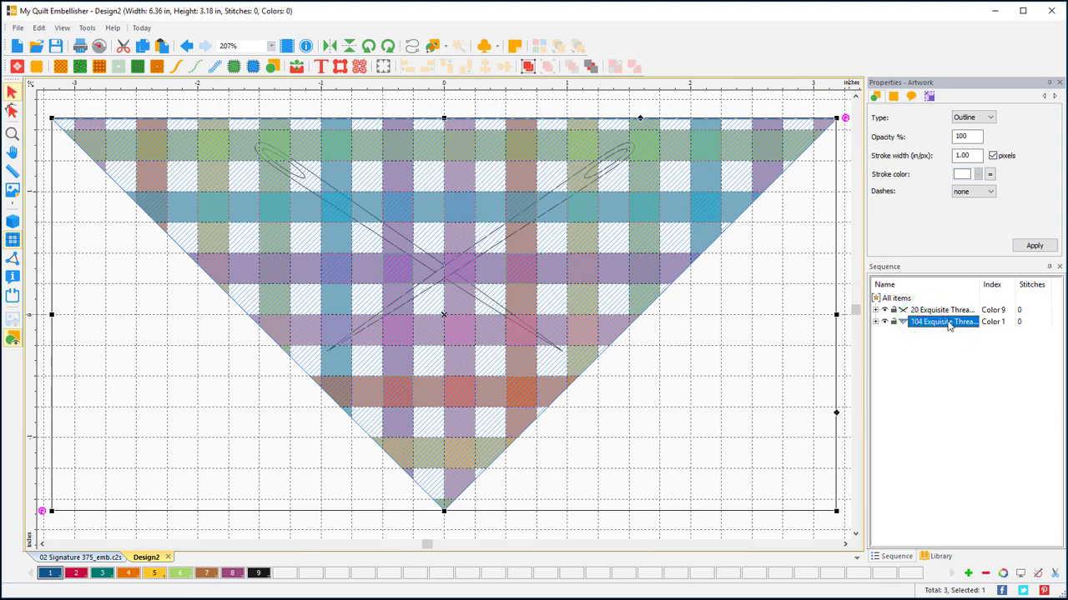
key(Delete)
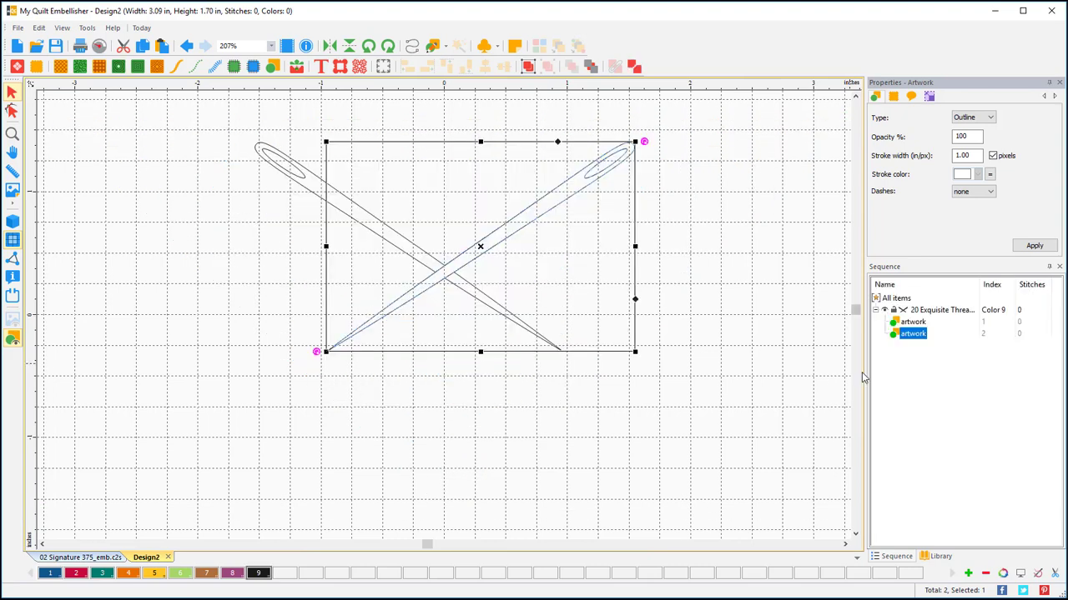
Convert both needle artworks to run stitches and inspect the stitched crossing up close in 3D view
click(723, 187)
drag(198, 108, 689, 456)
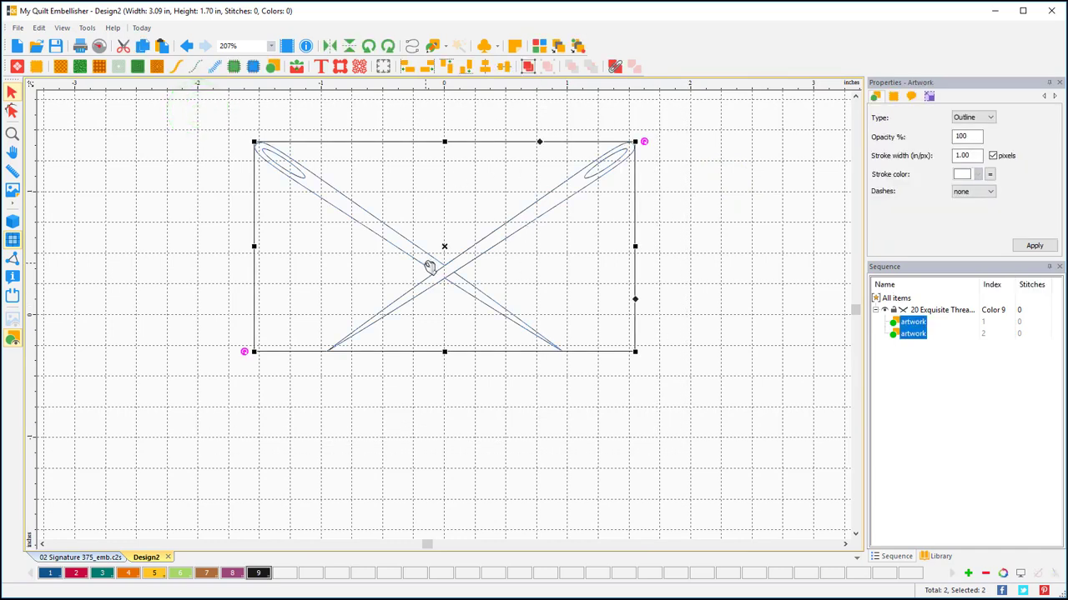
click(177, 68)
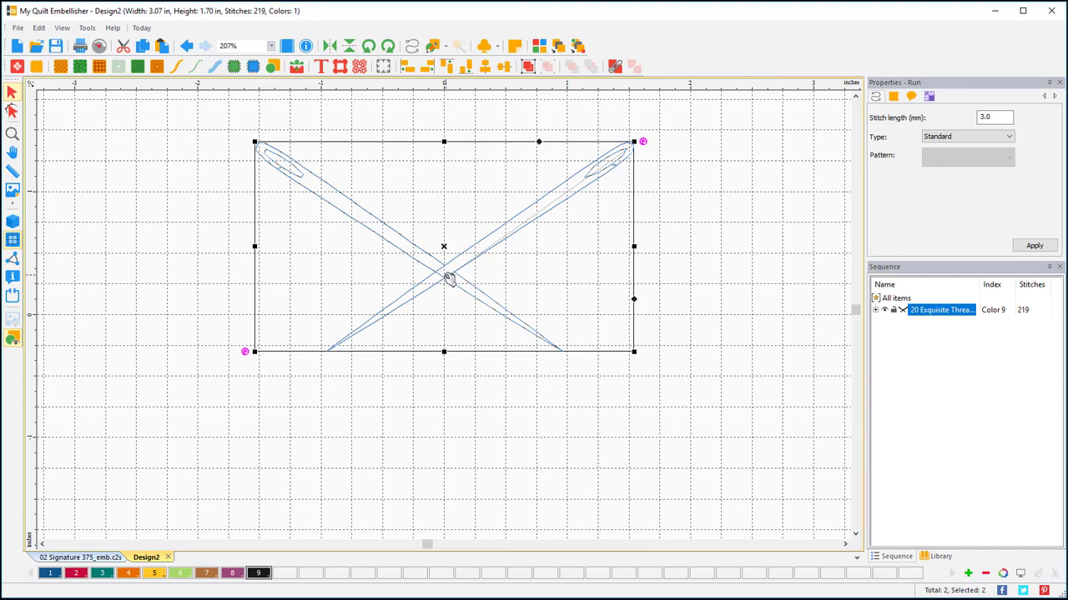
click(12, 221)
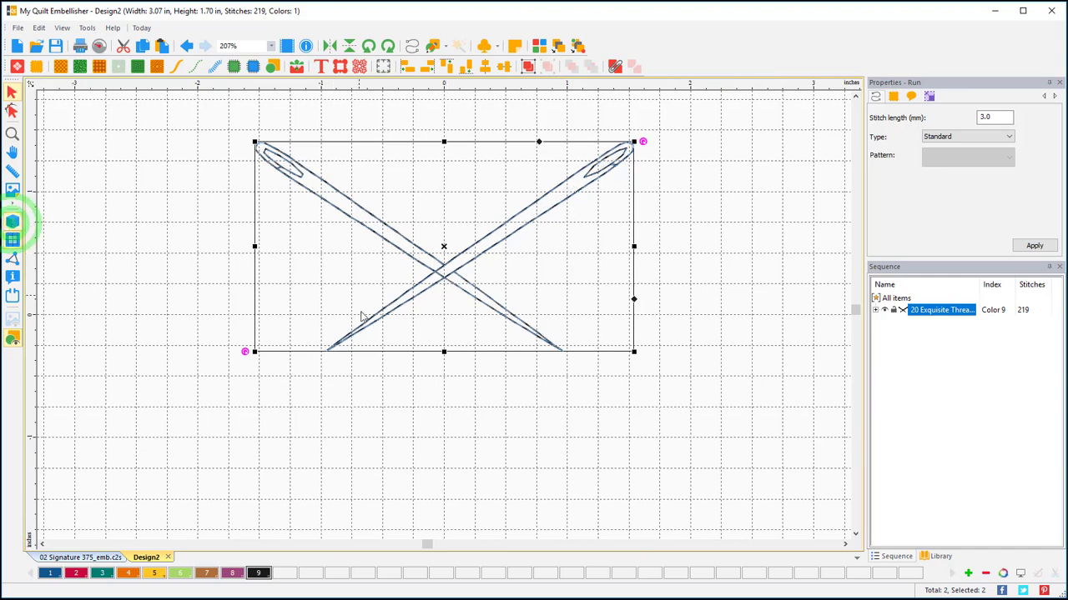
click(389, 404)
scroll(443, 293, up, 4)
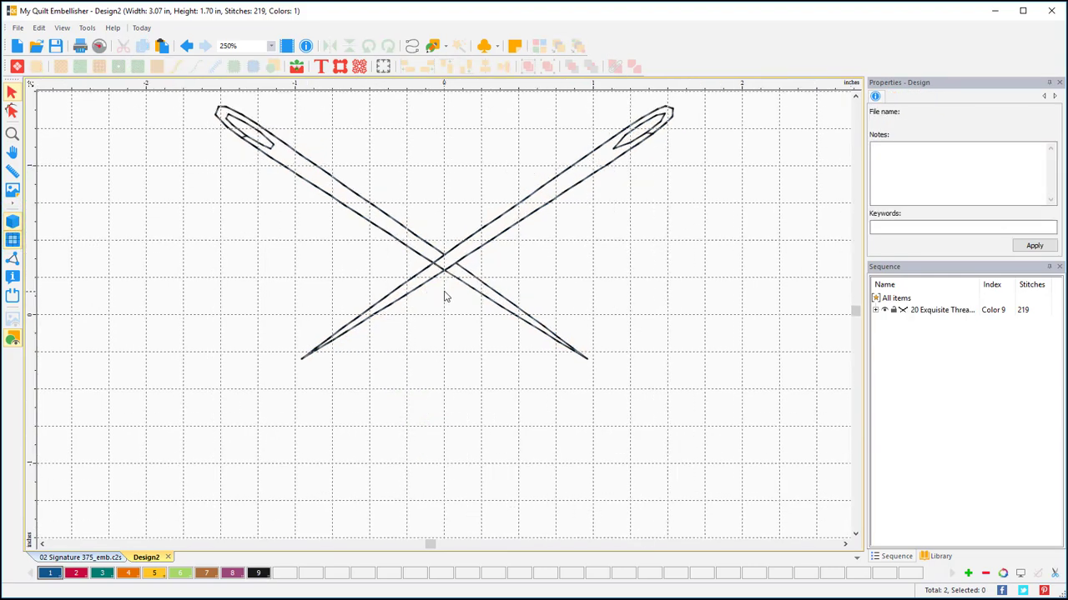
scroll(459, 226, up, 1)
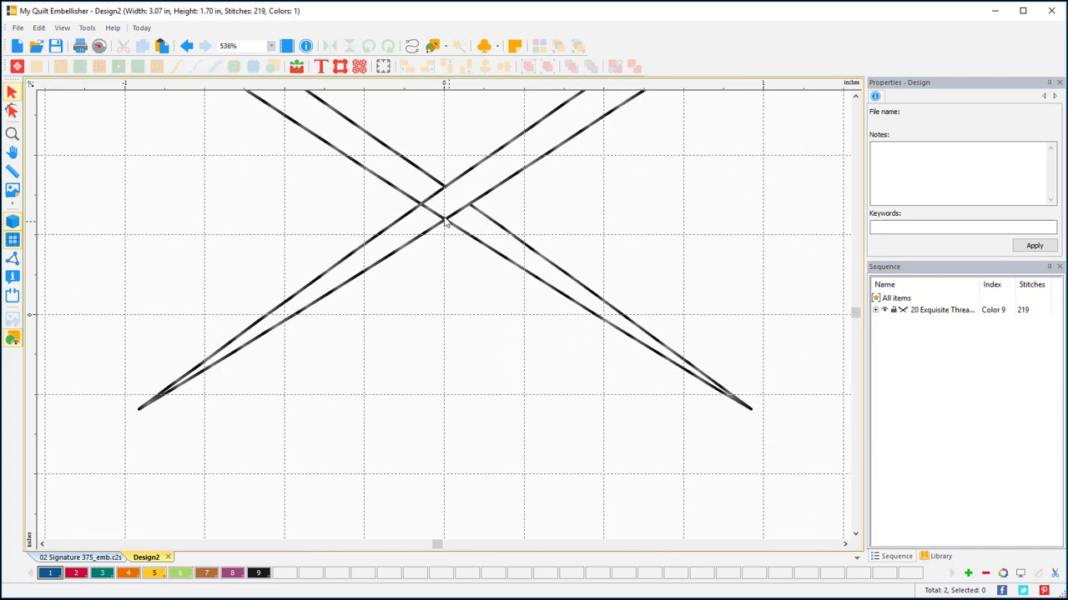
scroll(433, 210, down, 5)
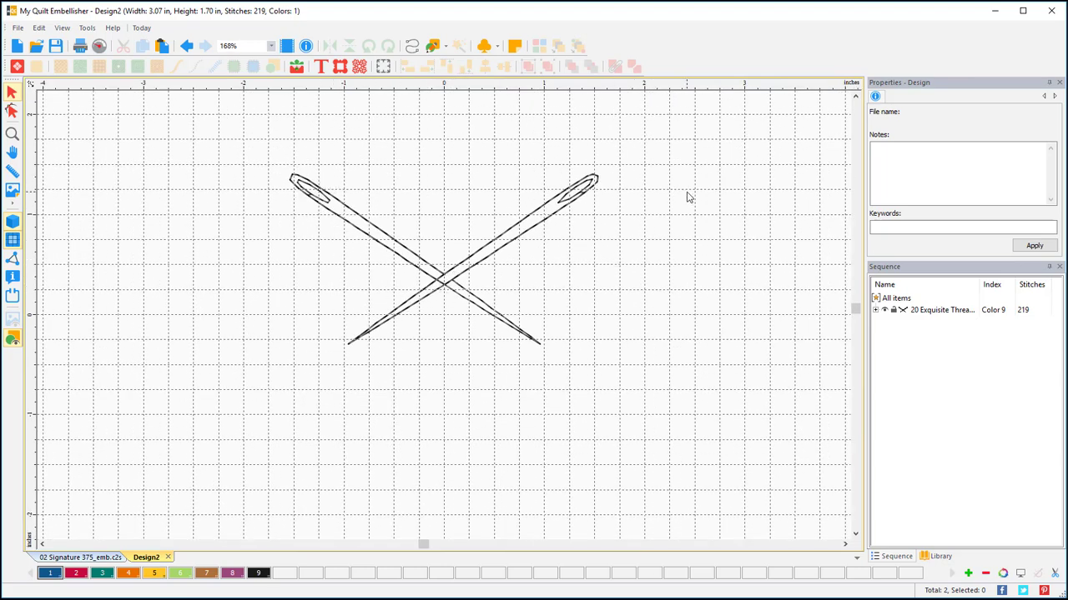
Set the run type of both needles to Bean, apply it, and deselect the needles
drag(222, 133, 588, 385)
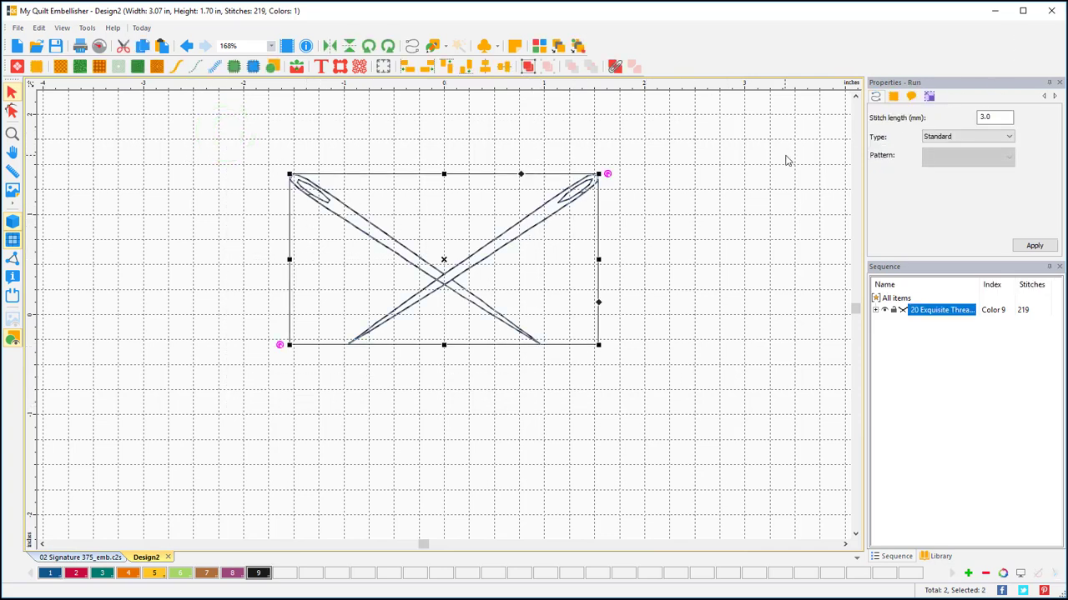
click(993, 136)
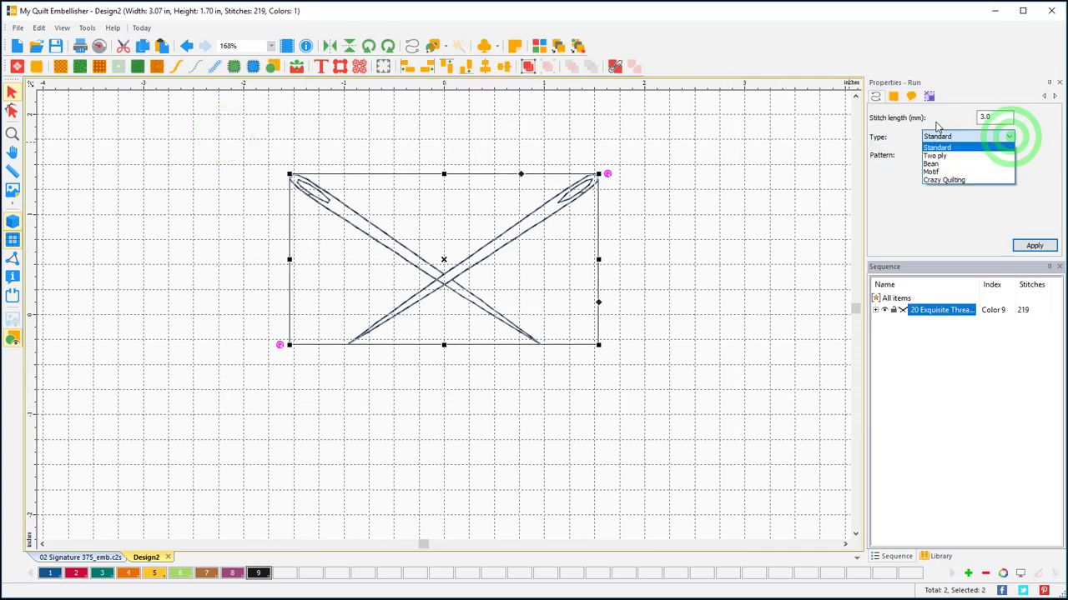
click(930, 164)
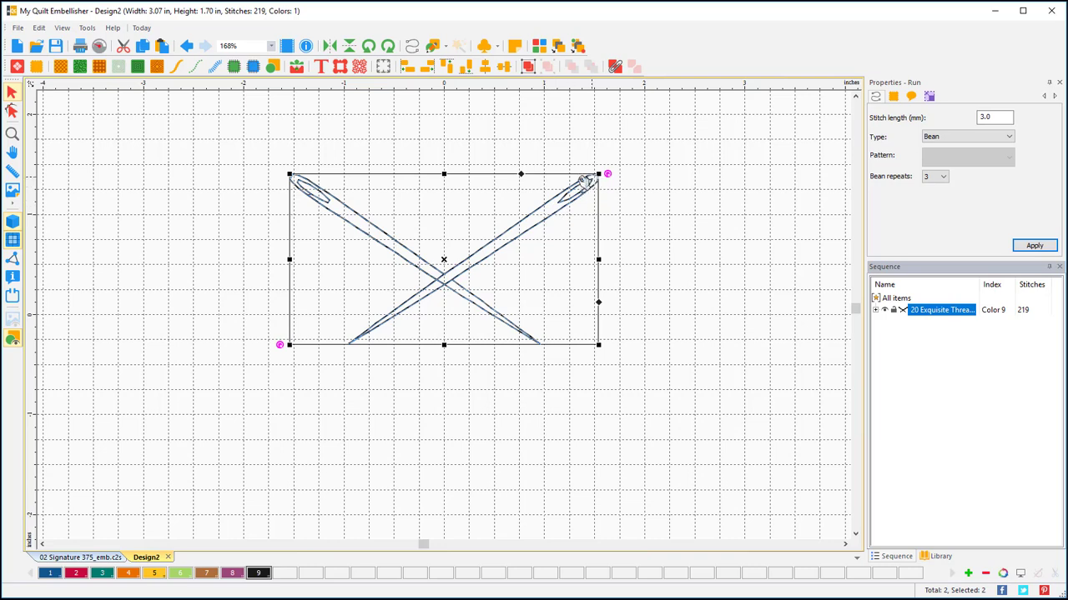
click(1035, 245)
click(437, 422)
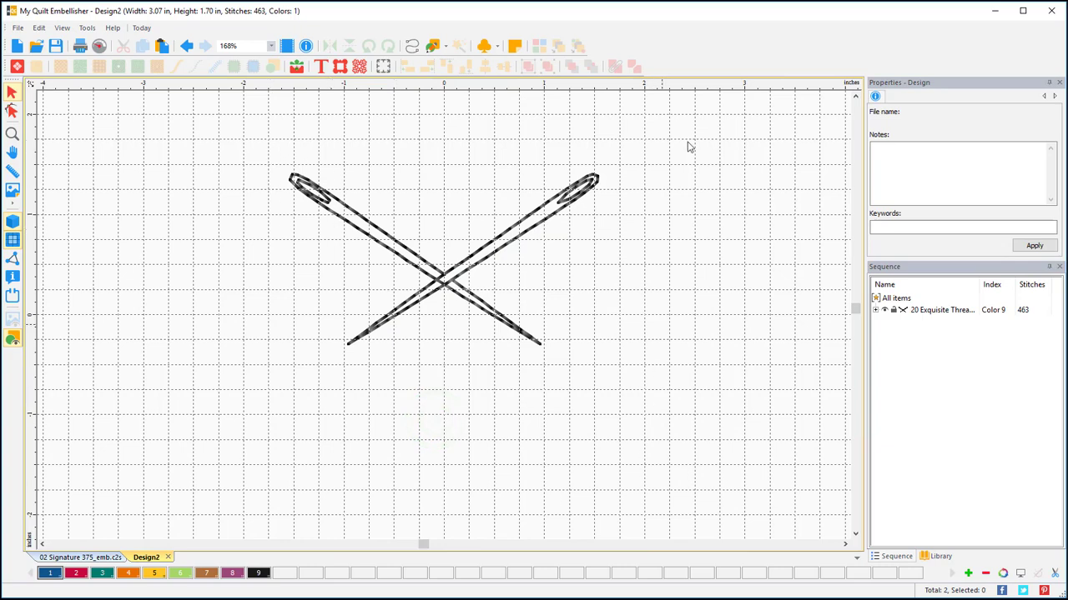
Select both needle run segments and group them into one object
drag(261, 131, 649, 409)
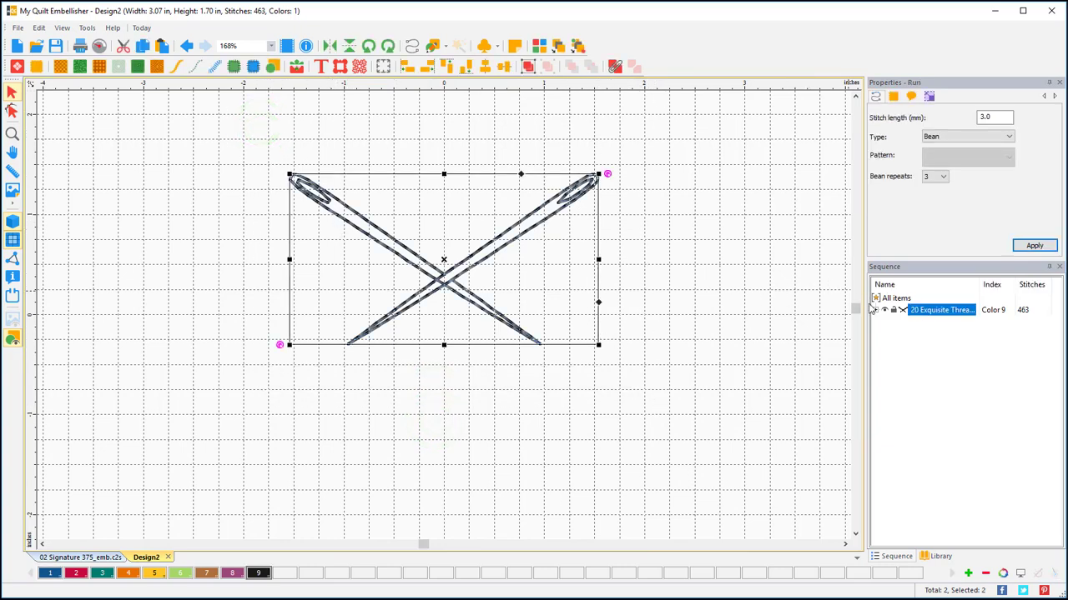
click(877, 311)
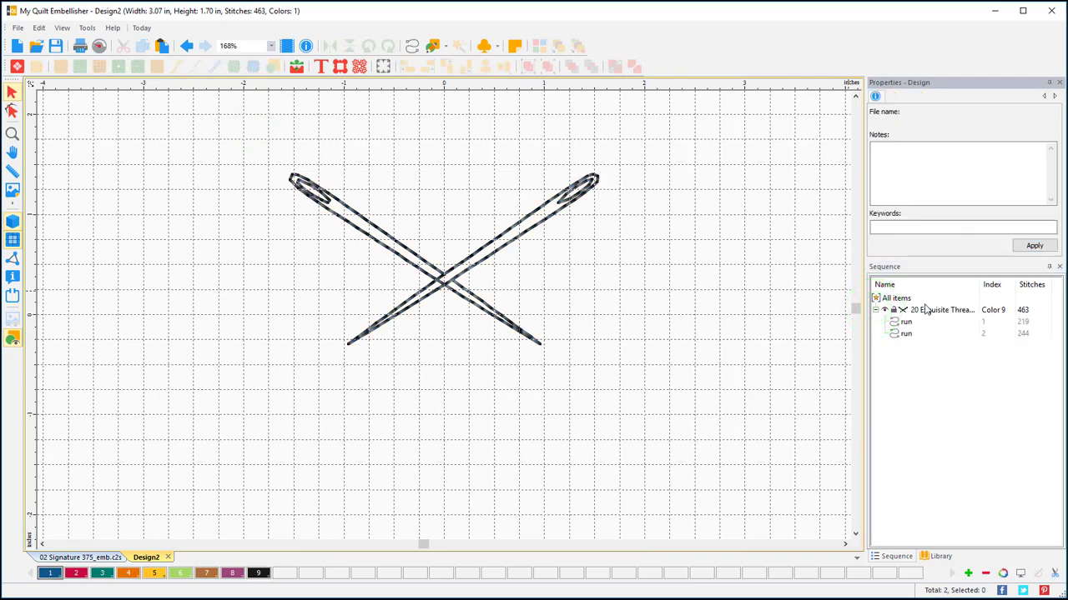
click(924, 313)
right_click(526, 236)
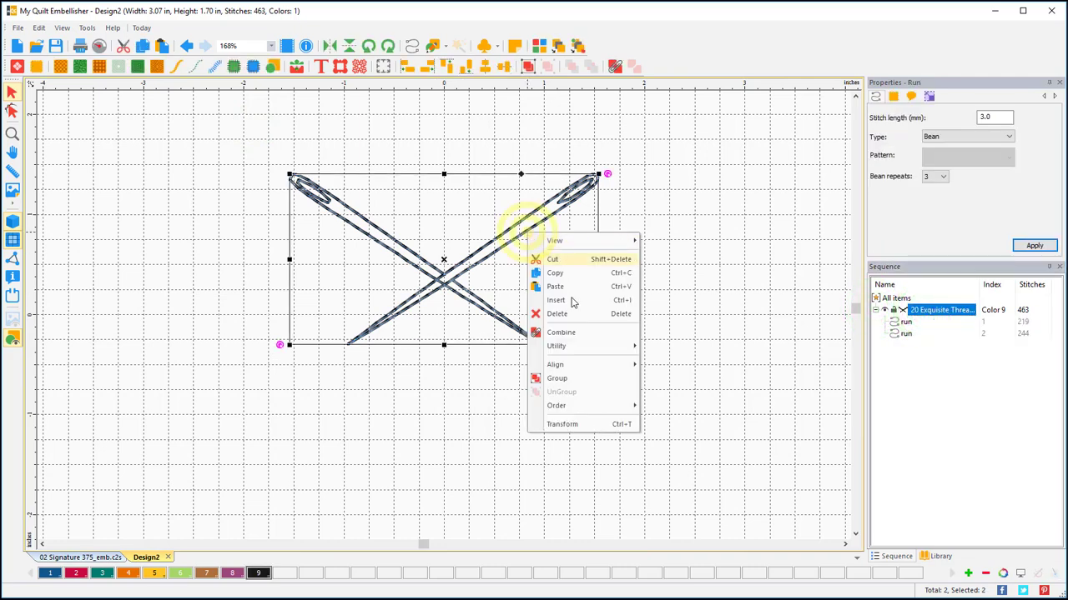
click(559, 380)
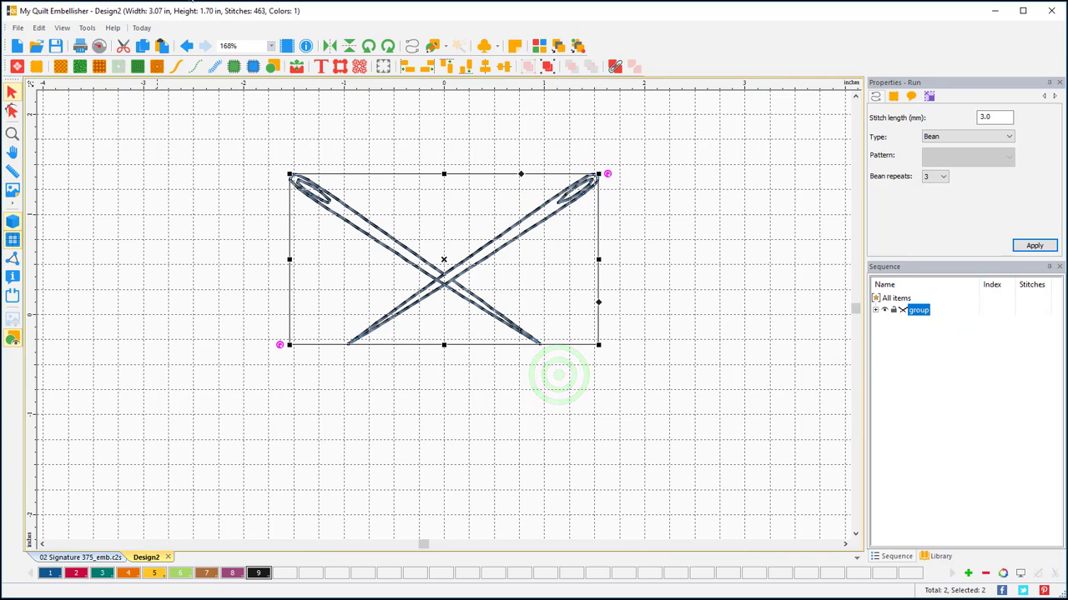
Copy the grouped needles and paste them into the 02 Signature 375_emb.c2s design
click(142, 46)
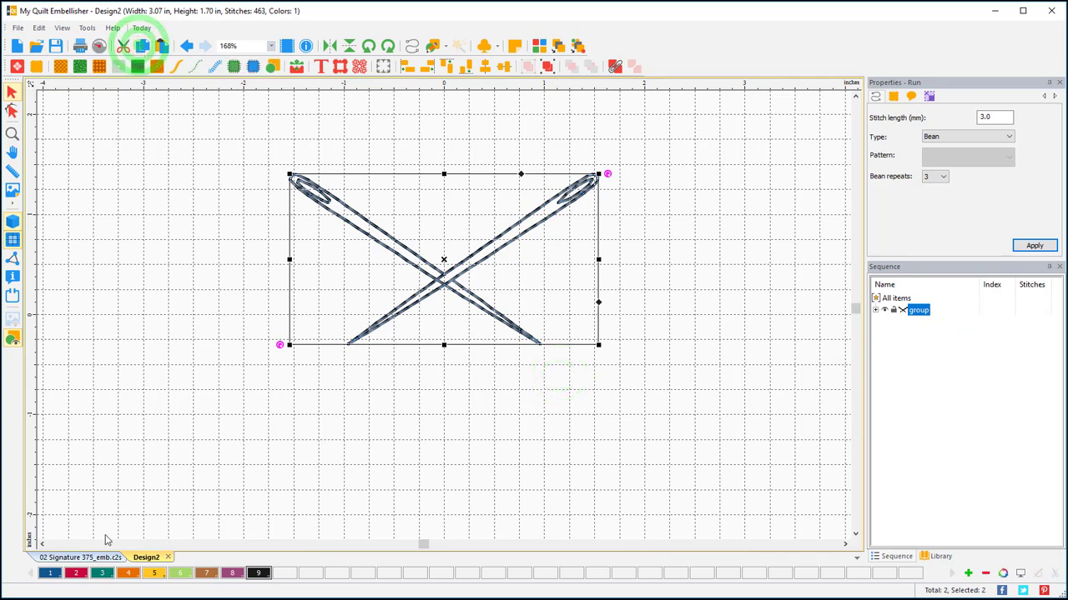
click(77, 557)
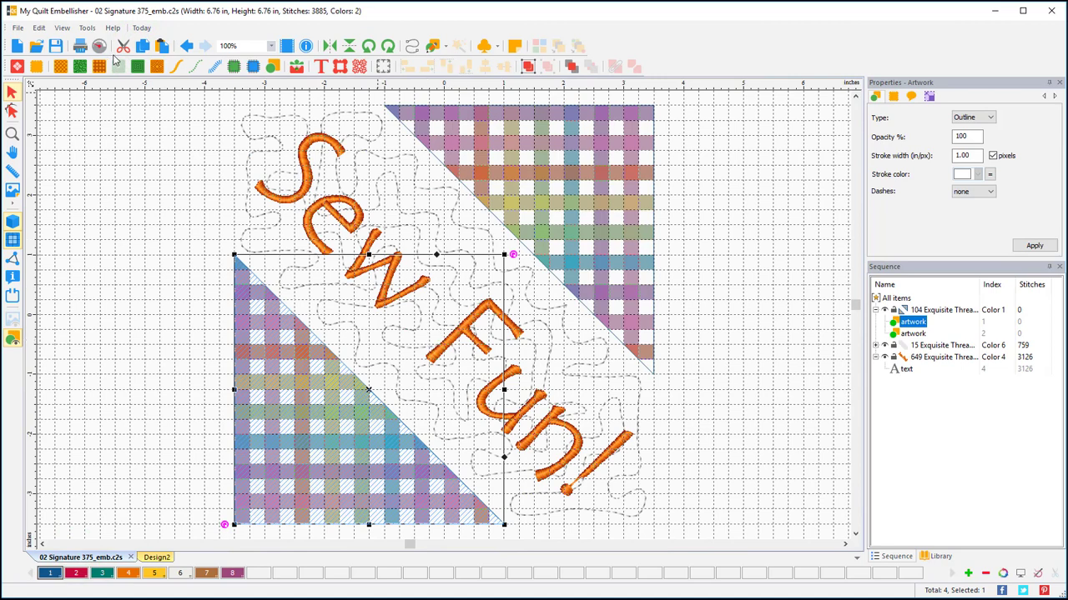
click(161, 46)
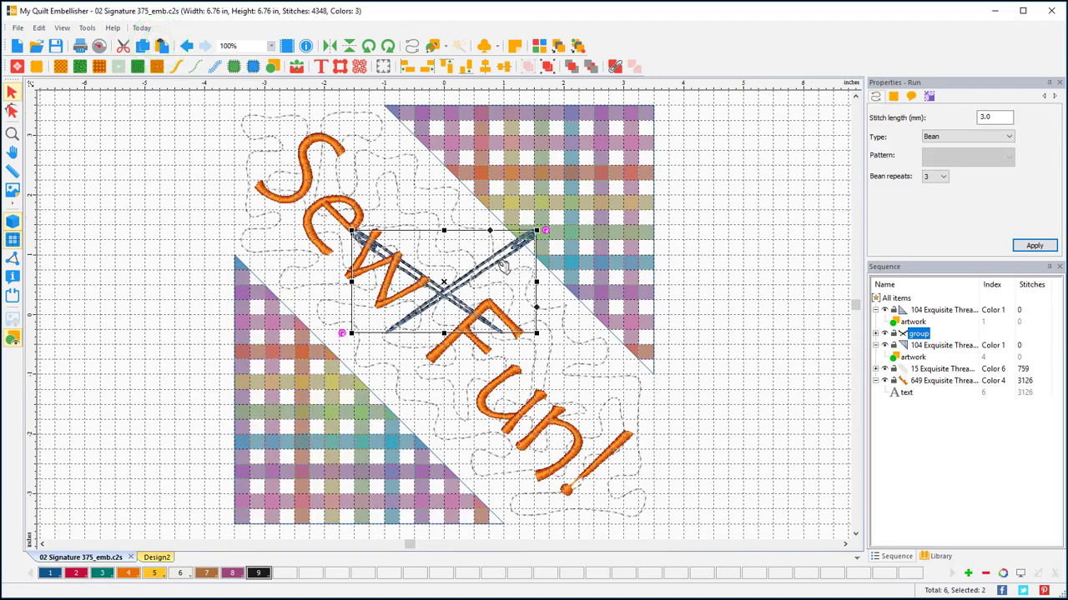
Rotate the pasted needles 45 degrees clockwise and move them into the lower-left gingham triangle
click(389, 47)
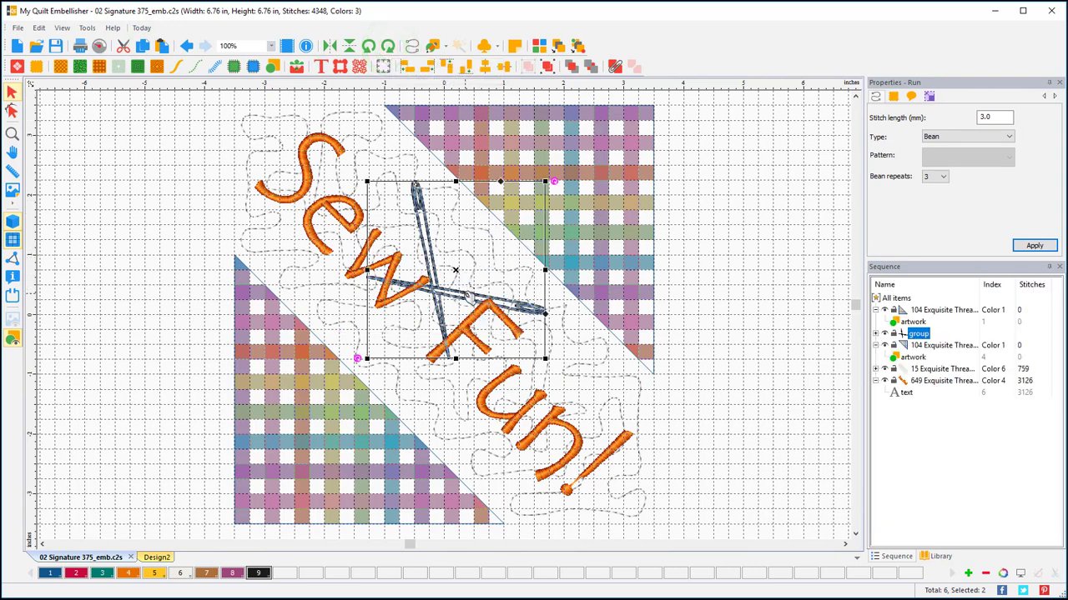
drag(470, 294, 350, 448)
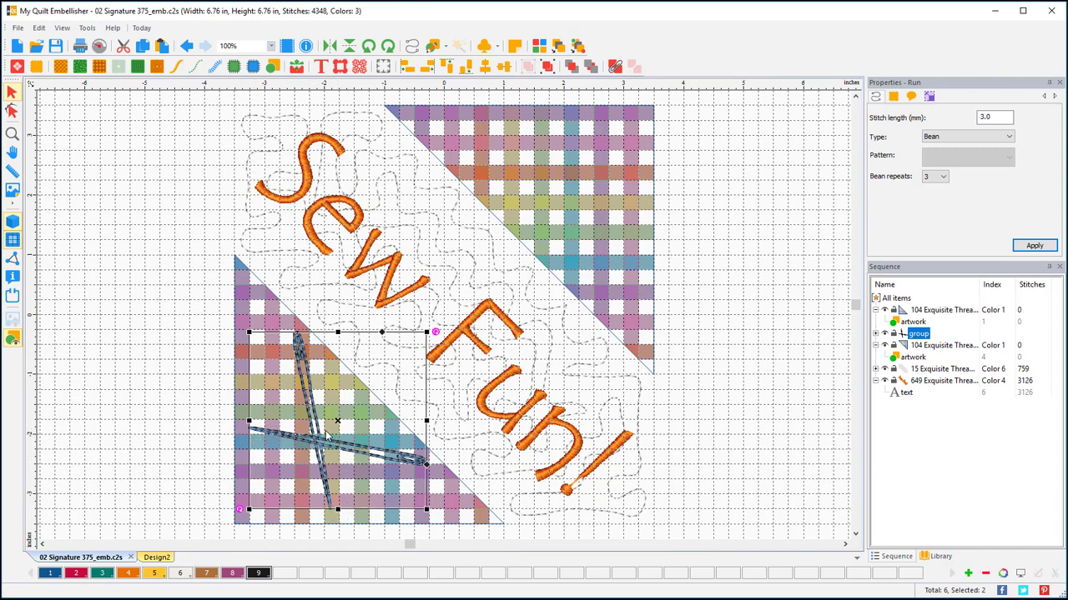
Duplicate the needle group in the lower-left triangle and rotate the copy counterclockwise by 180 degrees in total
click(142, 46)
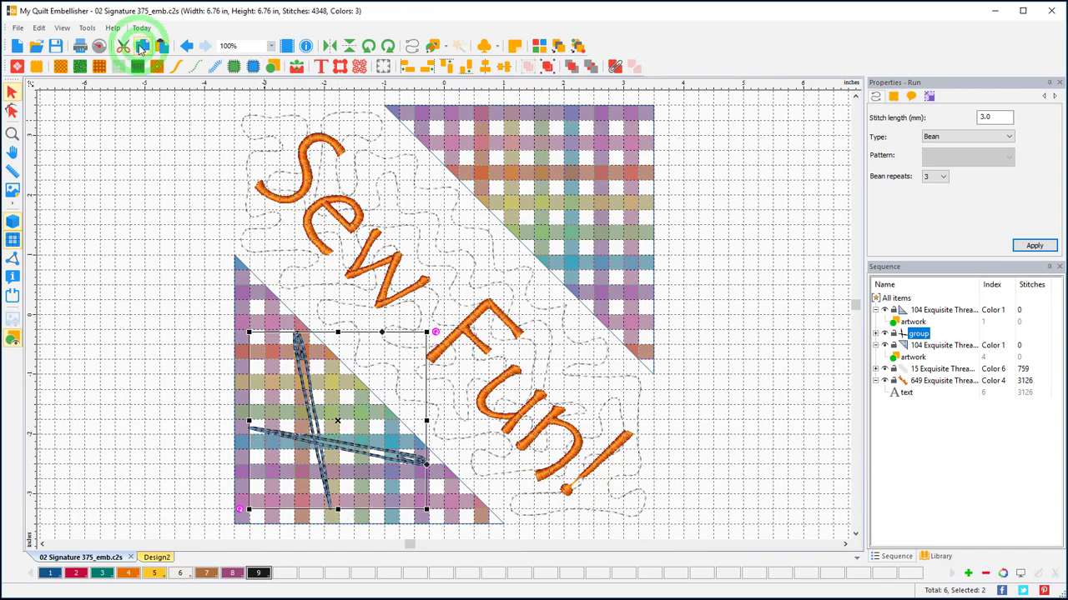
click(162, 46)
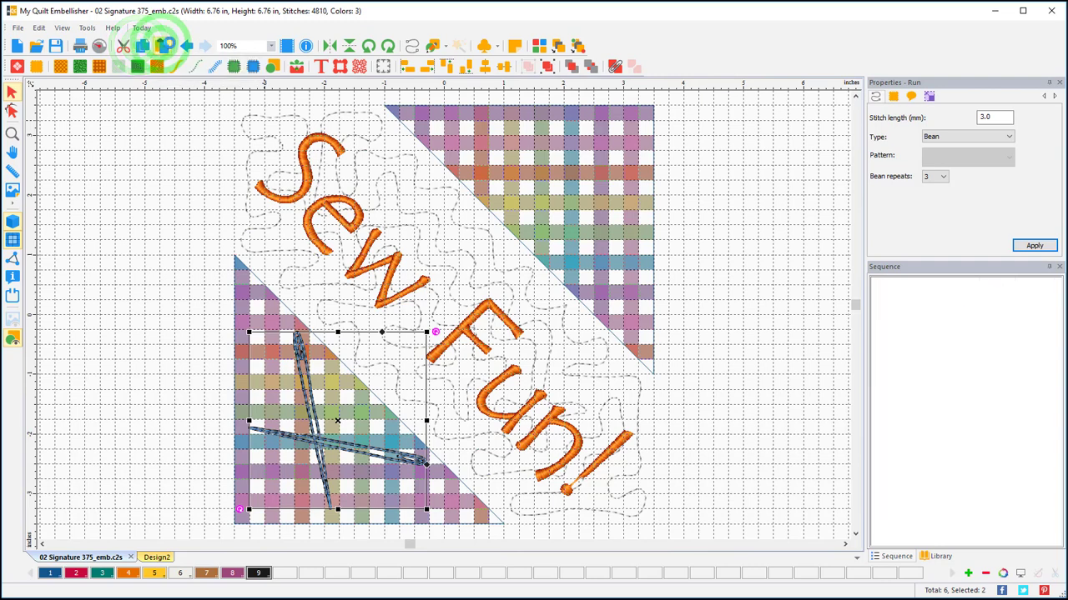
click(368, 47)
click(368, 47)
click(369, 47)
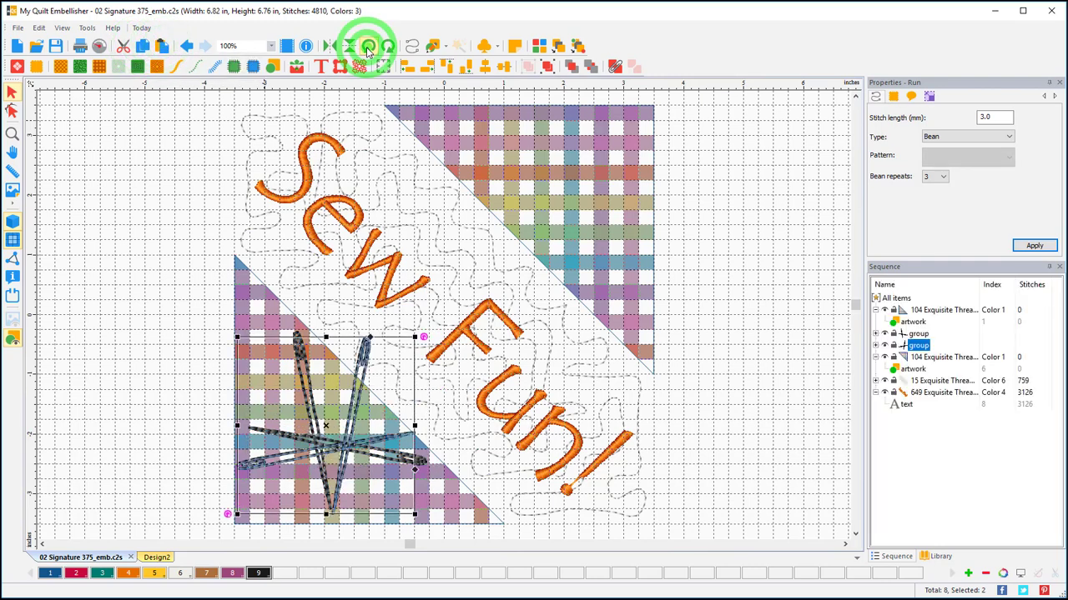
click(369, 47)
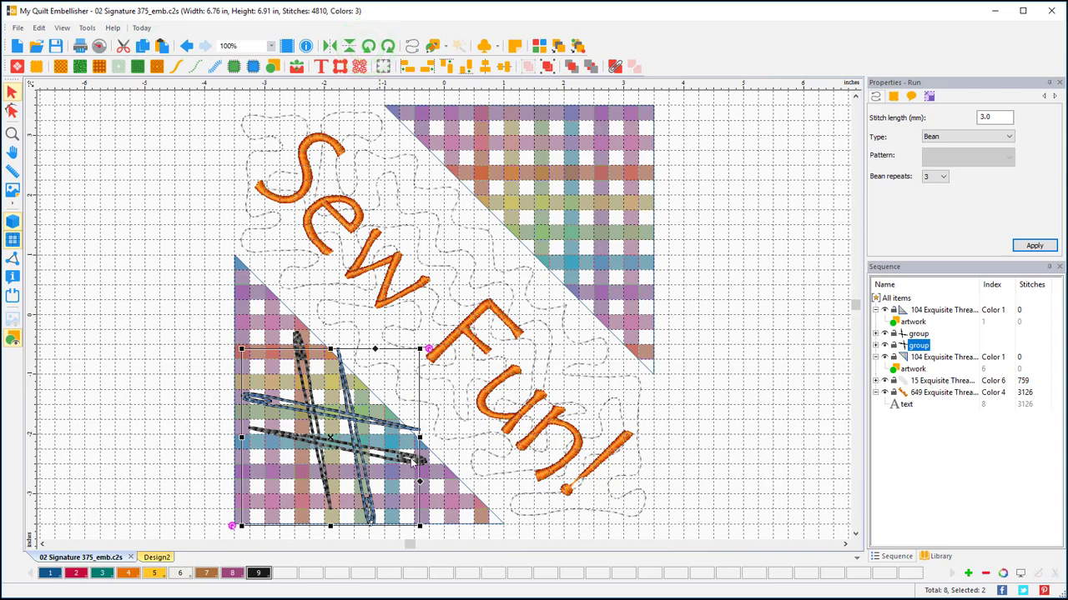
Move the rotated needle copy into the upper-right gingham triangle and reorder both needle groups to stitch after the lettering
drag(365, 432, 577, 195)
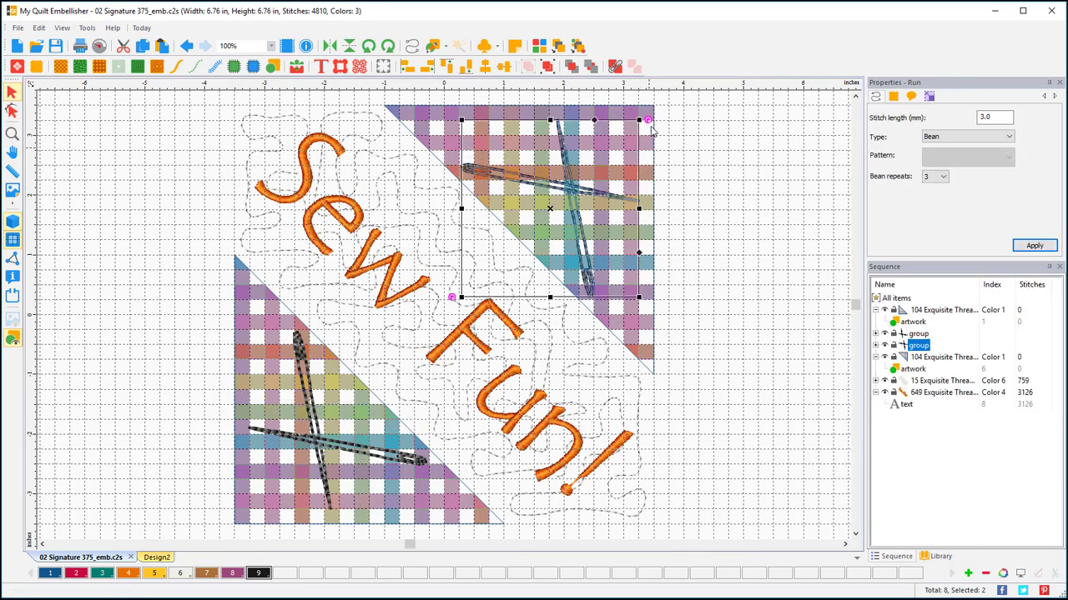
click(718, 263)
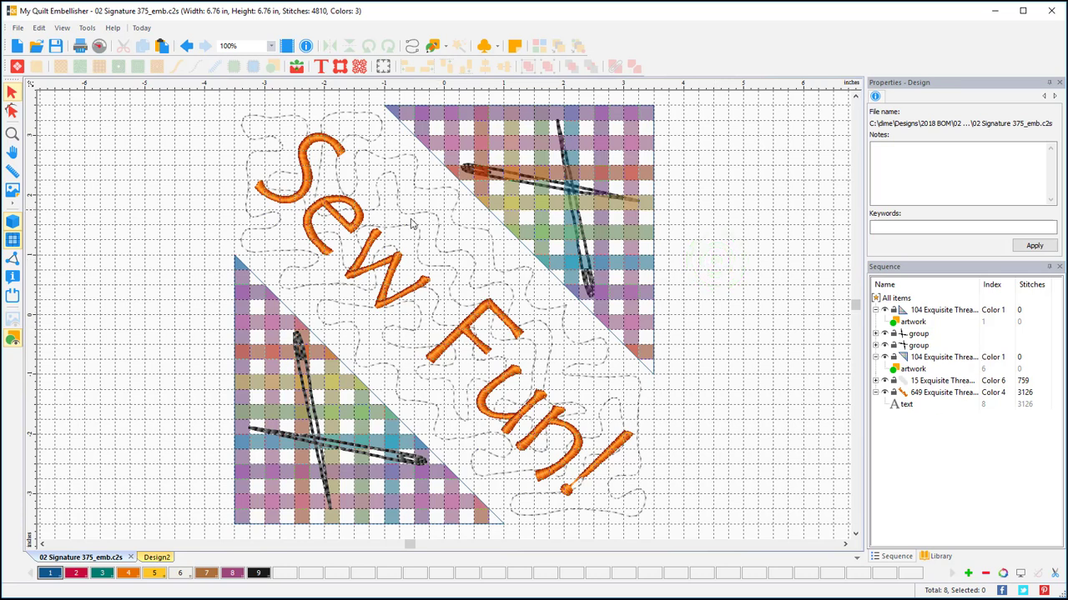
click(916, 335)
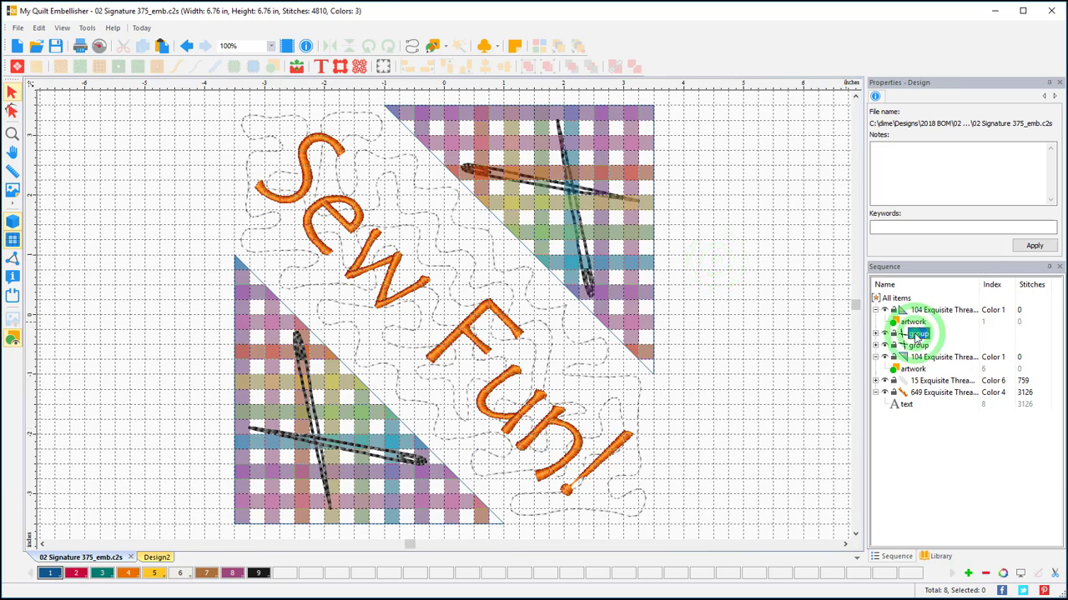
click(918, 345)
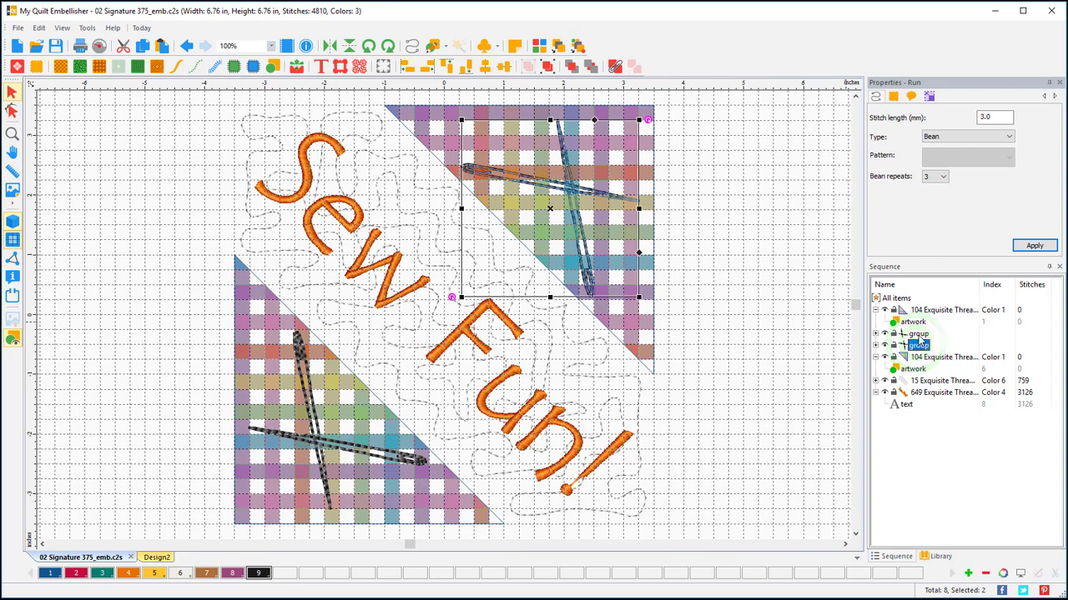
click(918, 335)
click(917, 346)
ctrl+click(917, 335)
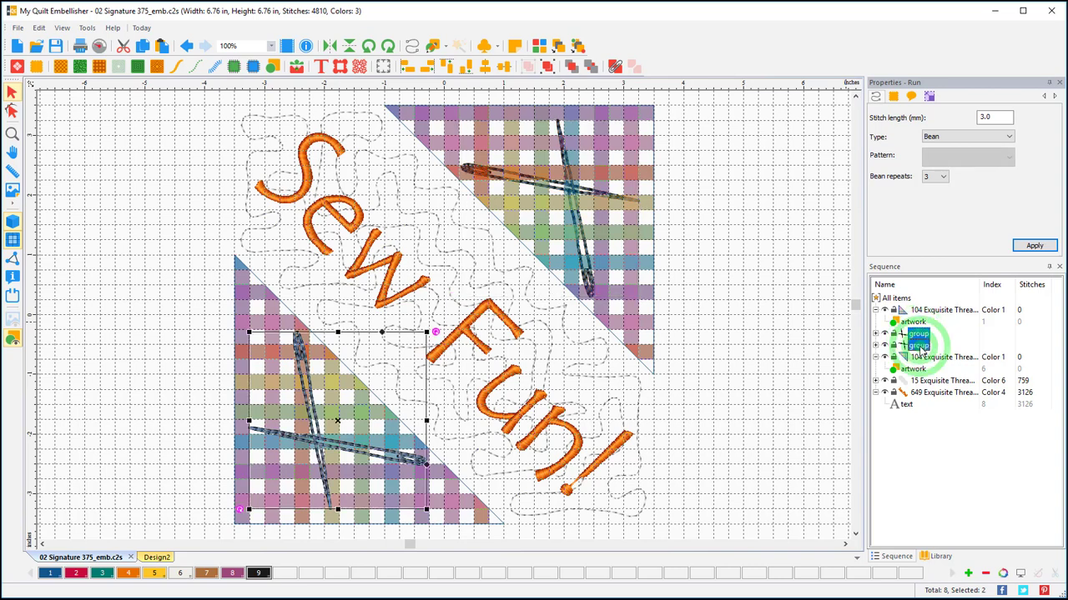
drag(912, 408, 912, 412)
click(811, 405)
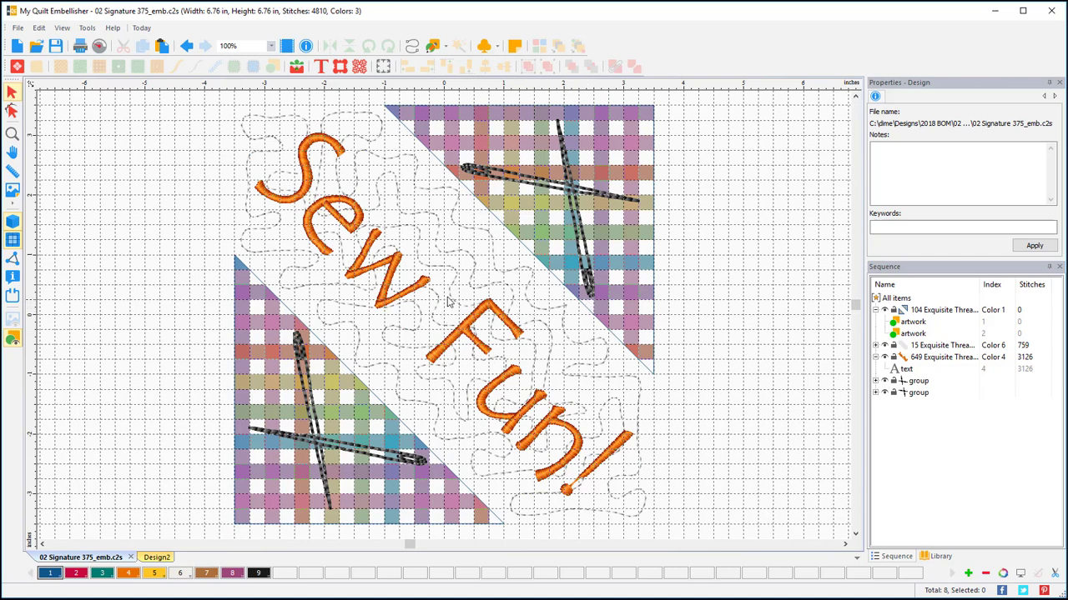
Check the stitching order of the stippling, the lettering and both needle groups in the sequence
click(927, 345)
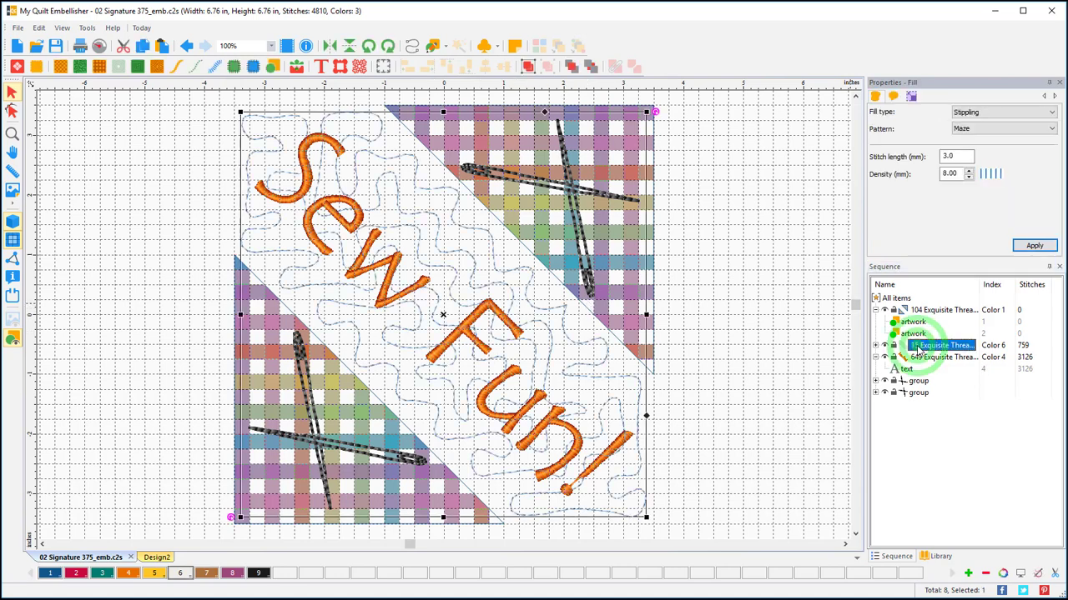
click(939, 357)
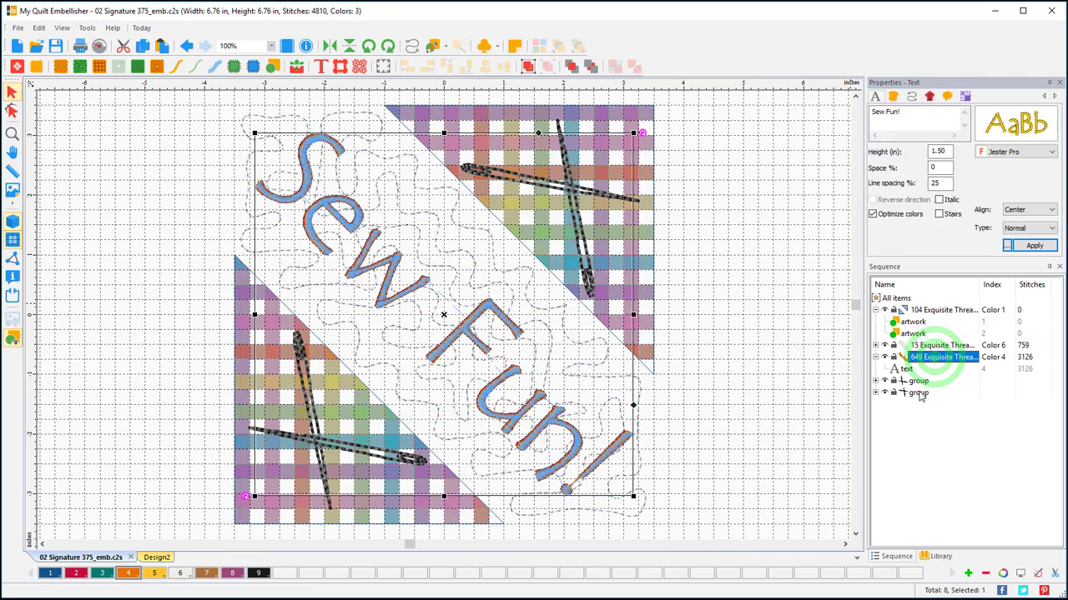
click(920, 382)
click(917, 393)
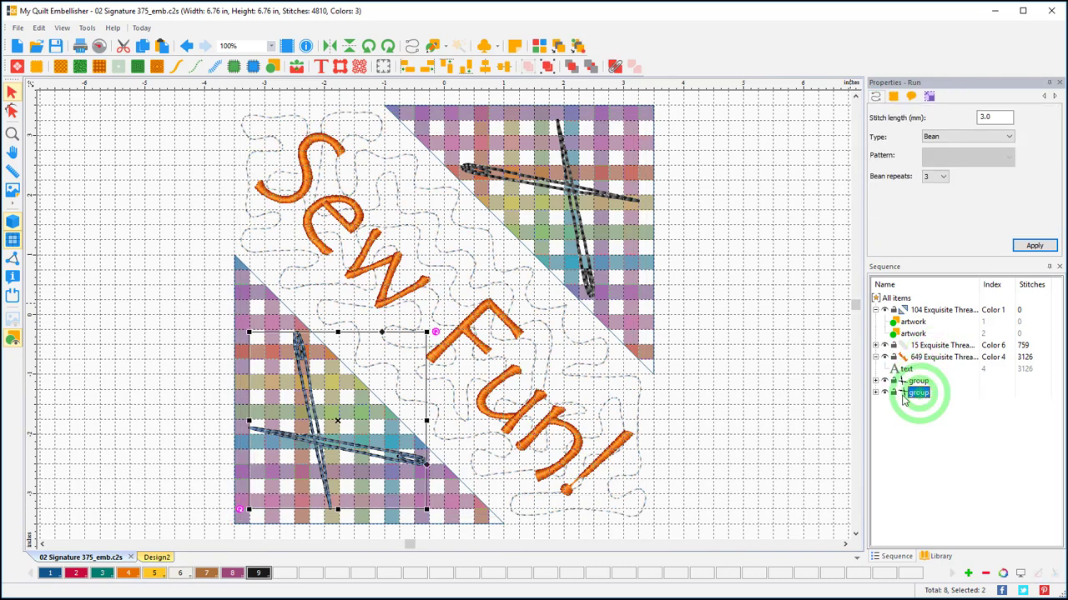
click(796, 370)
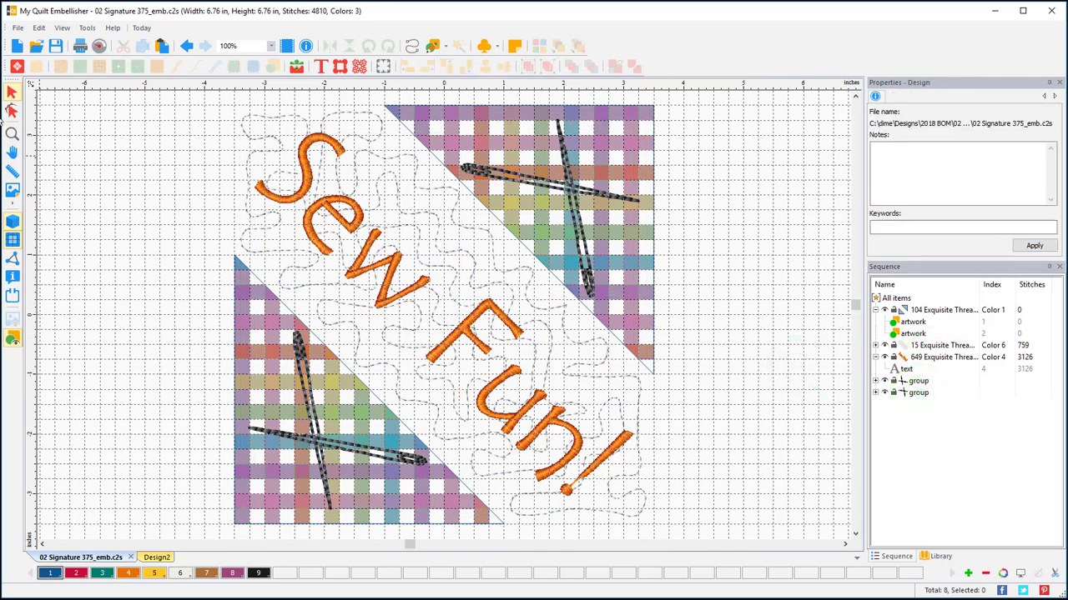
Save the embellished signature design and open the 02 Signature 375_001 design
click(55, 46)
click(37, 48)
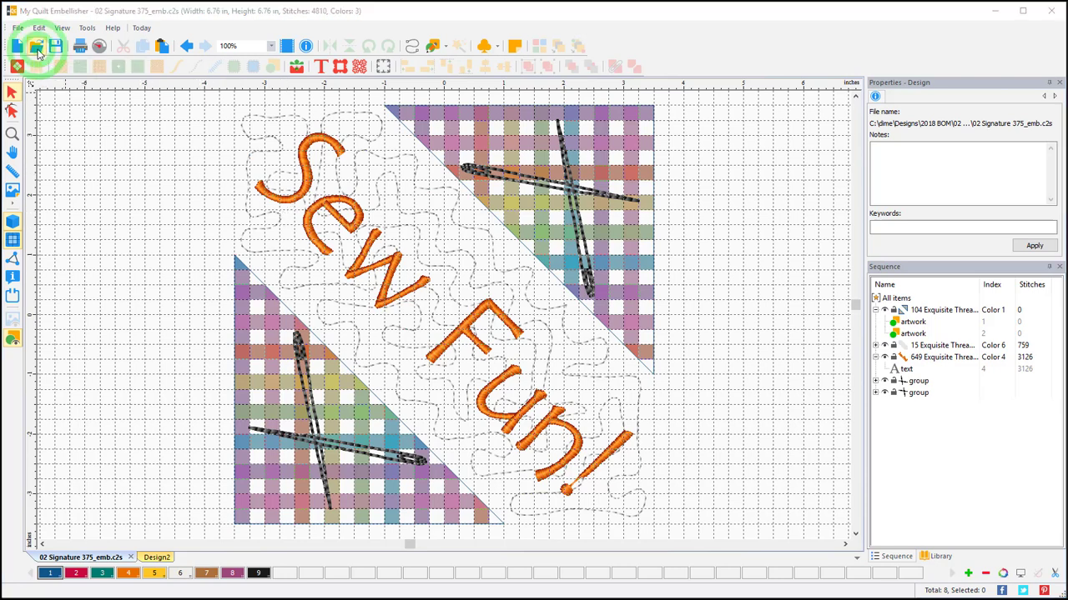
click(369, 237)
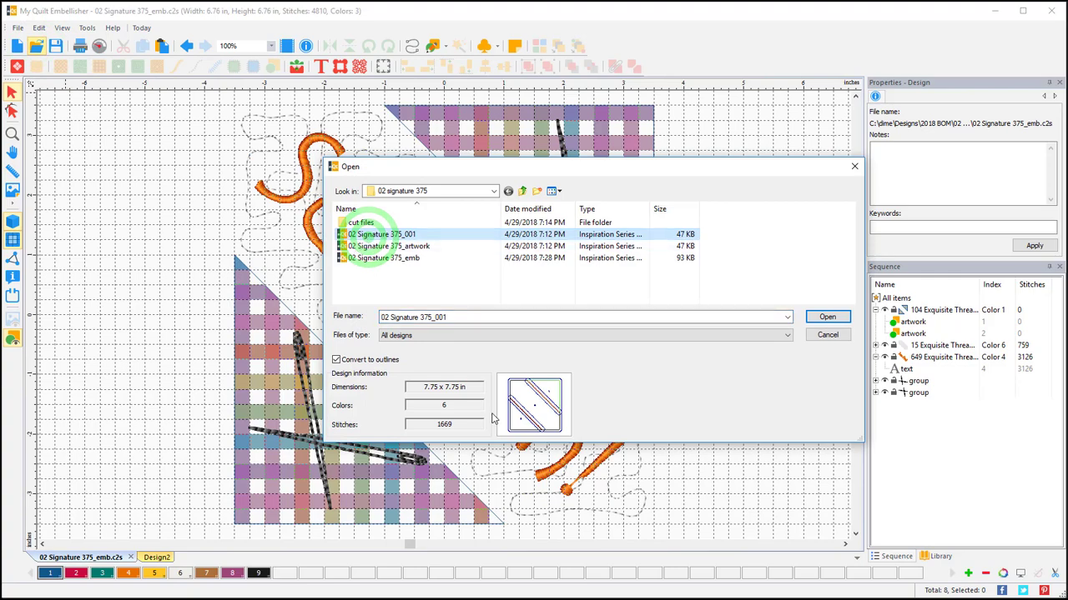
click(830, 317)
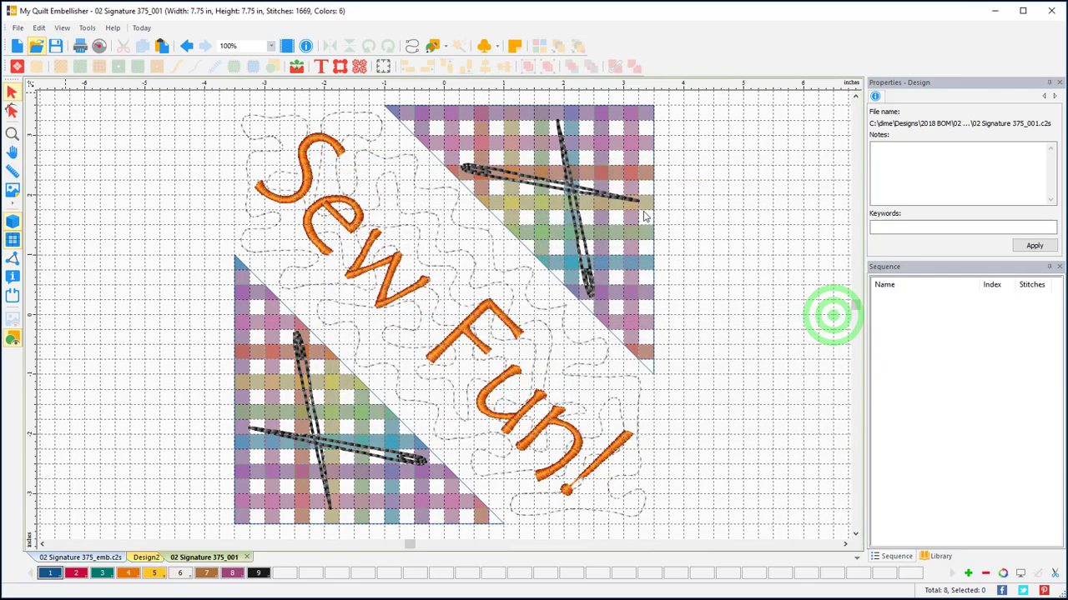
Save the Design2 crossed needles as a new C2S file named needles in the 02 signature 375 folder and close it
click(147, 557)
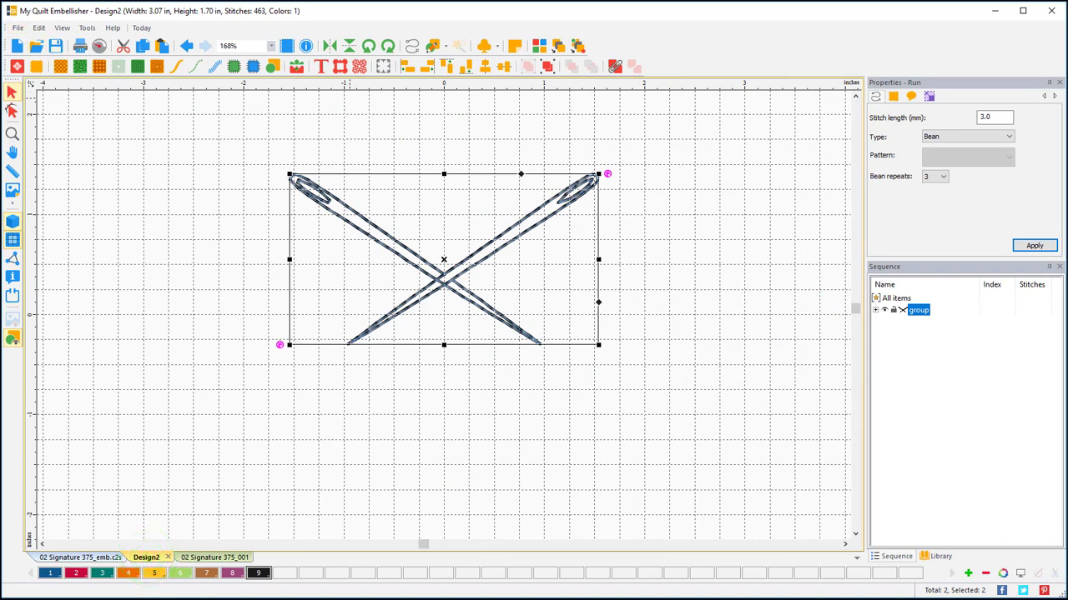
click(17, 27)
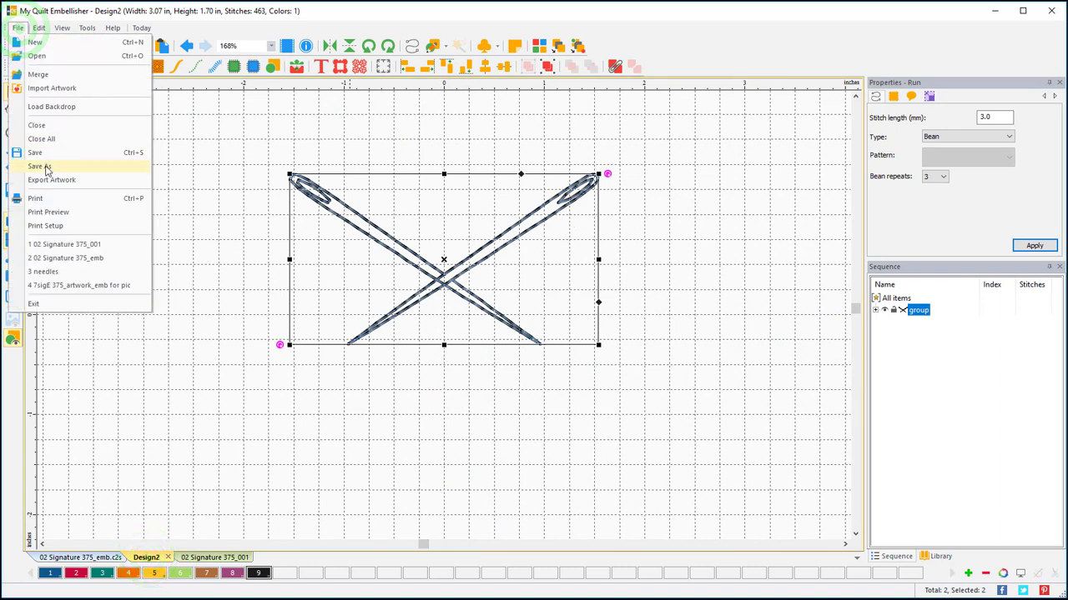
click(46, 167)
double_click(417, 317)
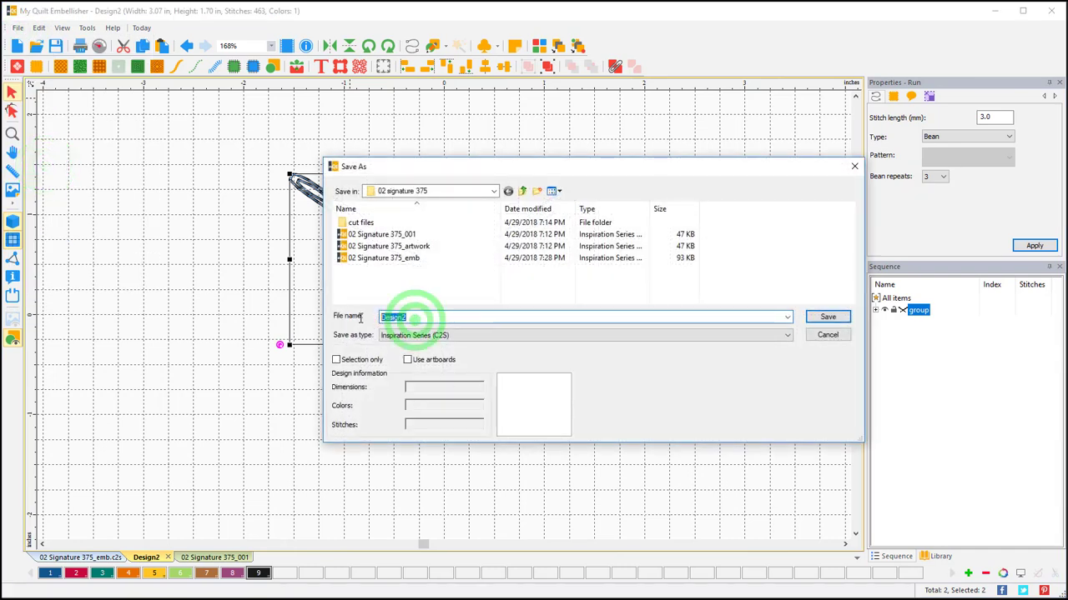
text(needles)
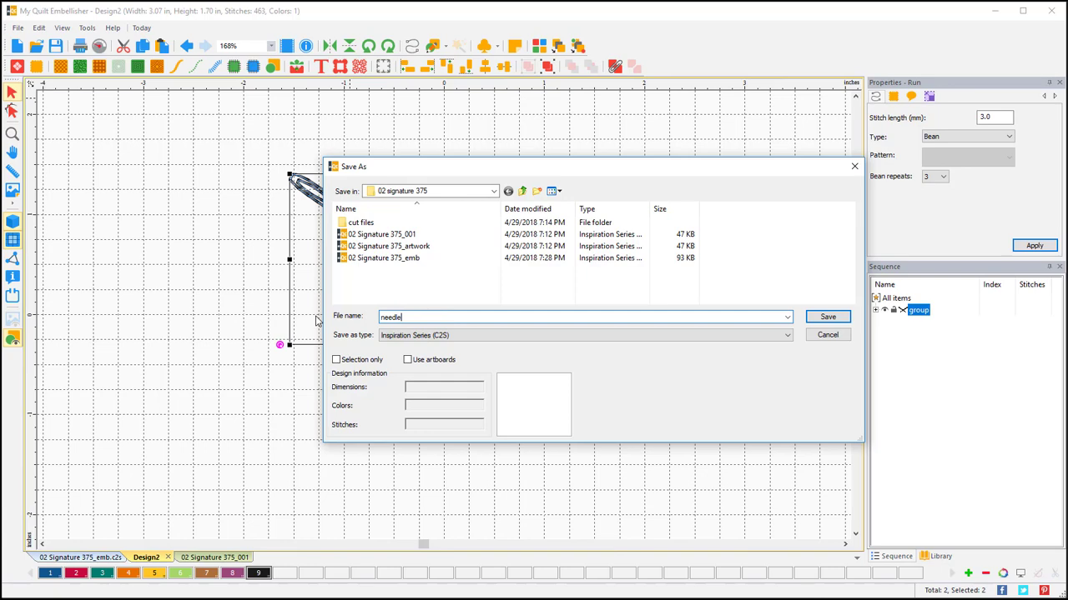
click(828, 318)
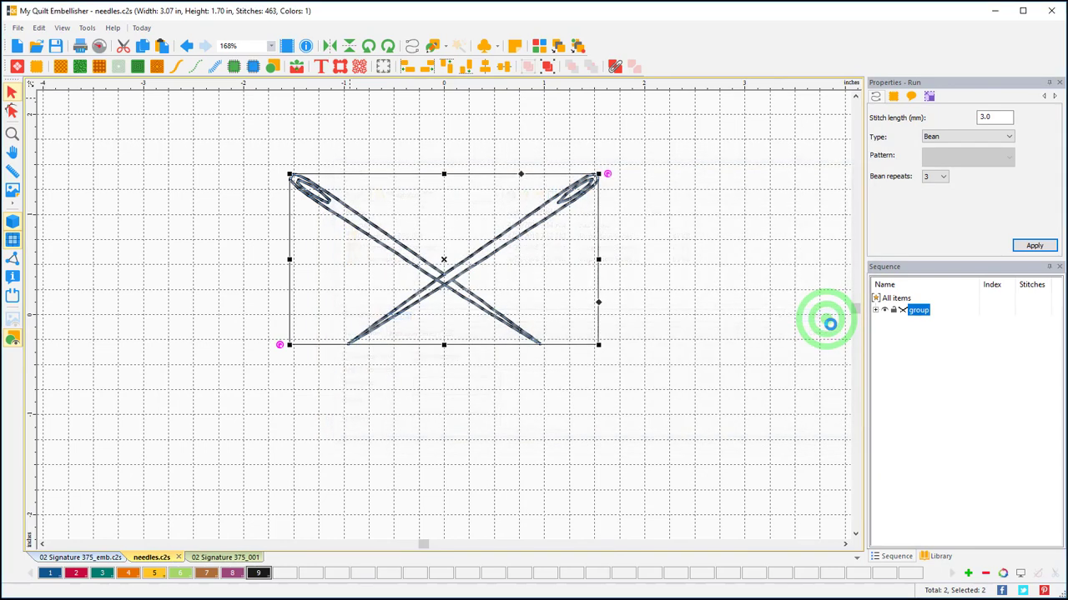
click(177, 557)
Draw an outline rectangle over the inner square of the quilt block in the 02 Signature 375_001 design
click(84, 557)
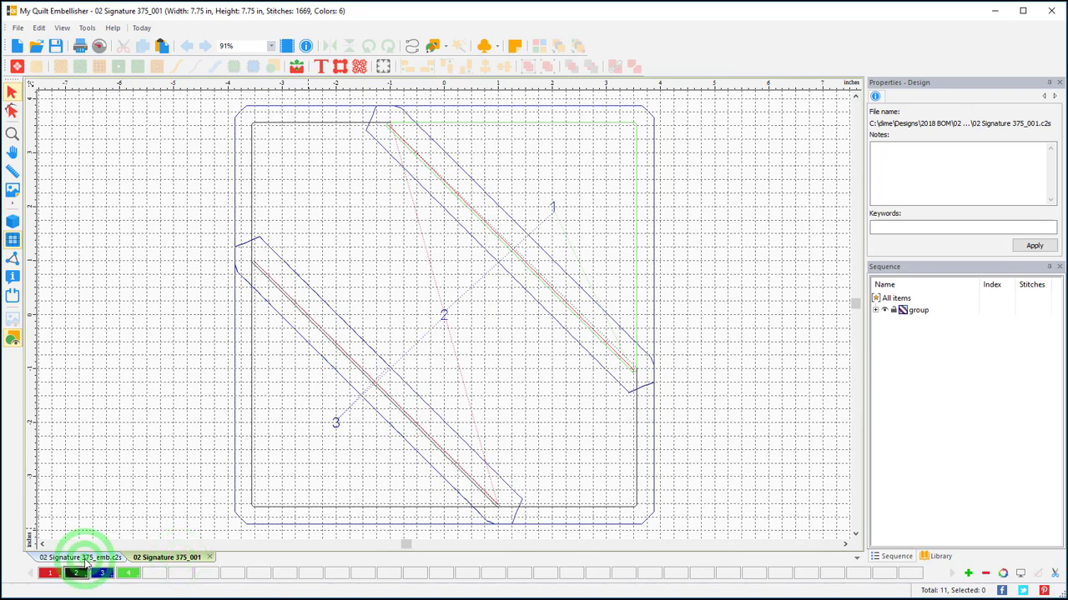
click(176, 562)
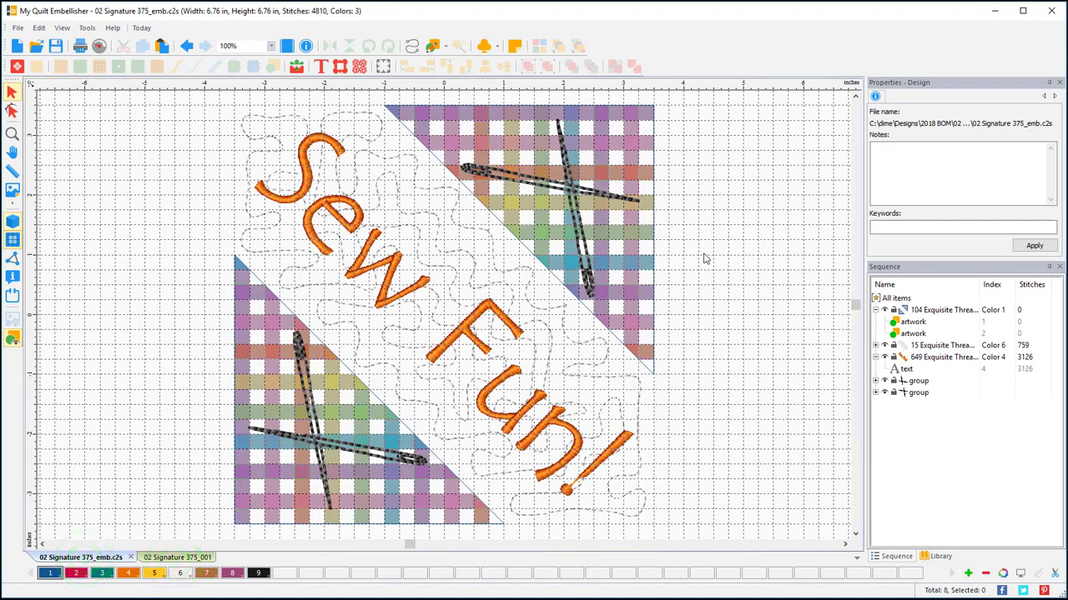
click(193, 557)
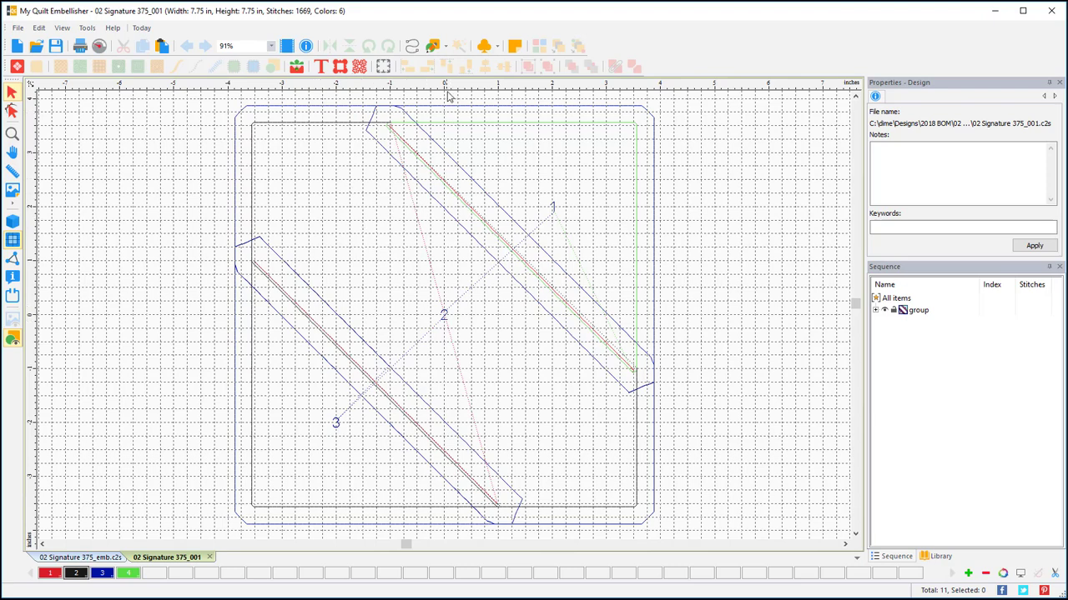
click(447, 50)
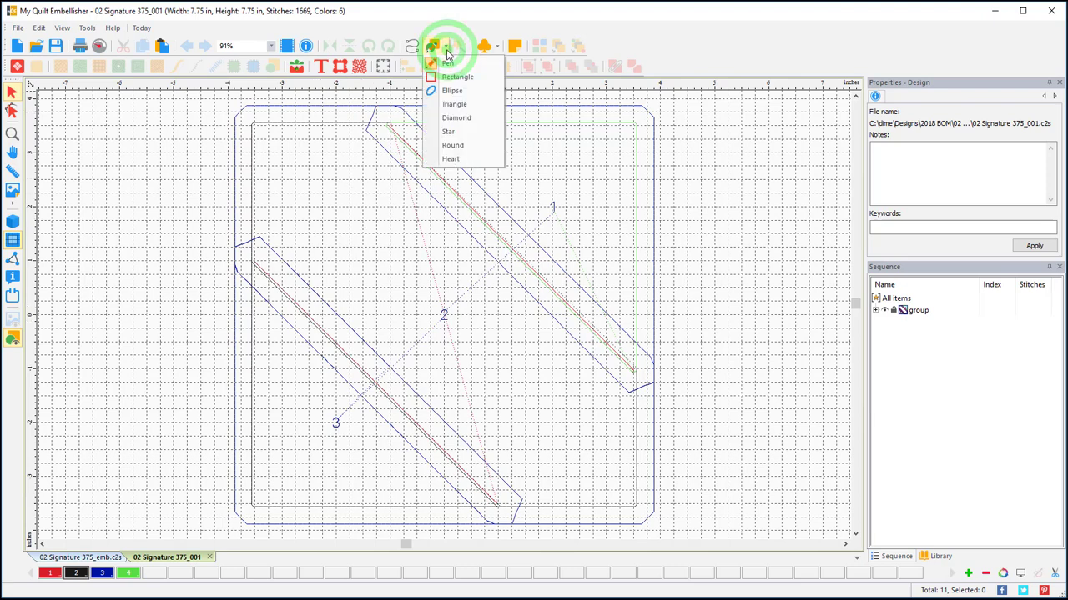
click(448, 80)
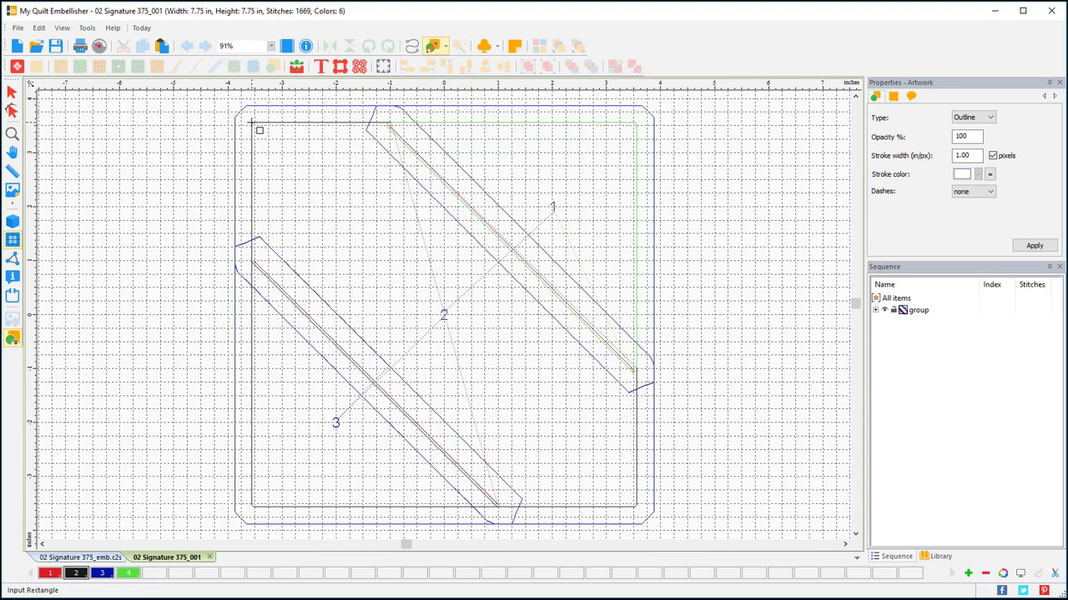
click(251, 123)
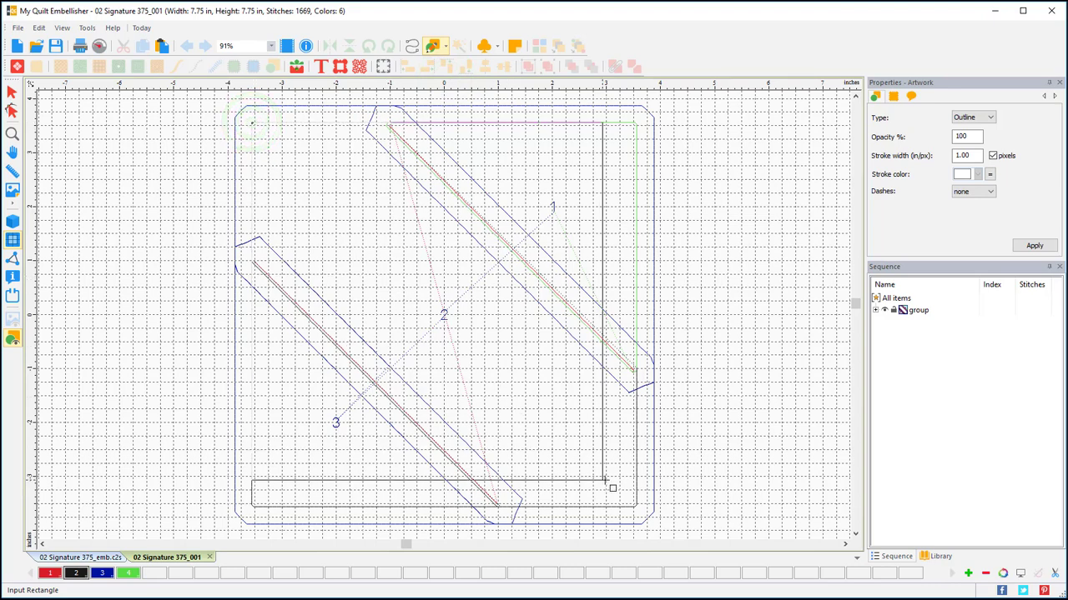
click(639, 506)
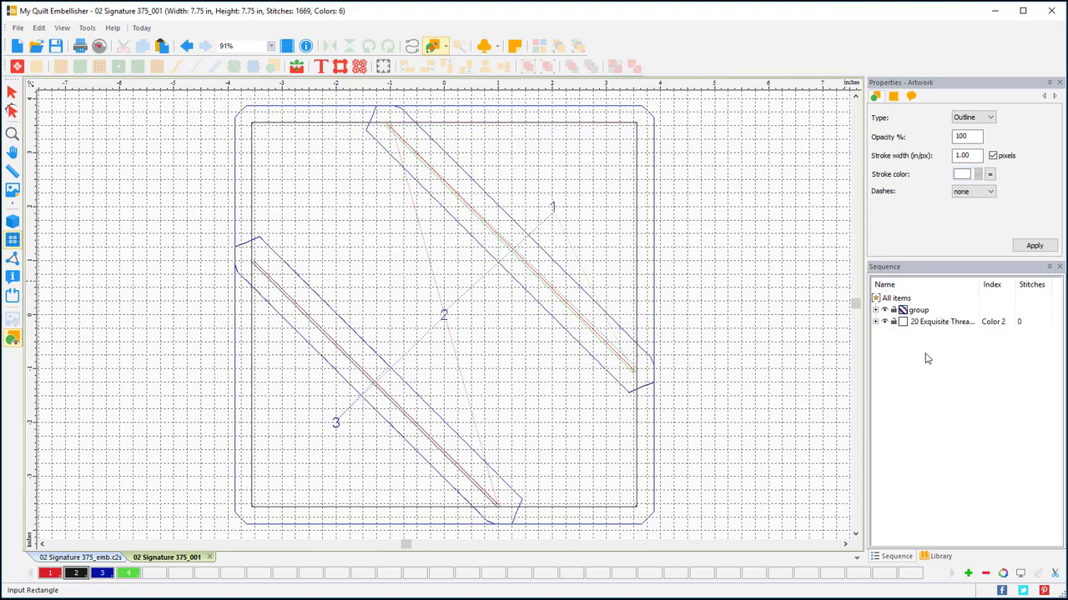
Convert the new rectangle to a standard run stitch with a 4 mm stitch length
click(925, 322)
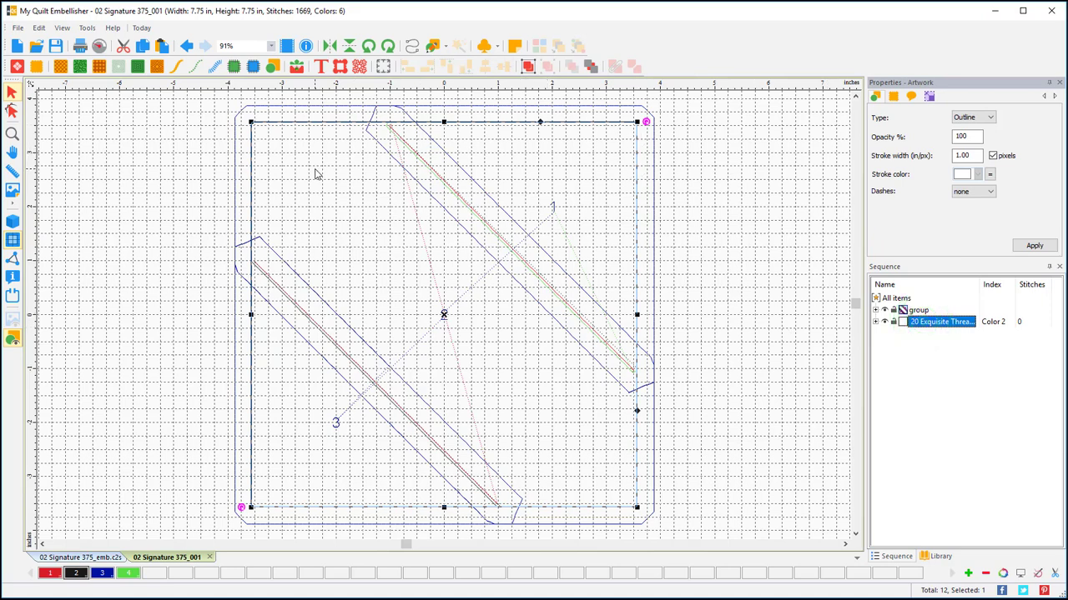
click(180, 69)
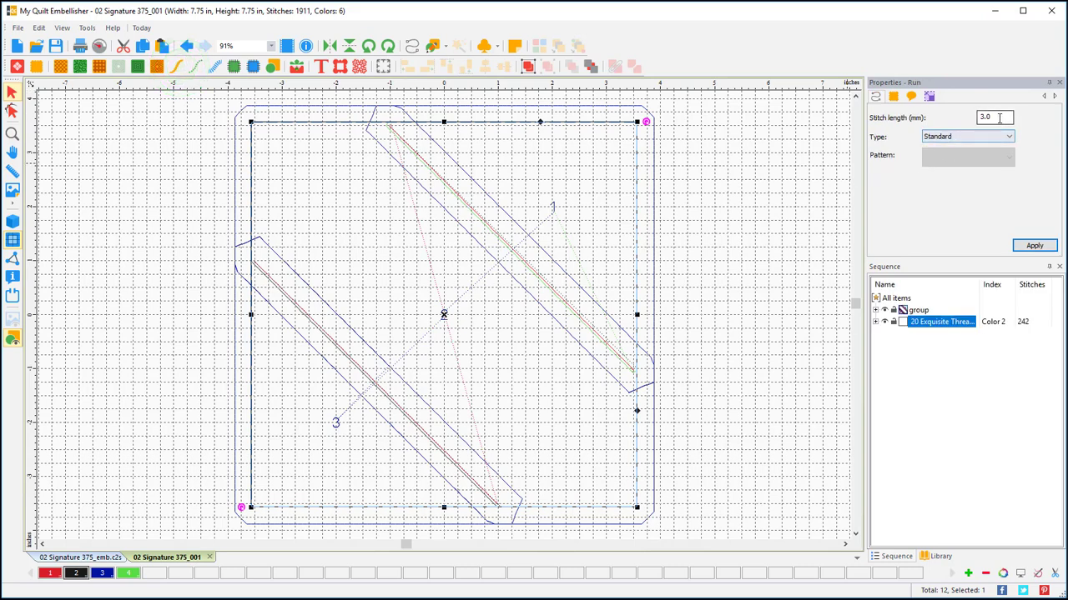
double_click(992, 117)
text(4)
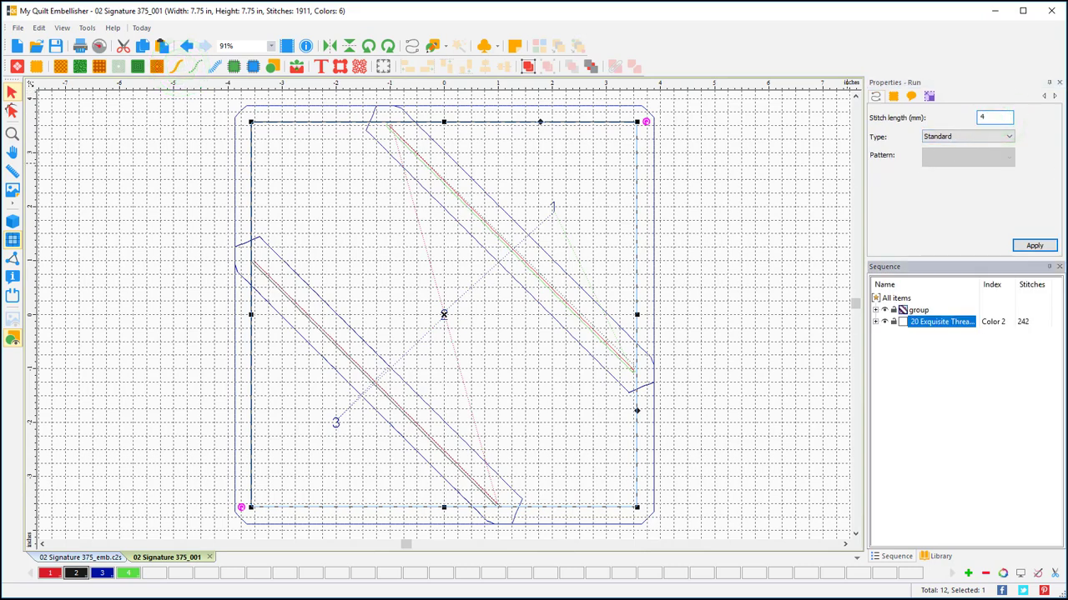
click(1035, 245)
Add a fifth thread color to the palette and assign it to the rectangle's run stitch
click(968, 573)
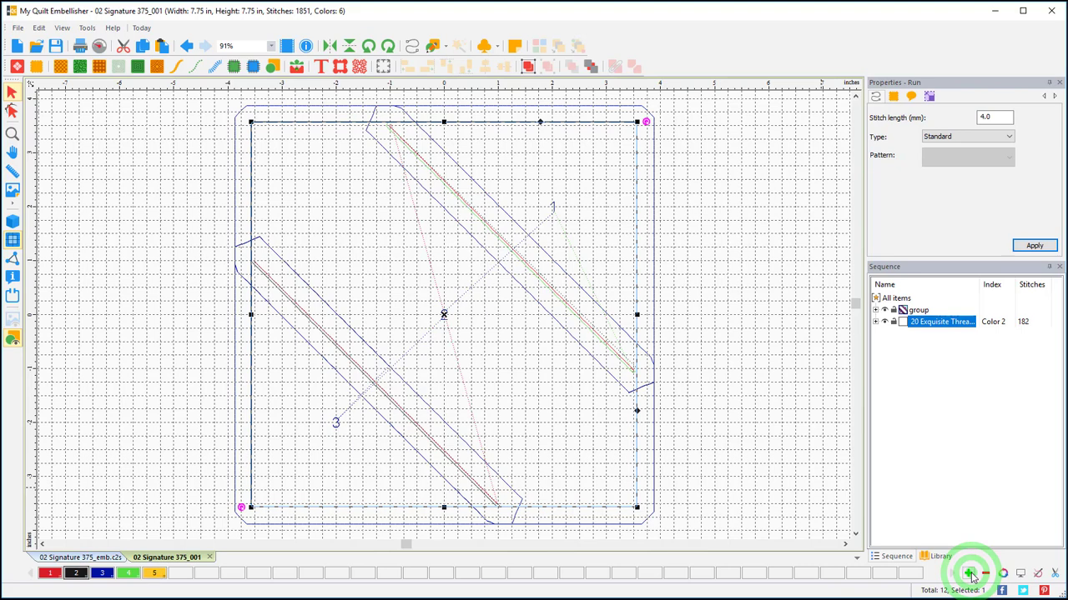
click(155, 573)
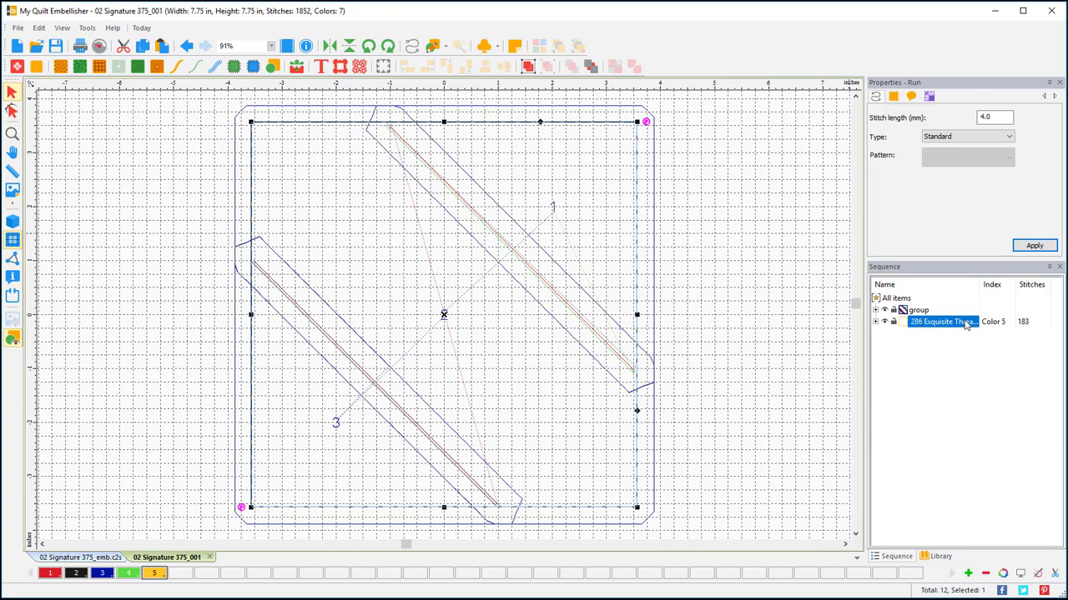
click(710, 224)
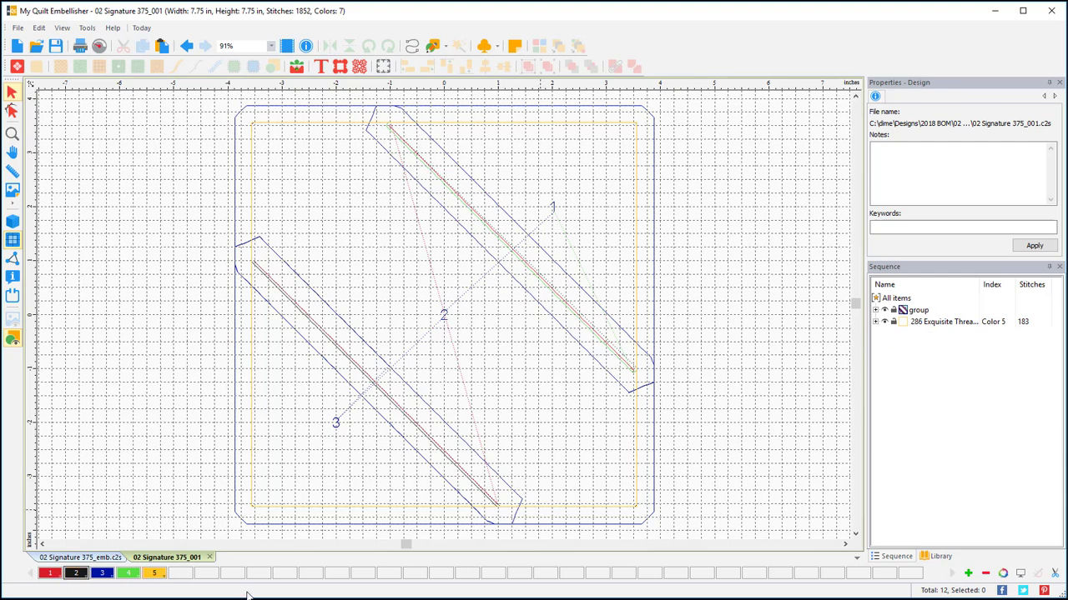
Copy the stippling, lettering and both needle groups from the 02 Signature 375_emb.c2s design
click(74, 563)
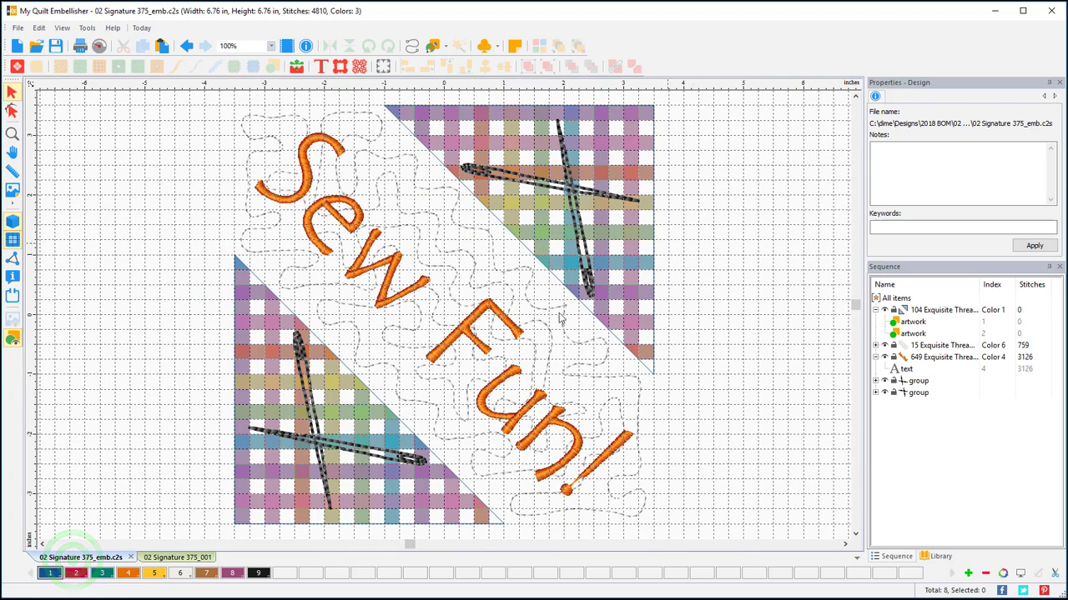
click(931, 347)
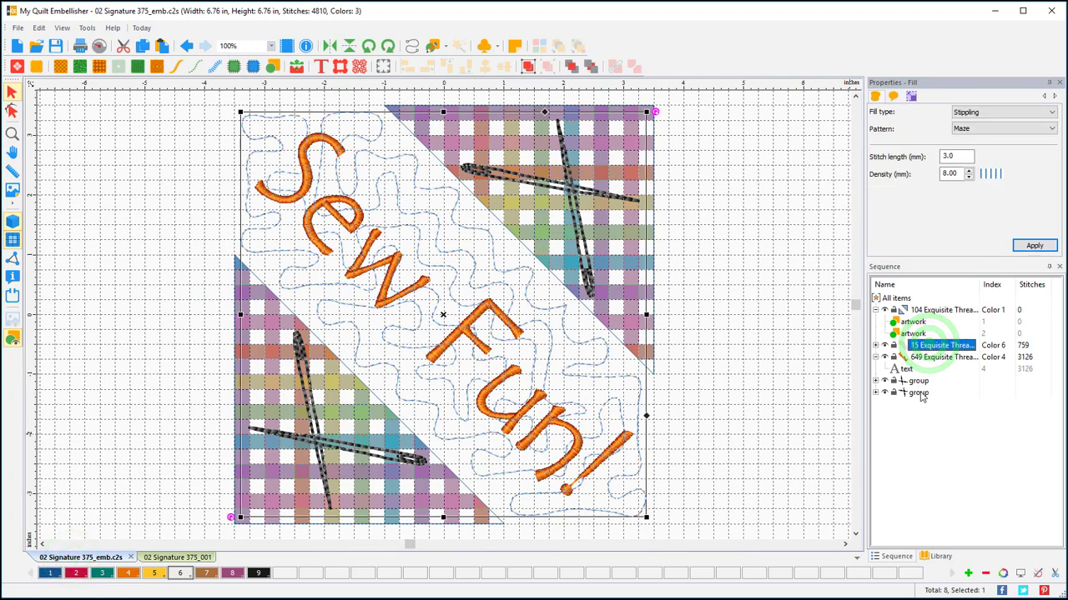
shift+click(918, 393)
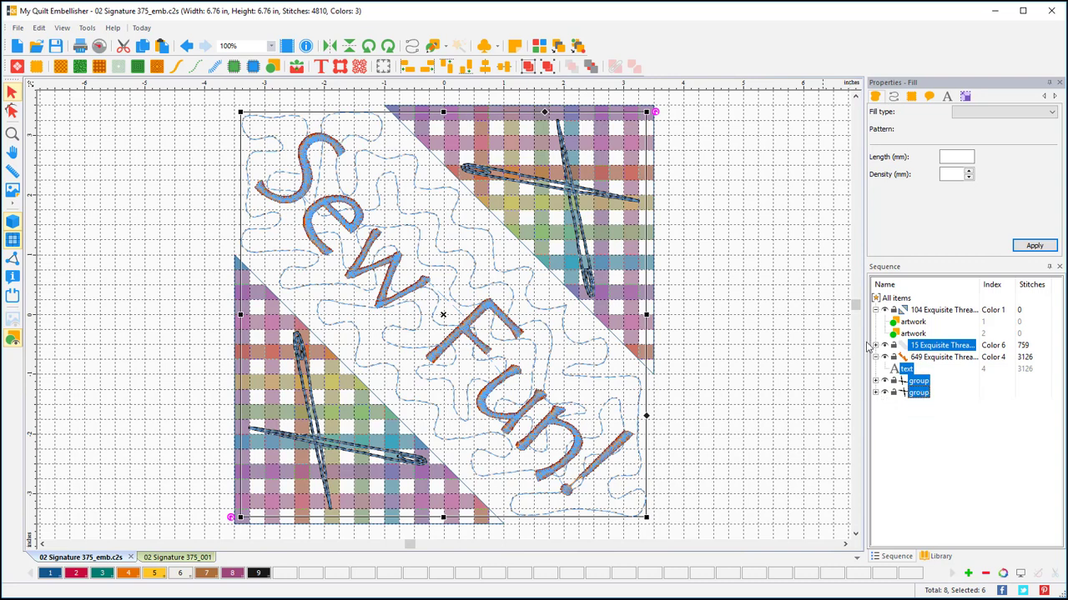
click(143, 46)
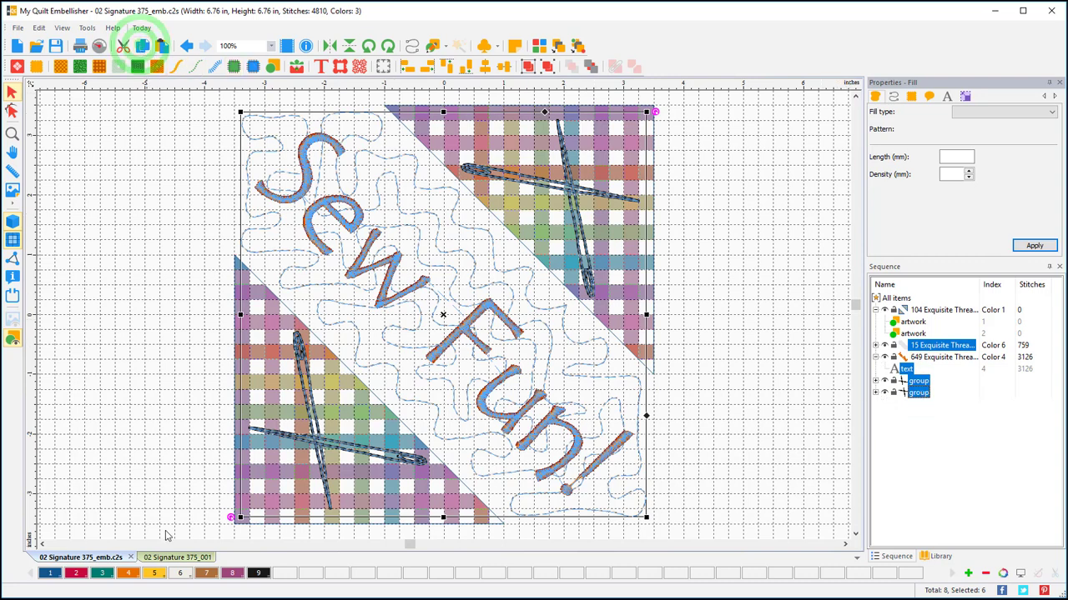
Paste the copied stippling, lettering and both needle groups into the 02 Signature 375_001 design
click(170, 557)
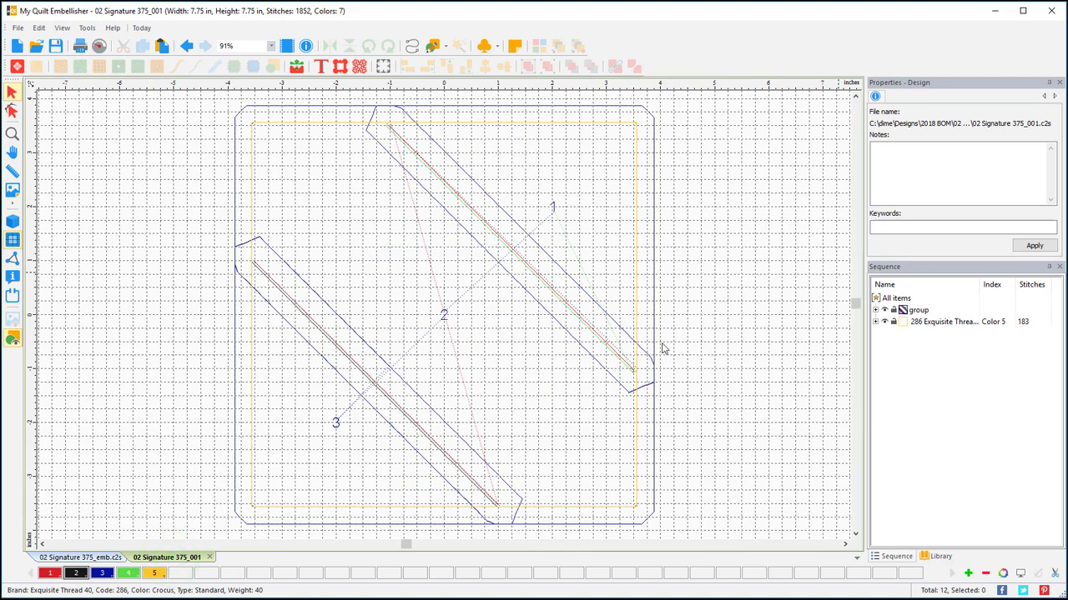
click(161, 48)
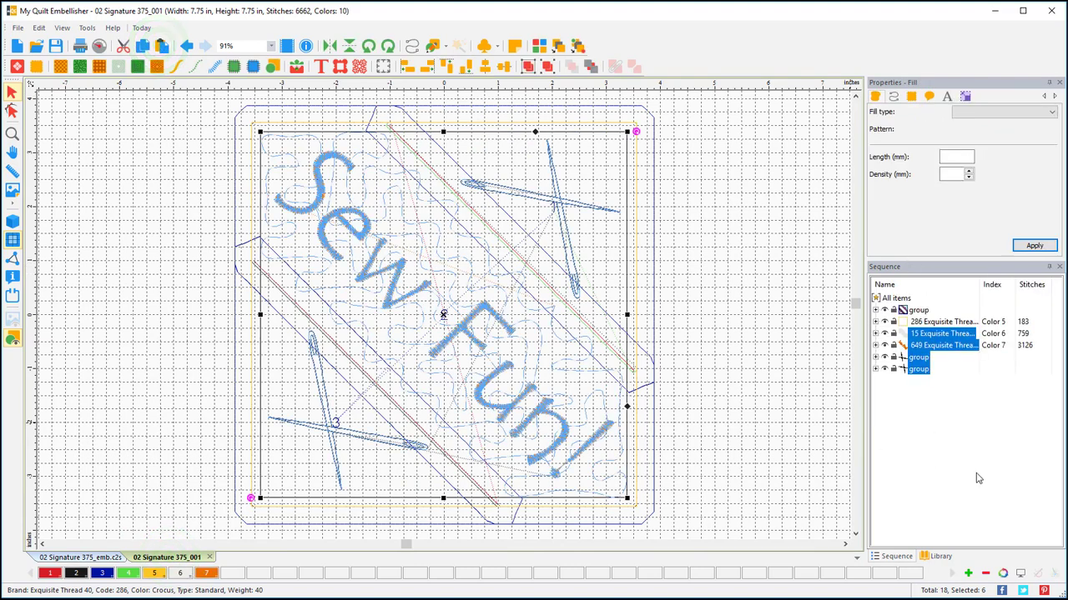
click(729, 341)
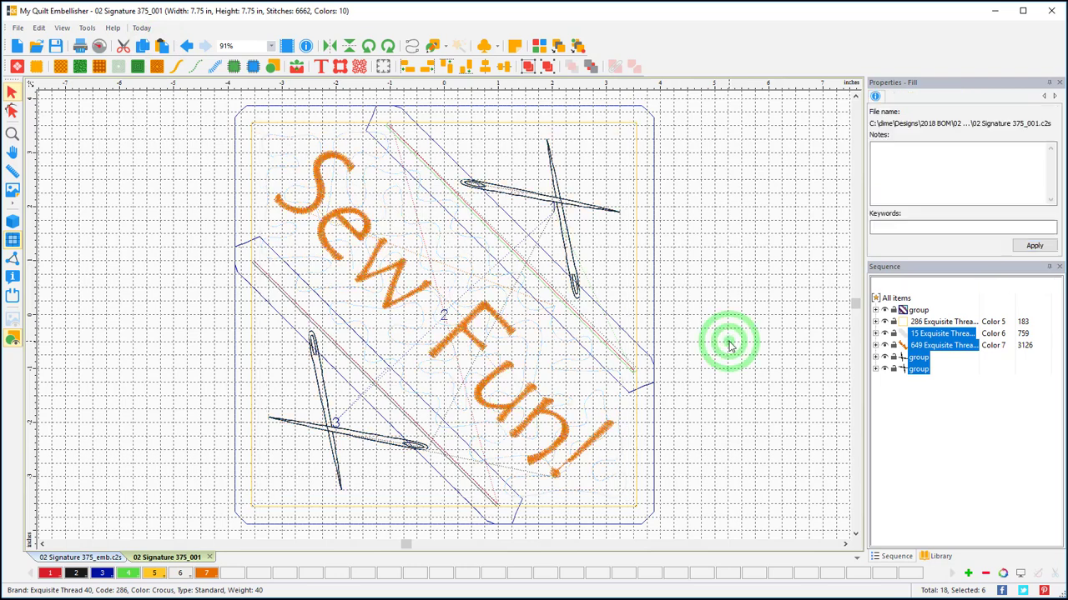
Expand the construction group in the sequence and review the stippling, lettering and needle groups that follow it
click(875, 310)
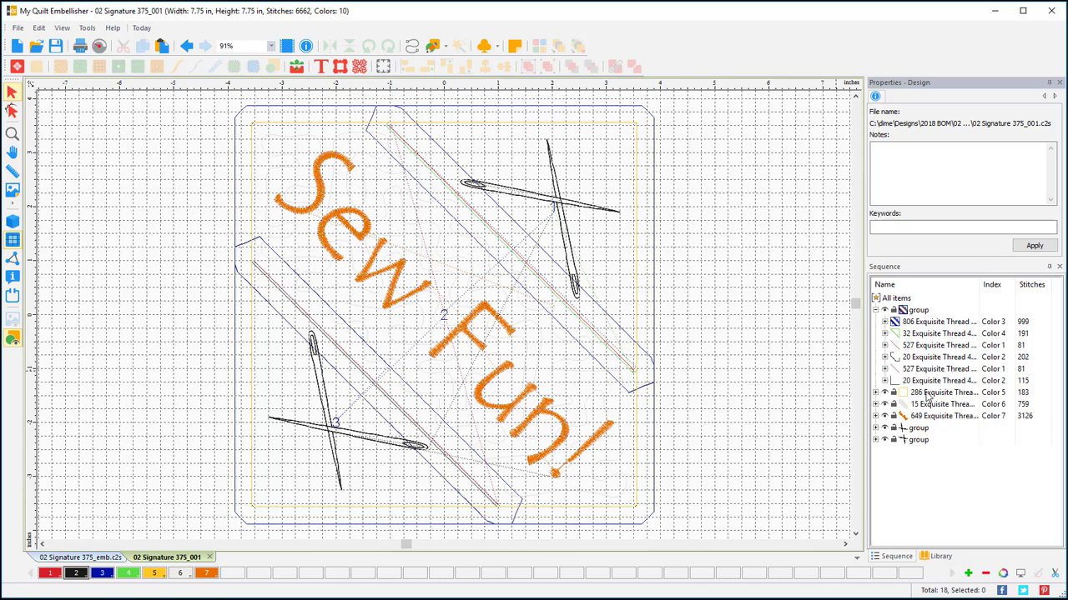
click(918, 407)
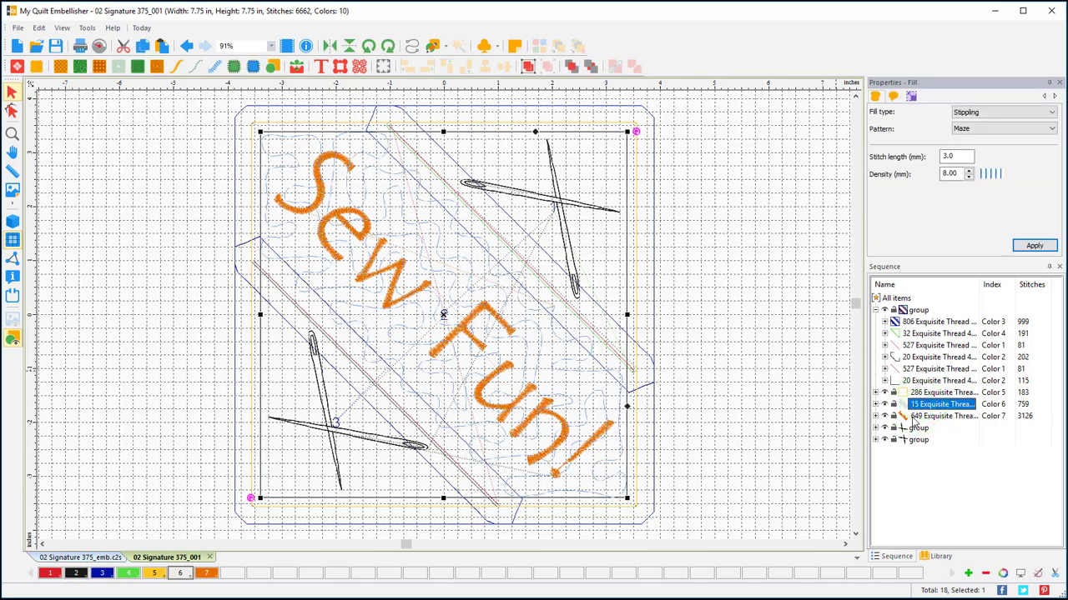
click(915, 416)
click(915, 428)
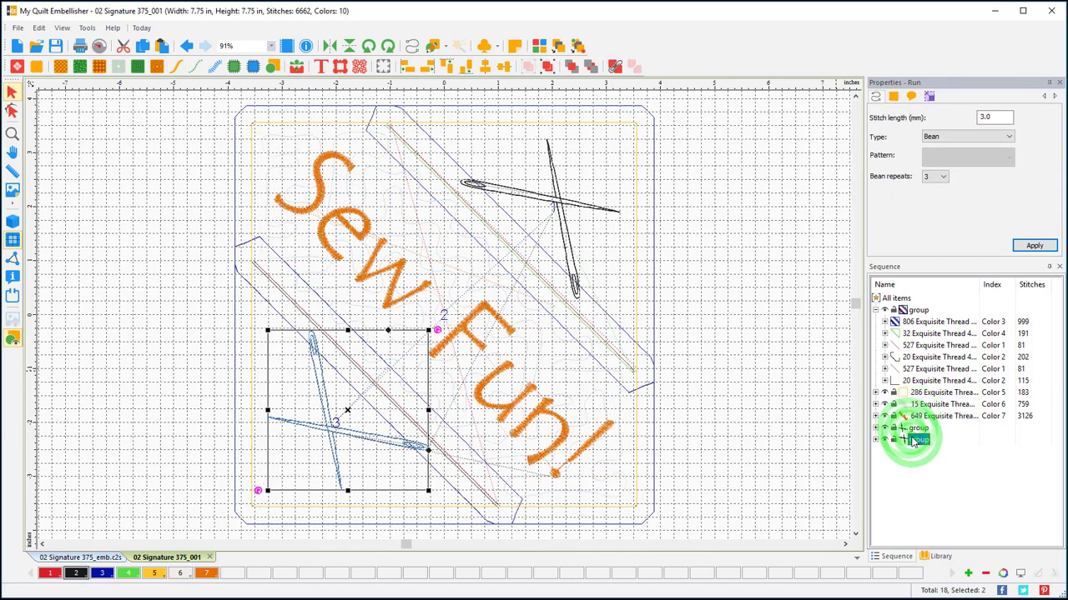
click(915, 439)
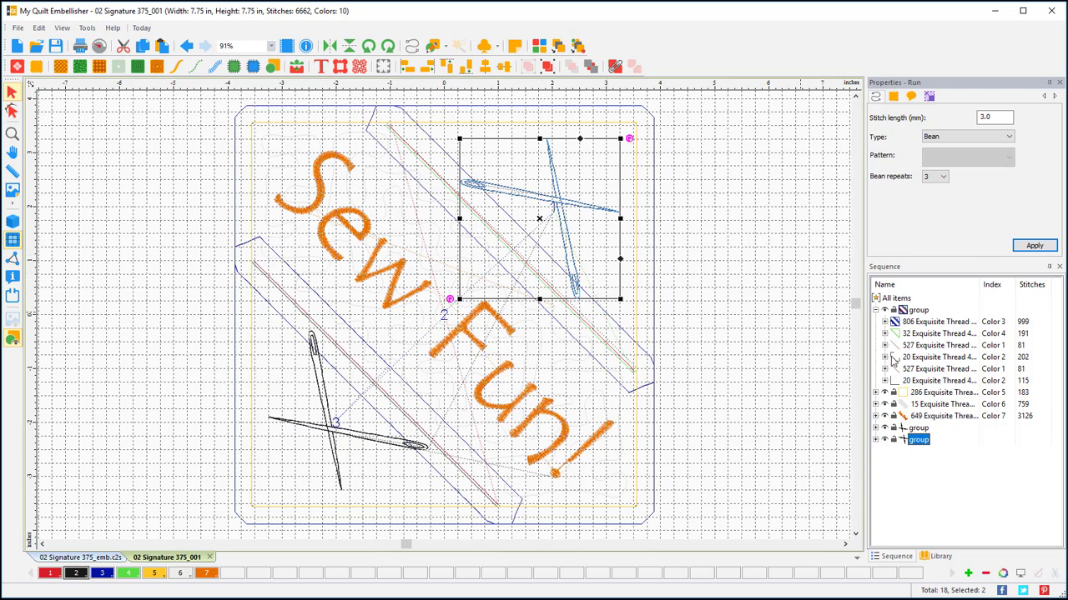
Duplicate the rectangle's run stitch and move the copy to the end of the sequence, after both needle groups
click(926, 392)
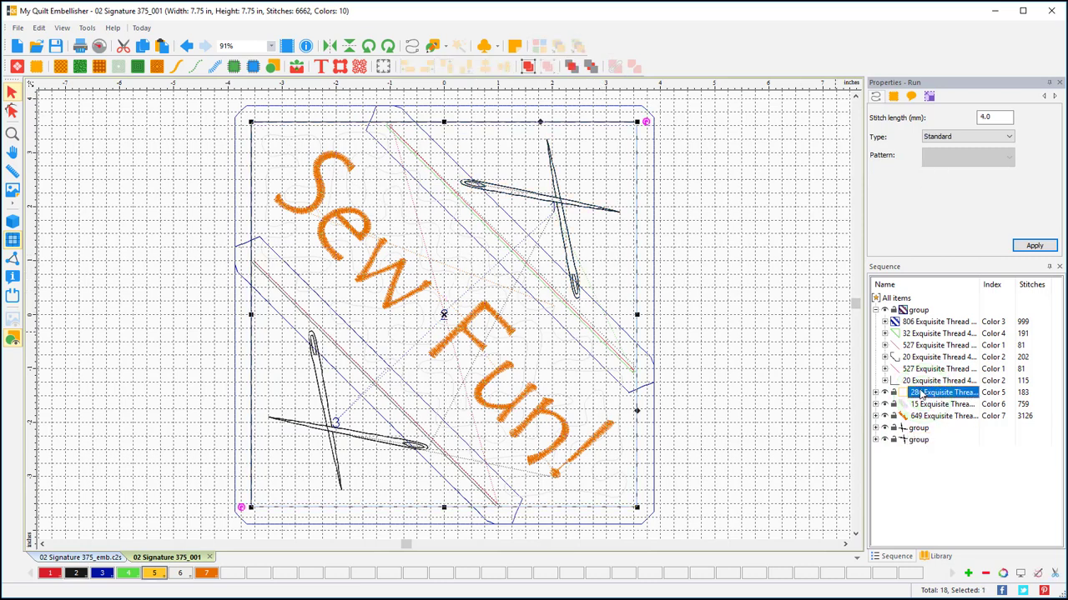
click(142, 45)
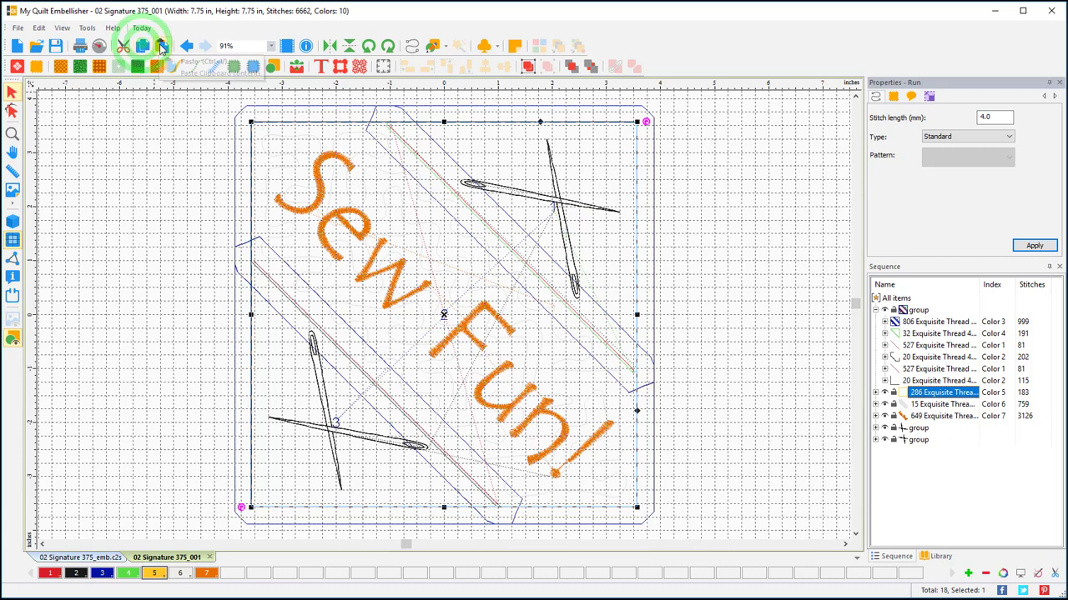
click(161, 45)
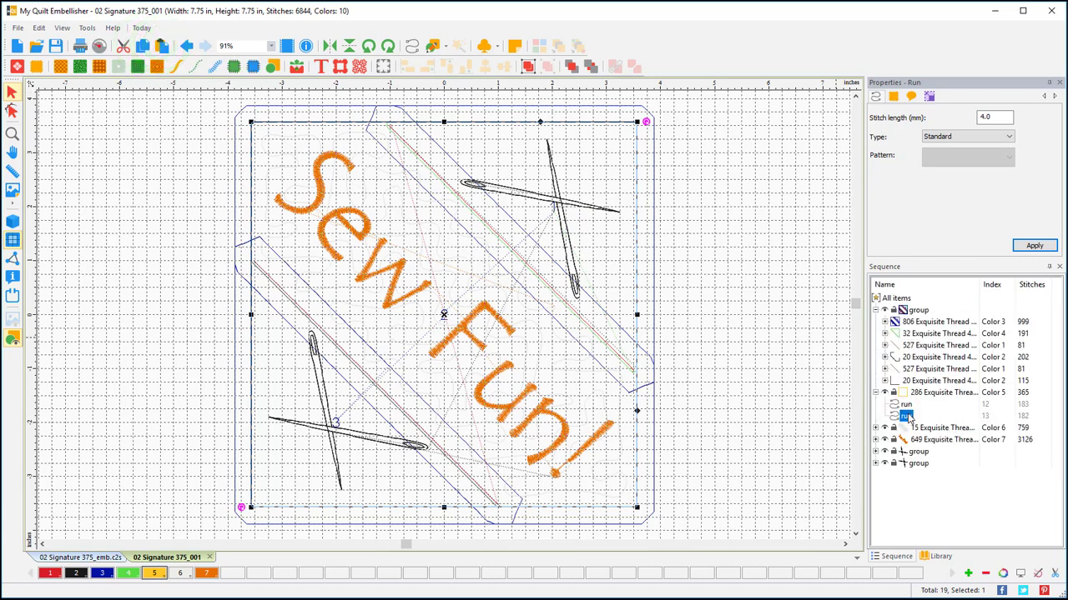
click(906, 415)
drag(915, 471, 918, 472)
click(831, 419)
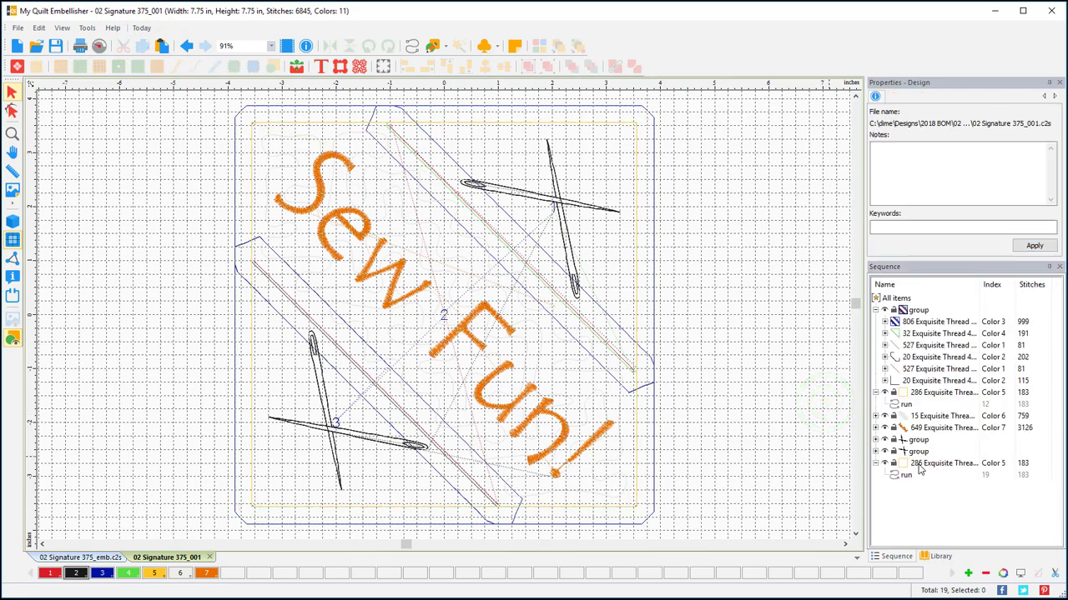
Check the last run stitch and the construction group's stitches against the color analysis page of 02 Signature 375_preview.pdf in Adobe Acrobat
click(928, 464)
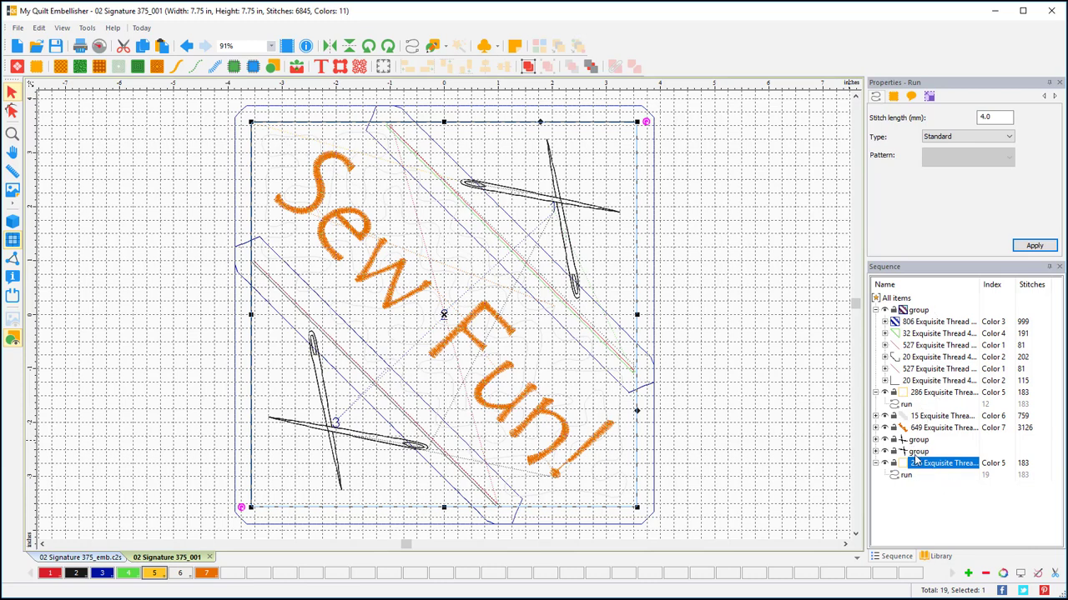
click(909, 323)
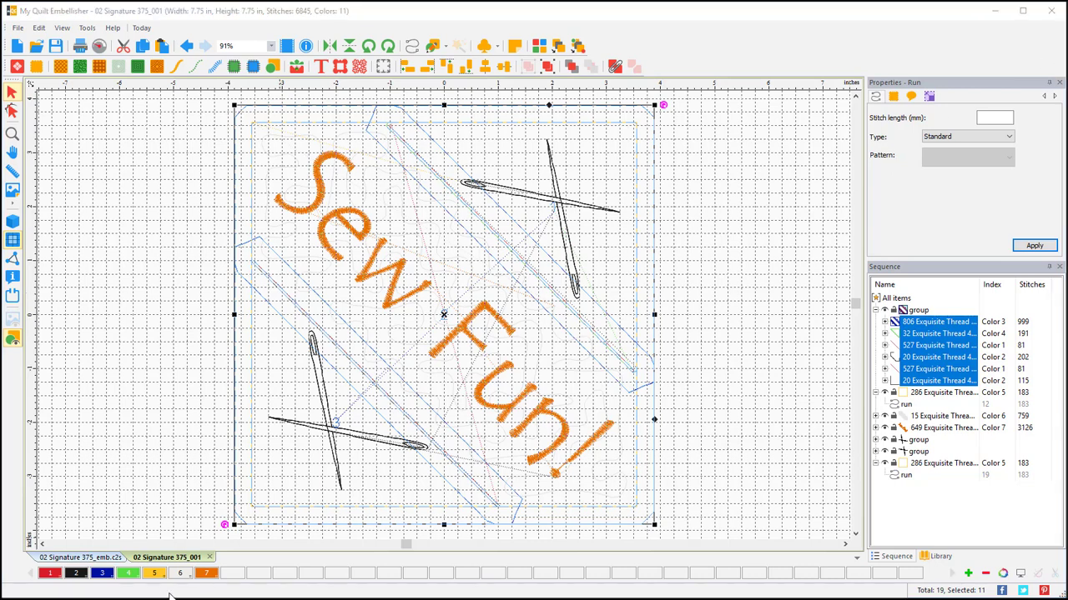
mouse_move(305, 584)
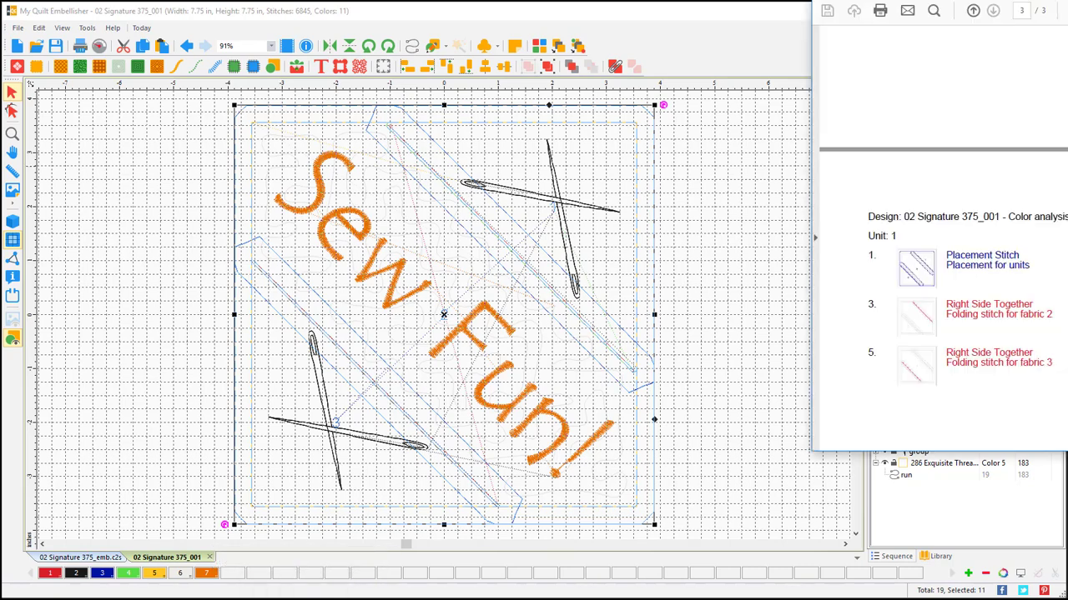
drag(1001, 16, 367, 34)
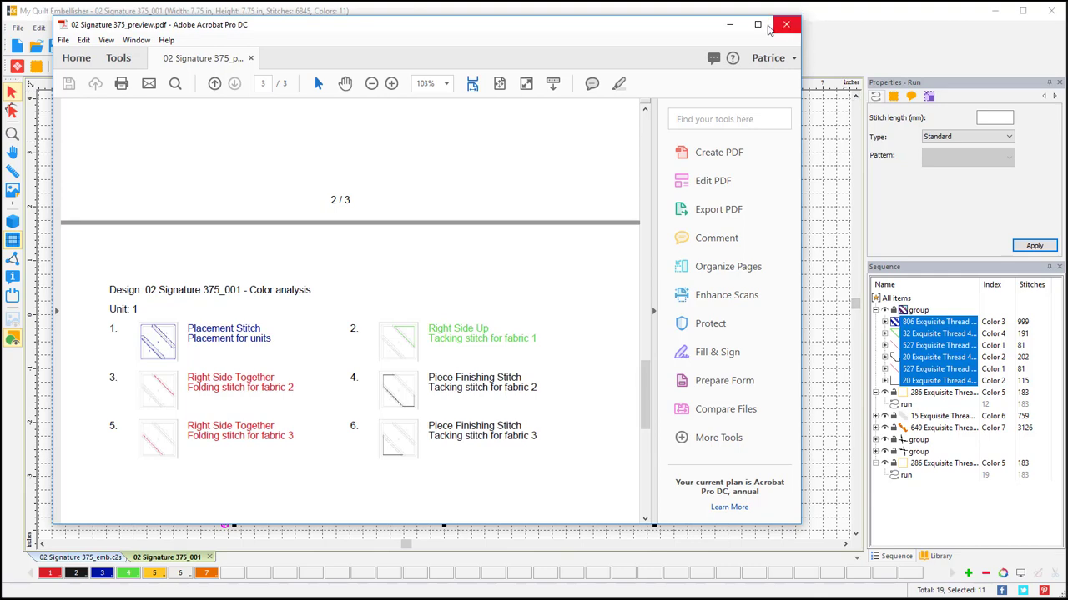
click(729, 25)
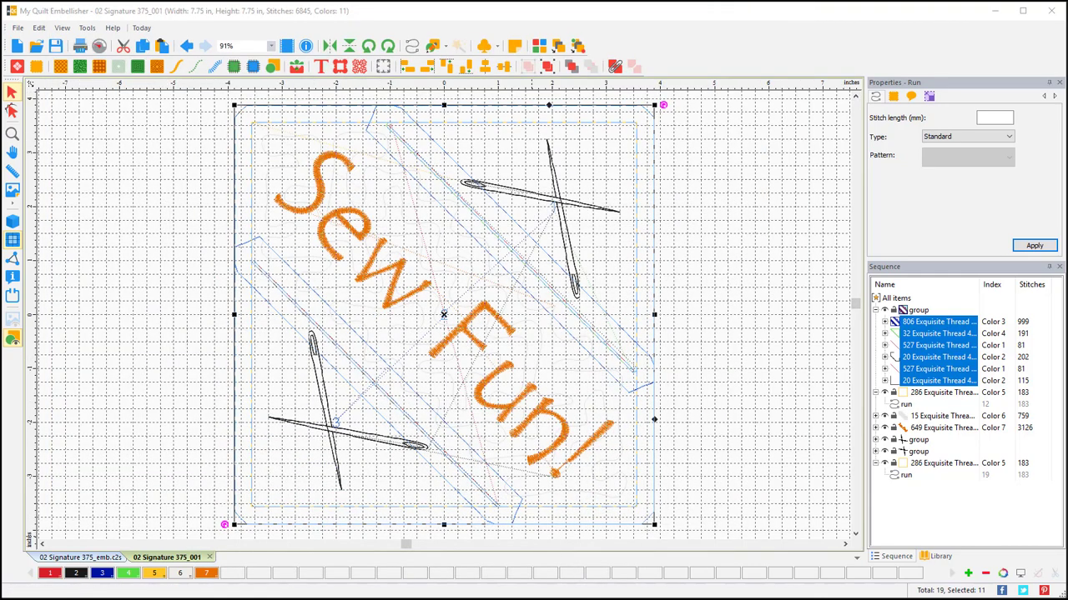
Switch to Photos and view the picture of the stitched Sew Fun! block and the four-block layout
key(alt+Tab)
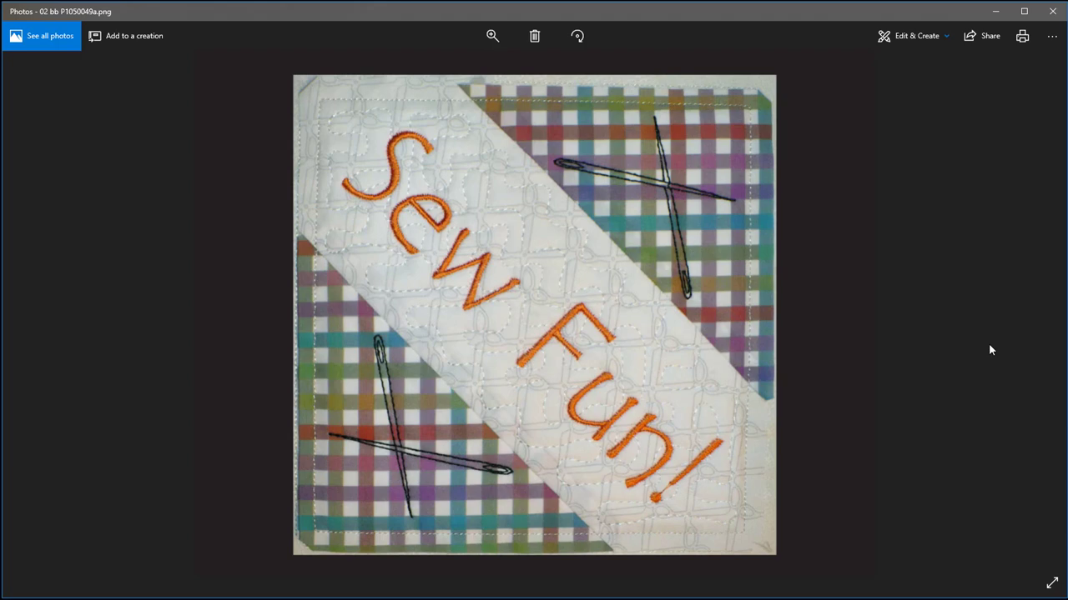
click(1037, 322)
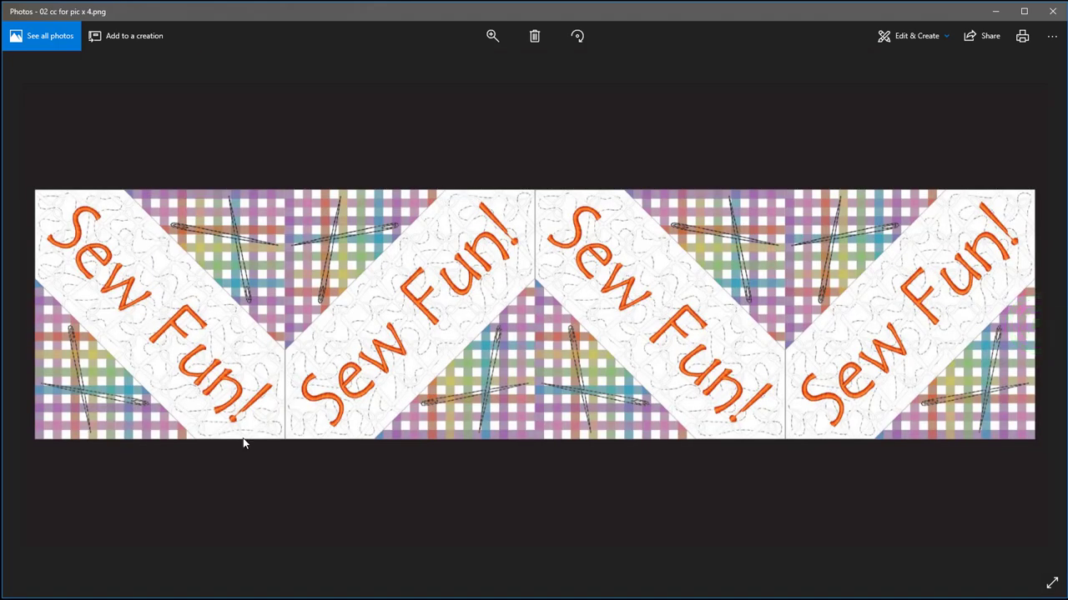